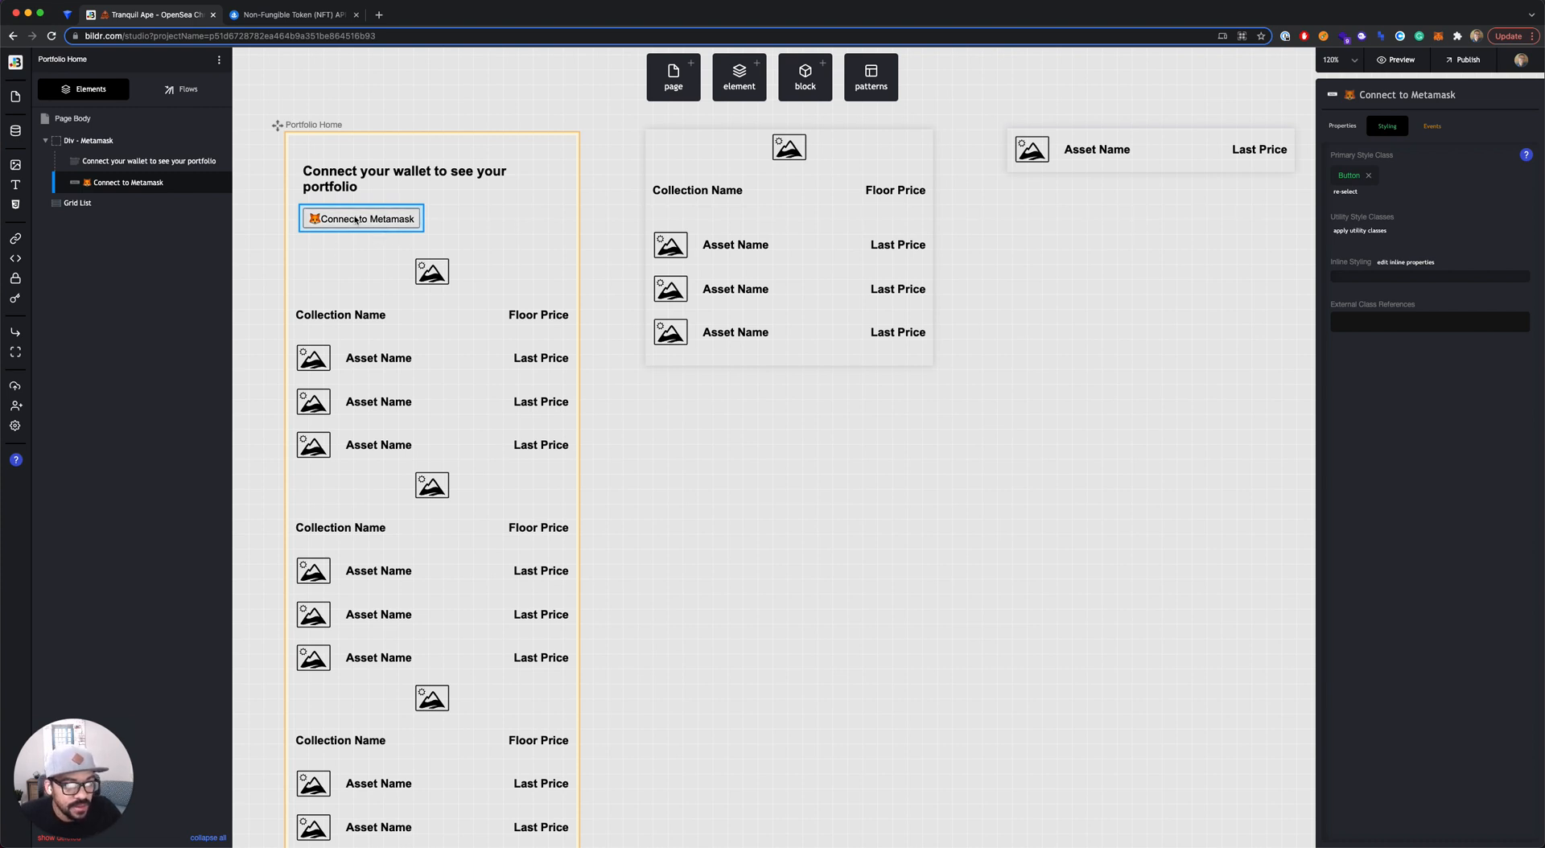
- Create a new flow named "Connect to Metamask" for the Connect to Metamask button's click event
click(1432, 126)
click(1369, 194)
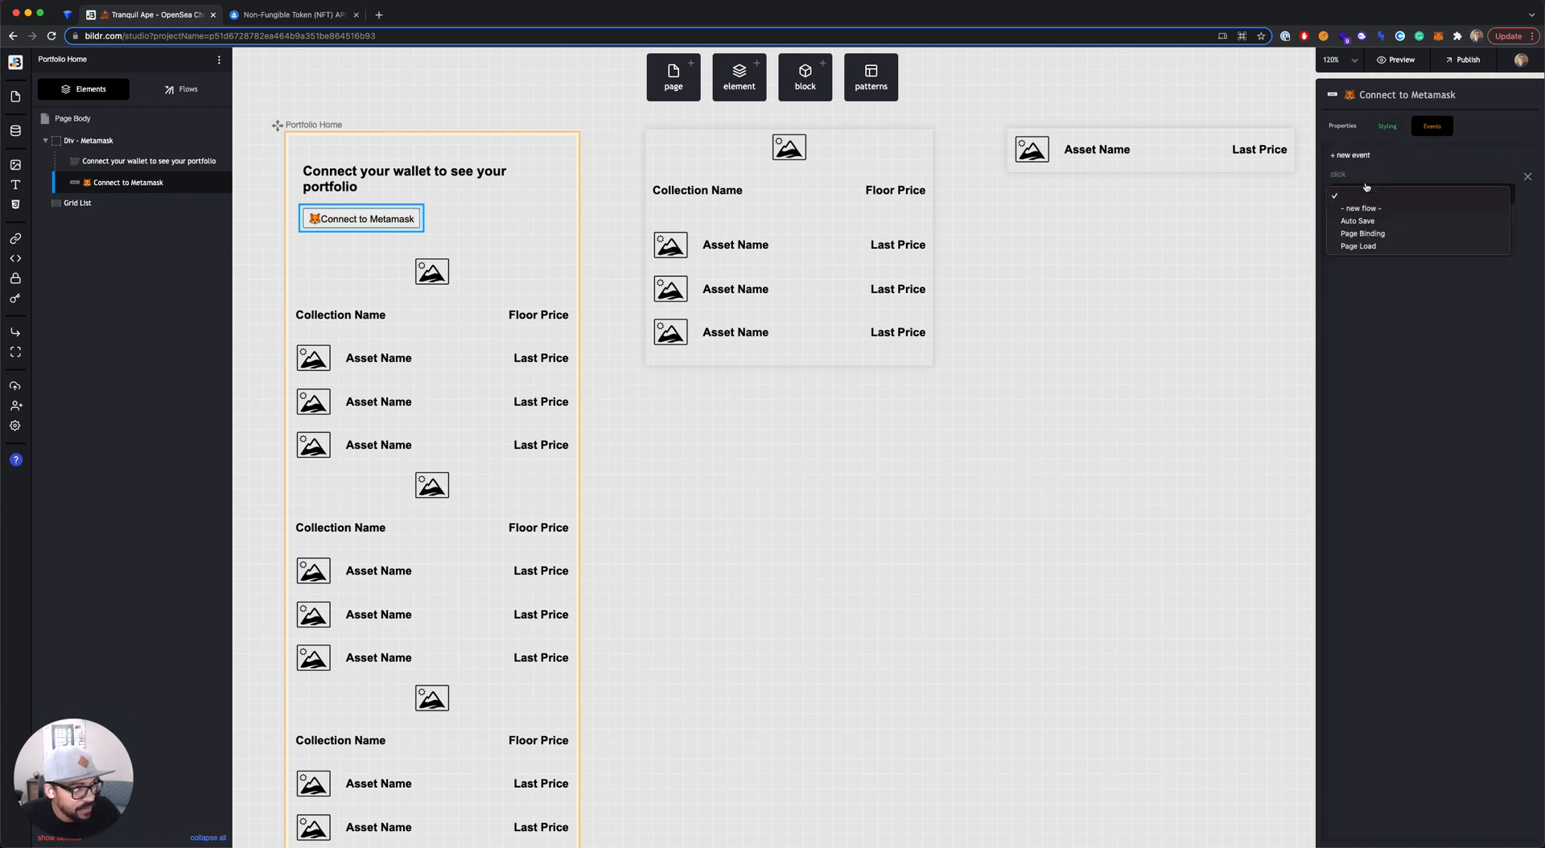
click(1371, 208)
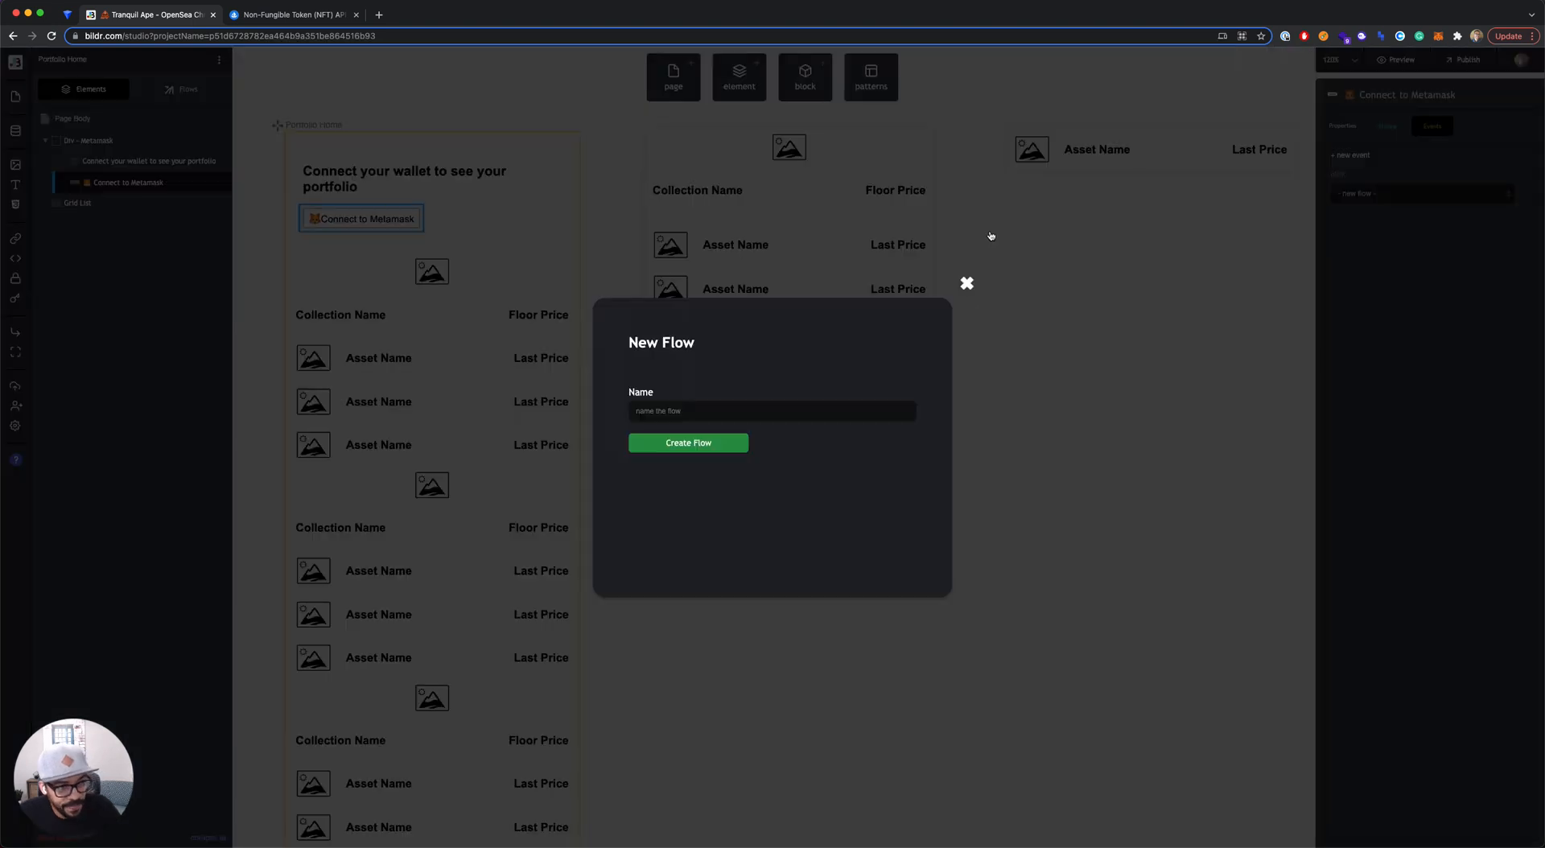
text(Connect)
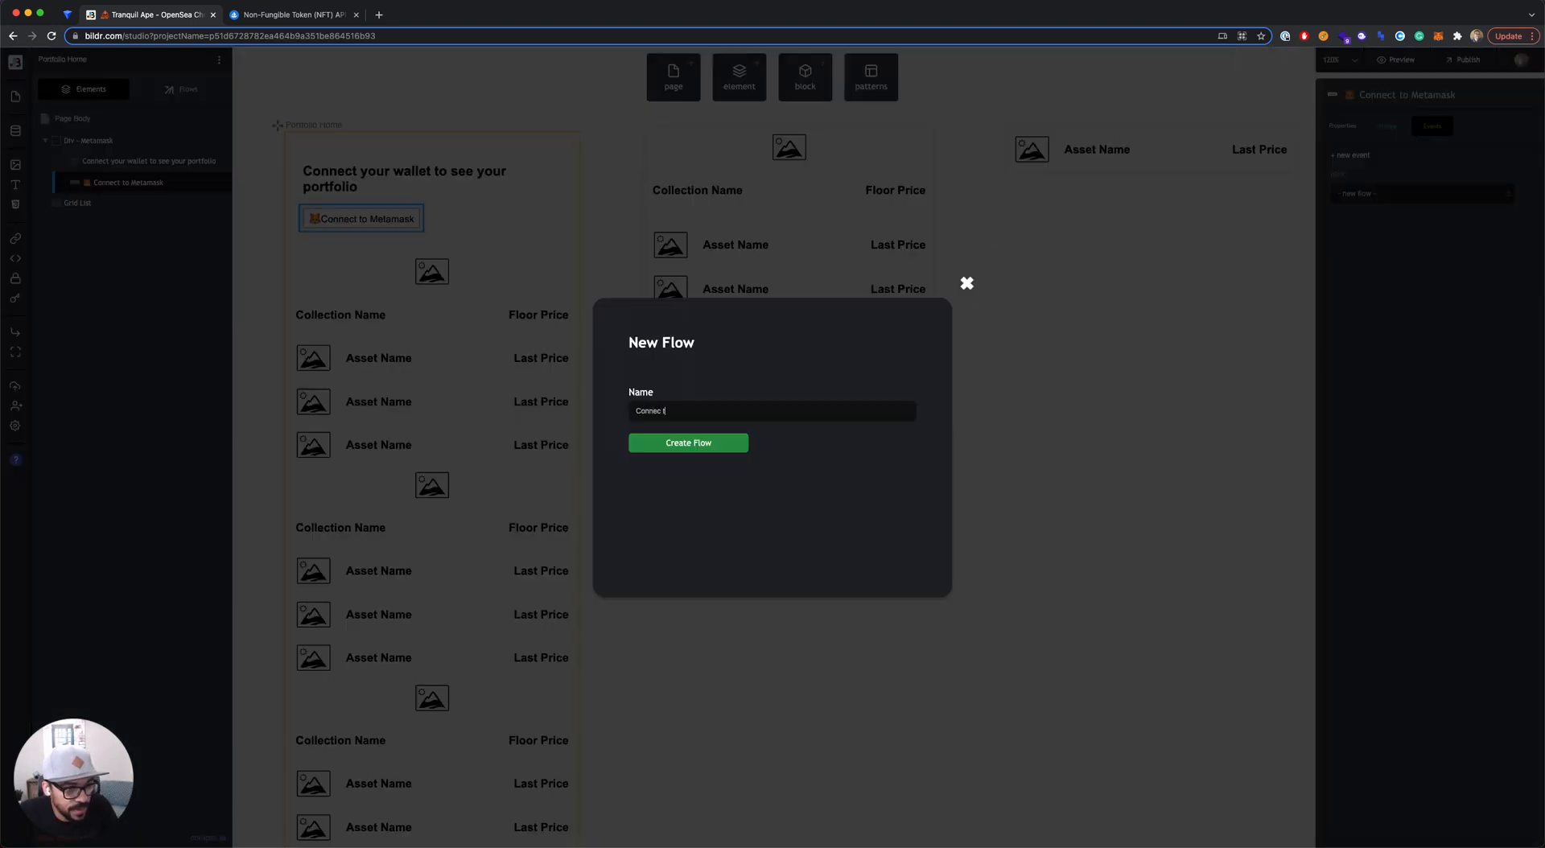
text( to Metamask)
key(Return)
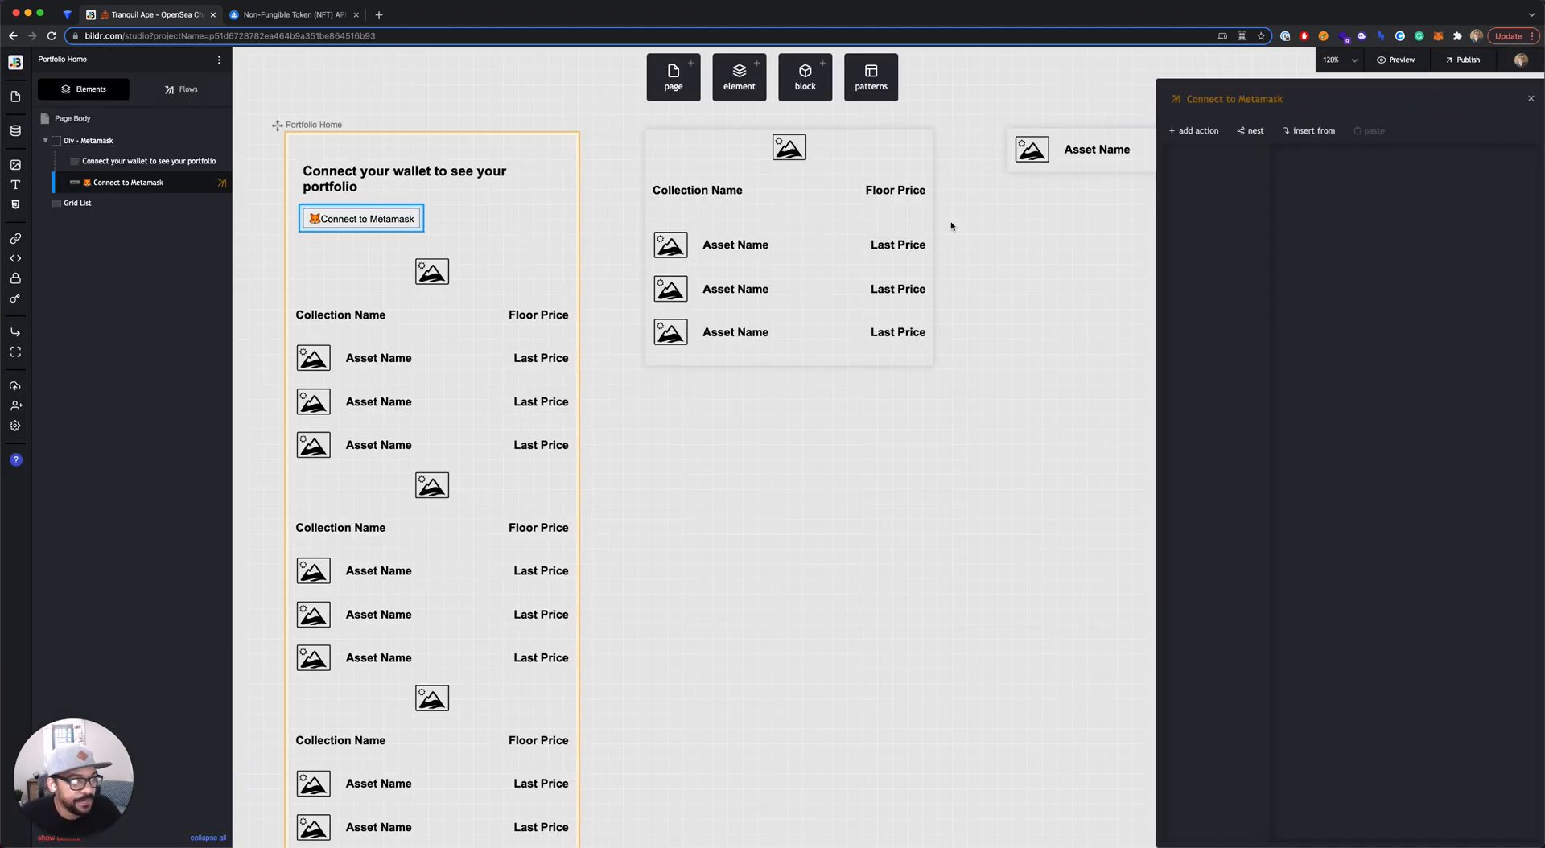
- Add the "Metamask - Connect and Get Wallet ID" action to the Connect to Metamask flow
click(1203, 130)
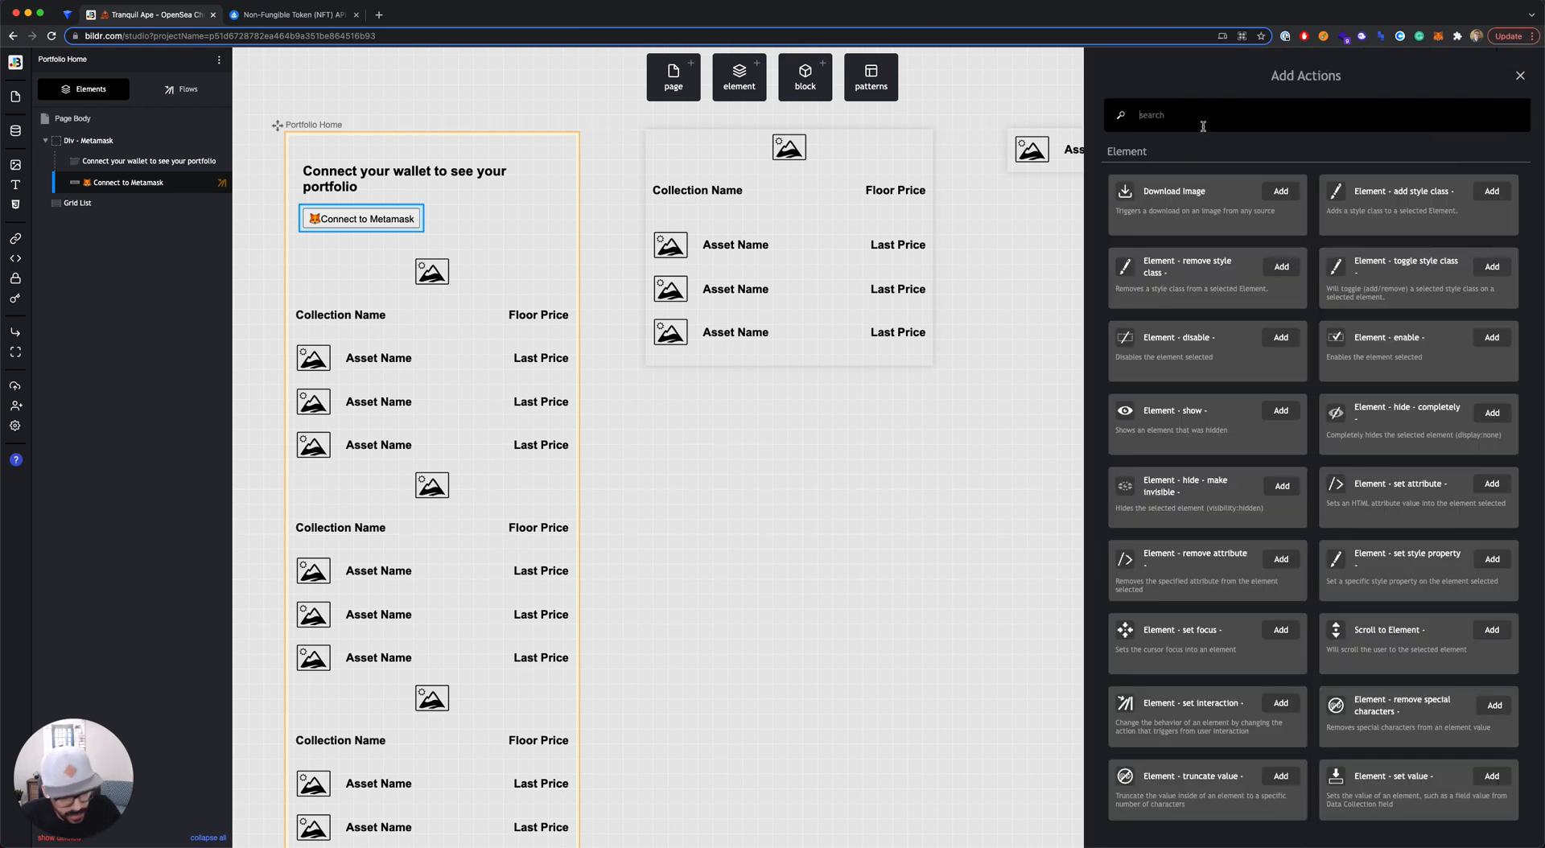
text(nme)
key(BackSpace)
key(BackSpace)
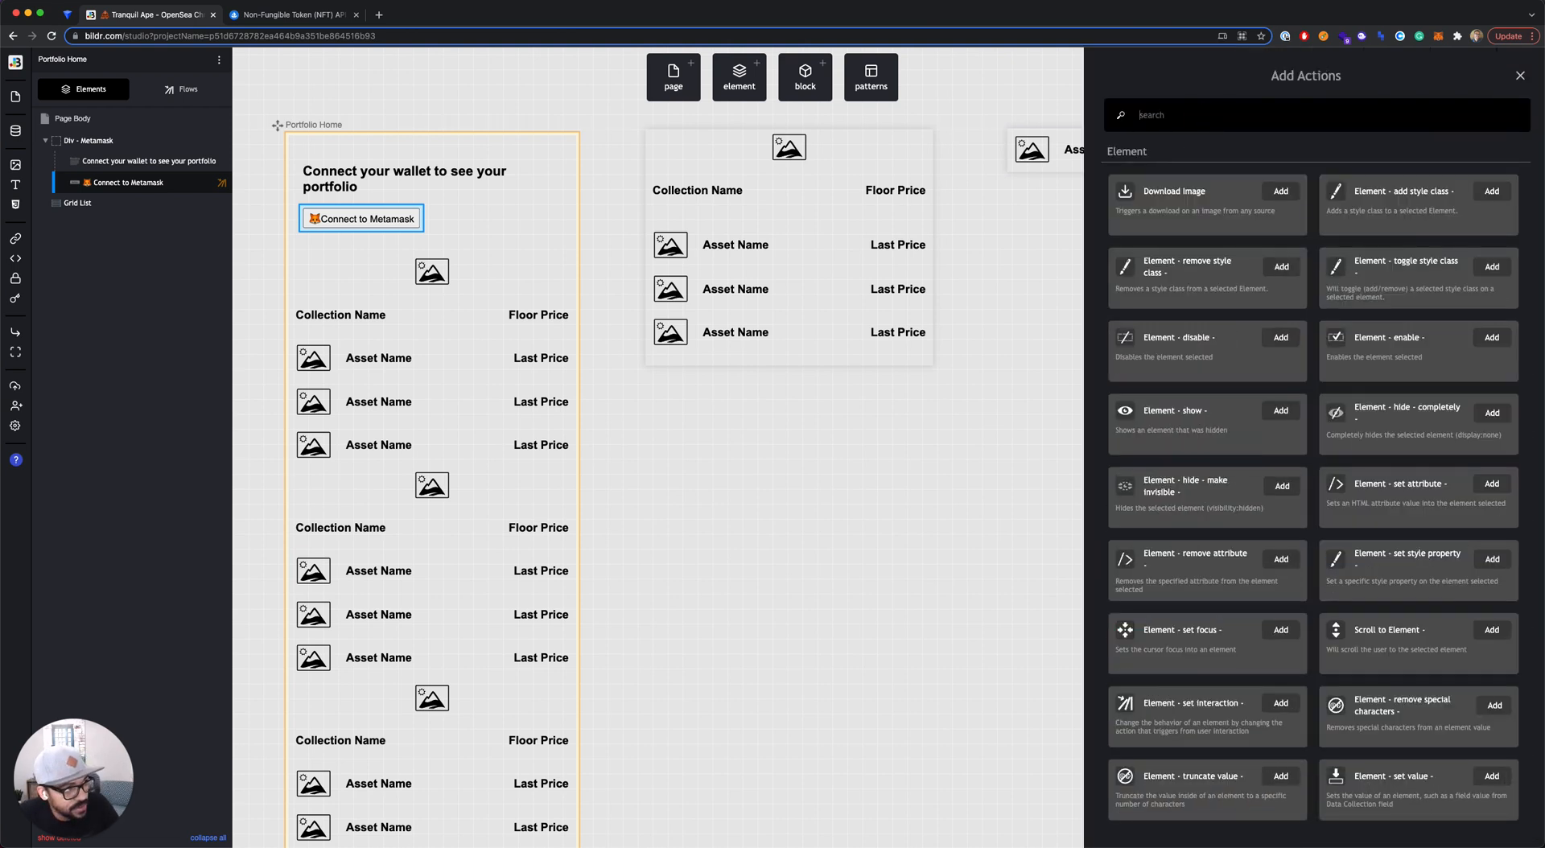
text(meta)
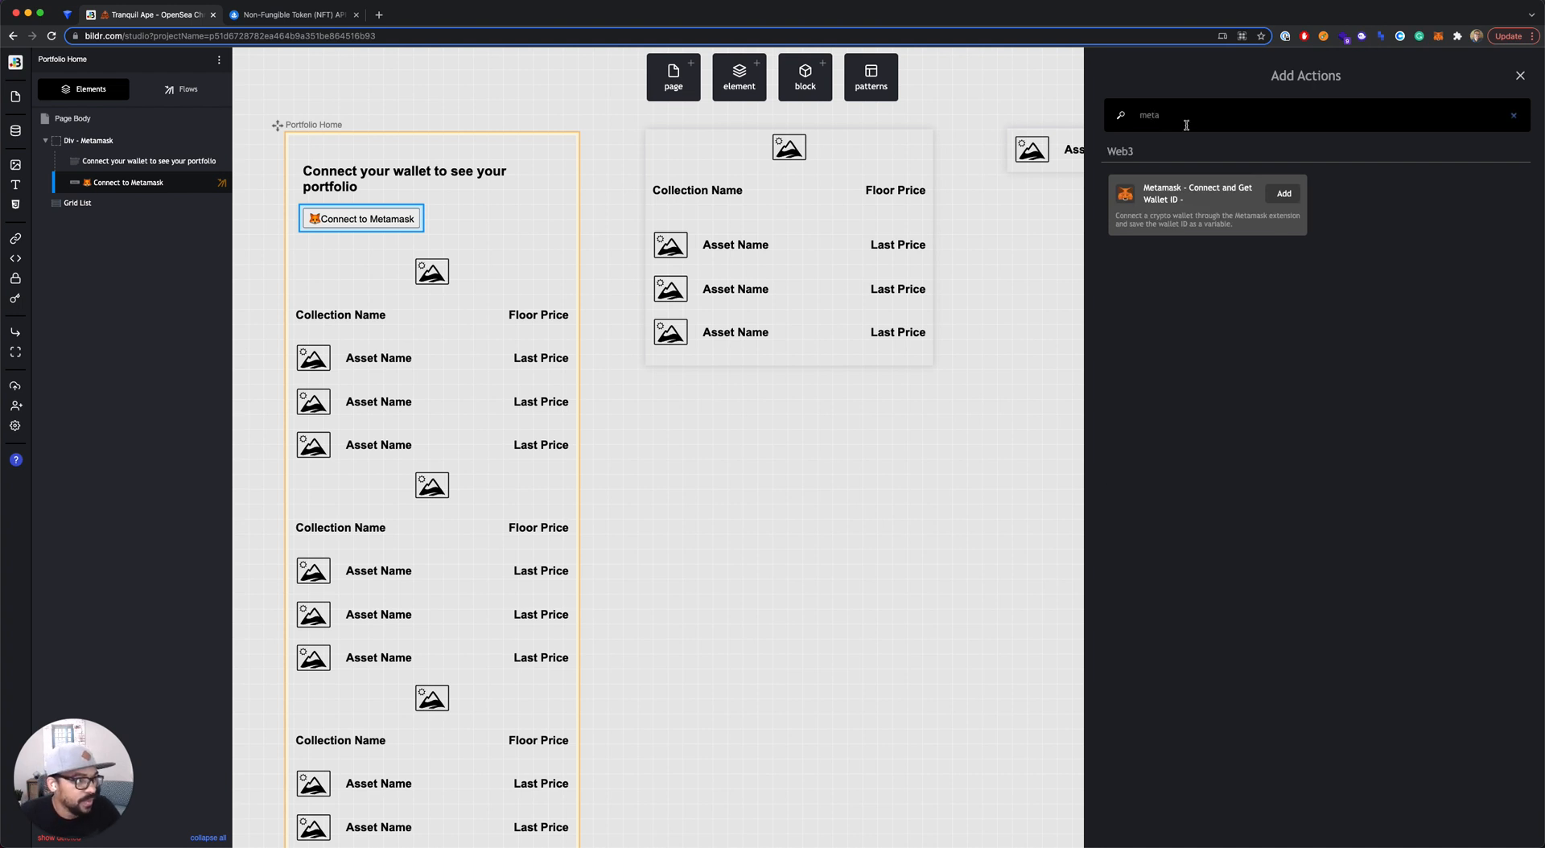
click(1283, 194)
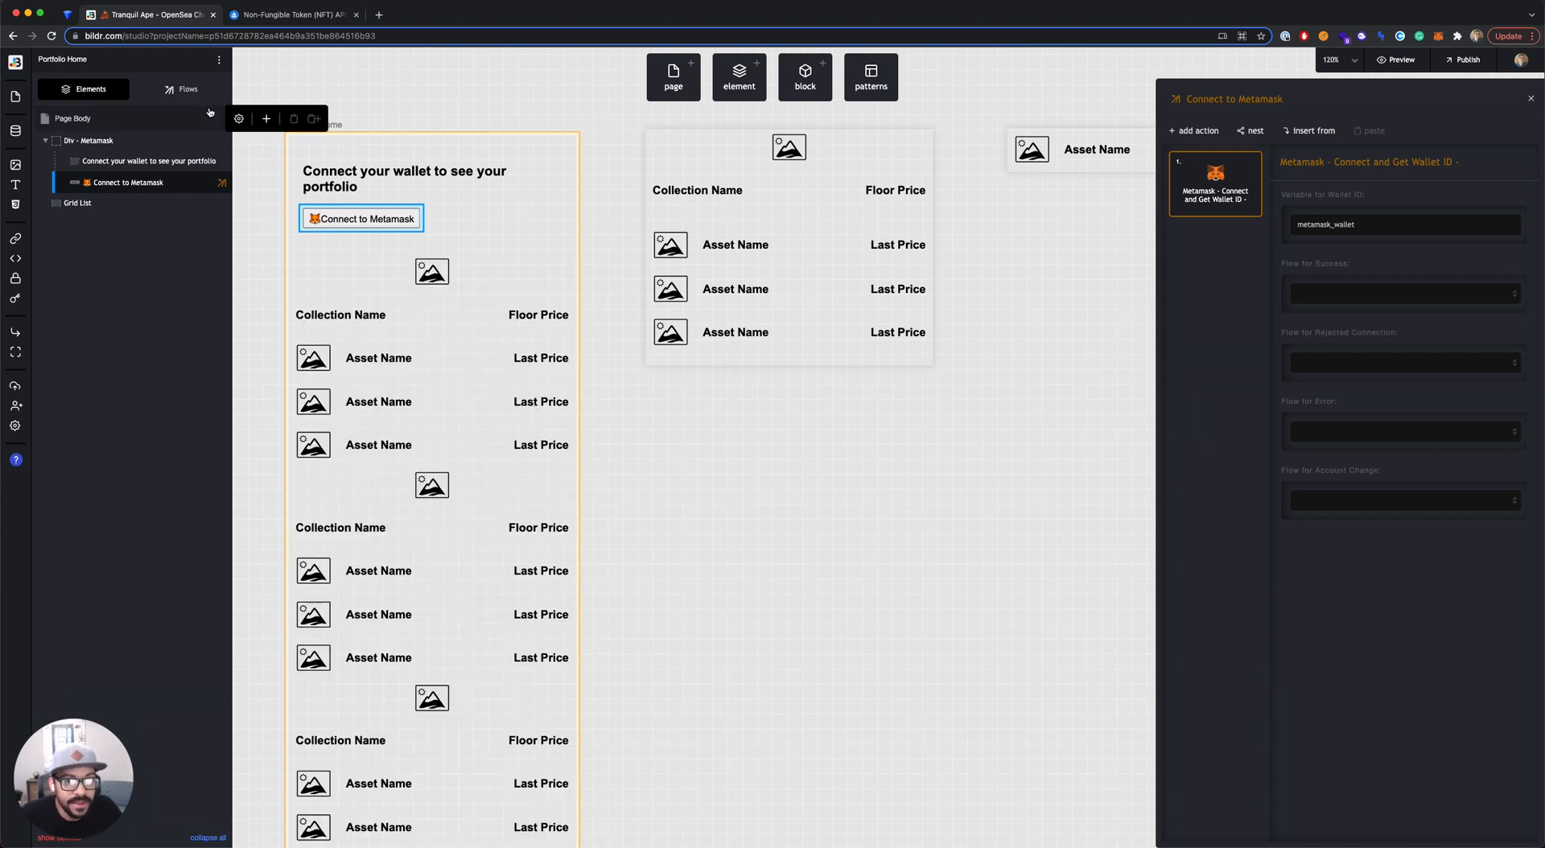
- Create a new page flow named "Metamask - Success"
click(184, 89)
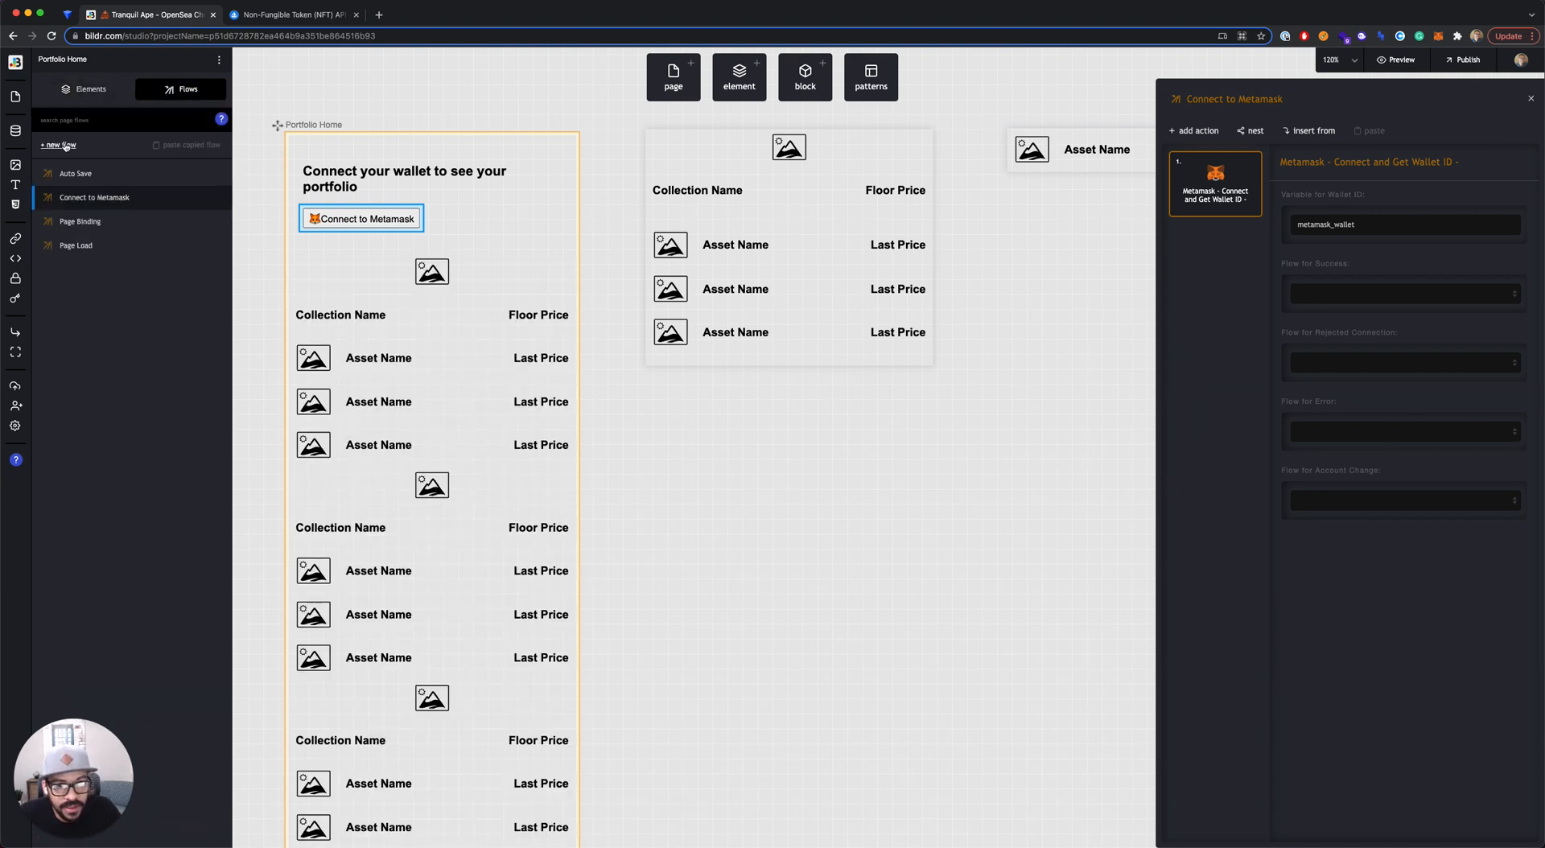
click(65, 145)
text(Metma)
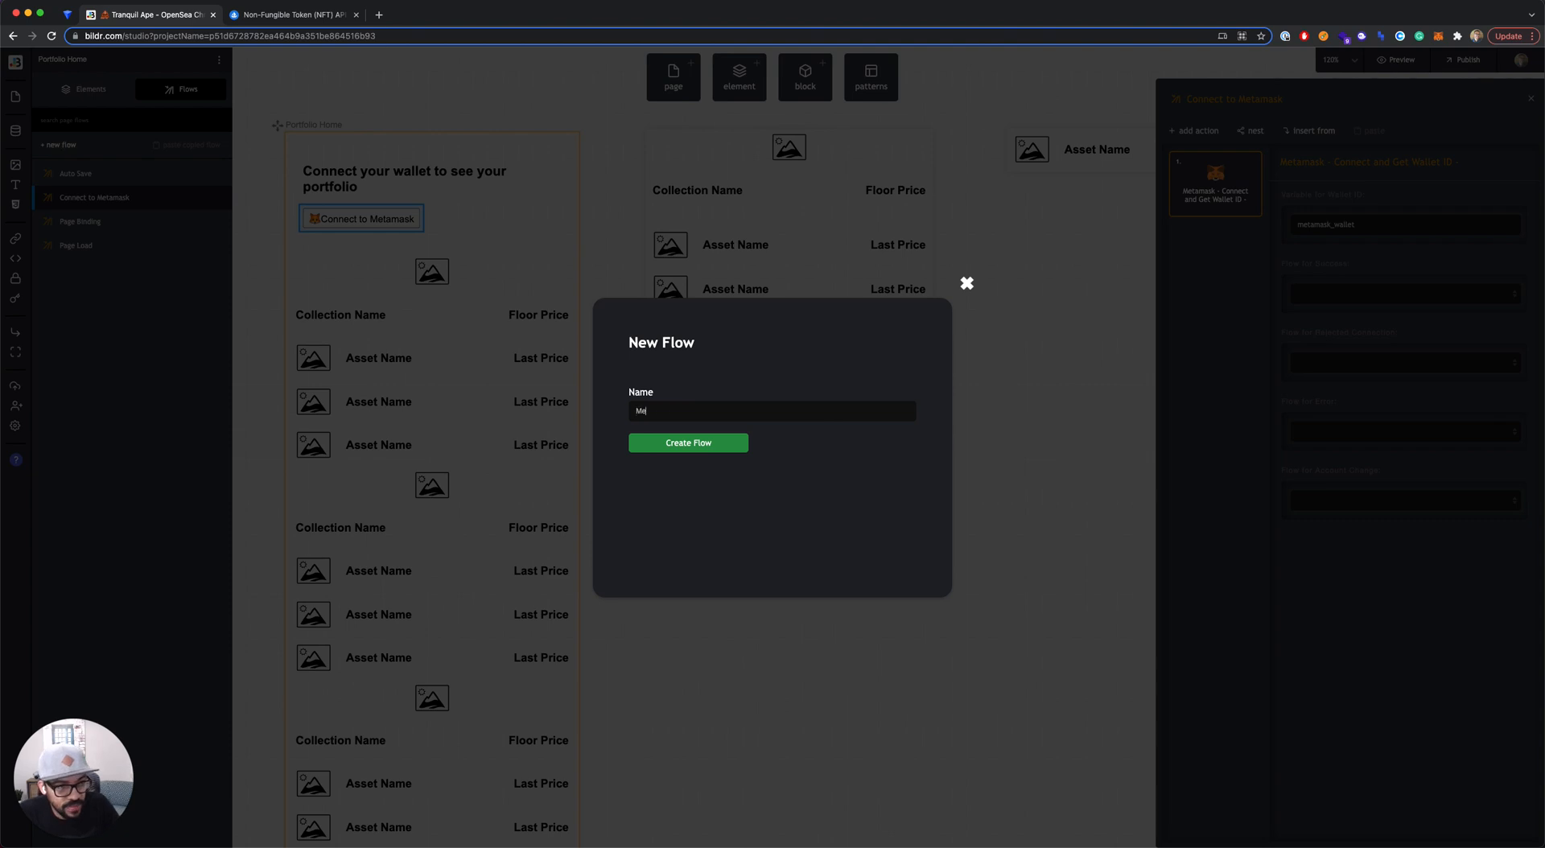
key(BackSpace)
text(am)
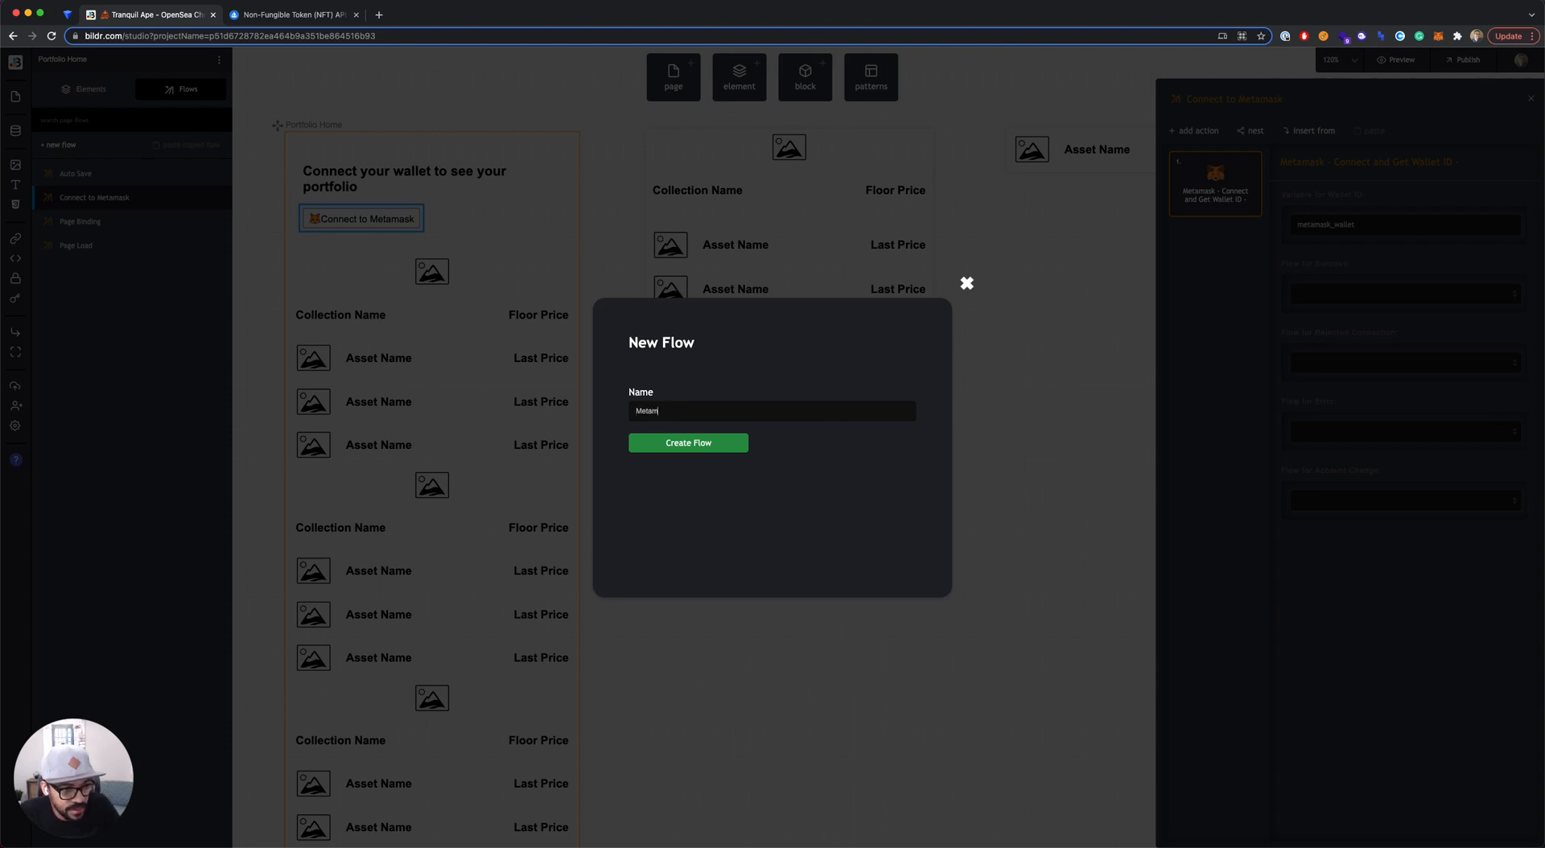
key(BackSpace)
key(BackSpace)
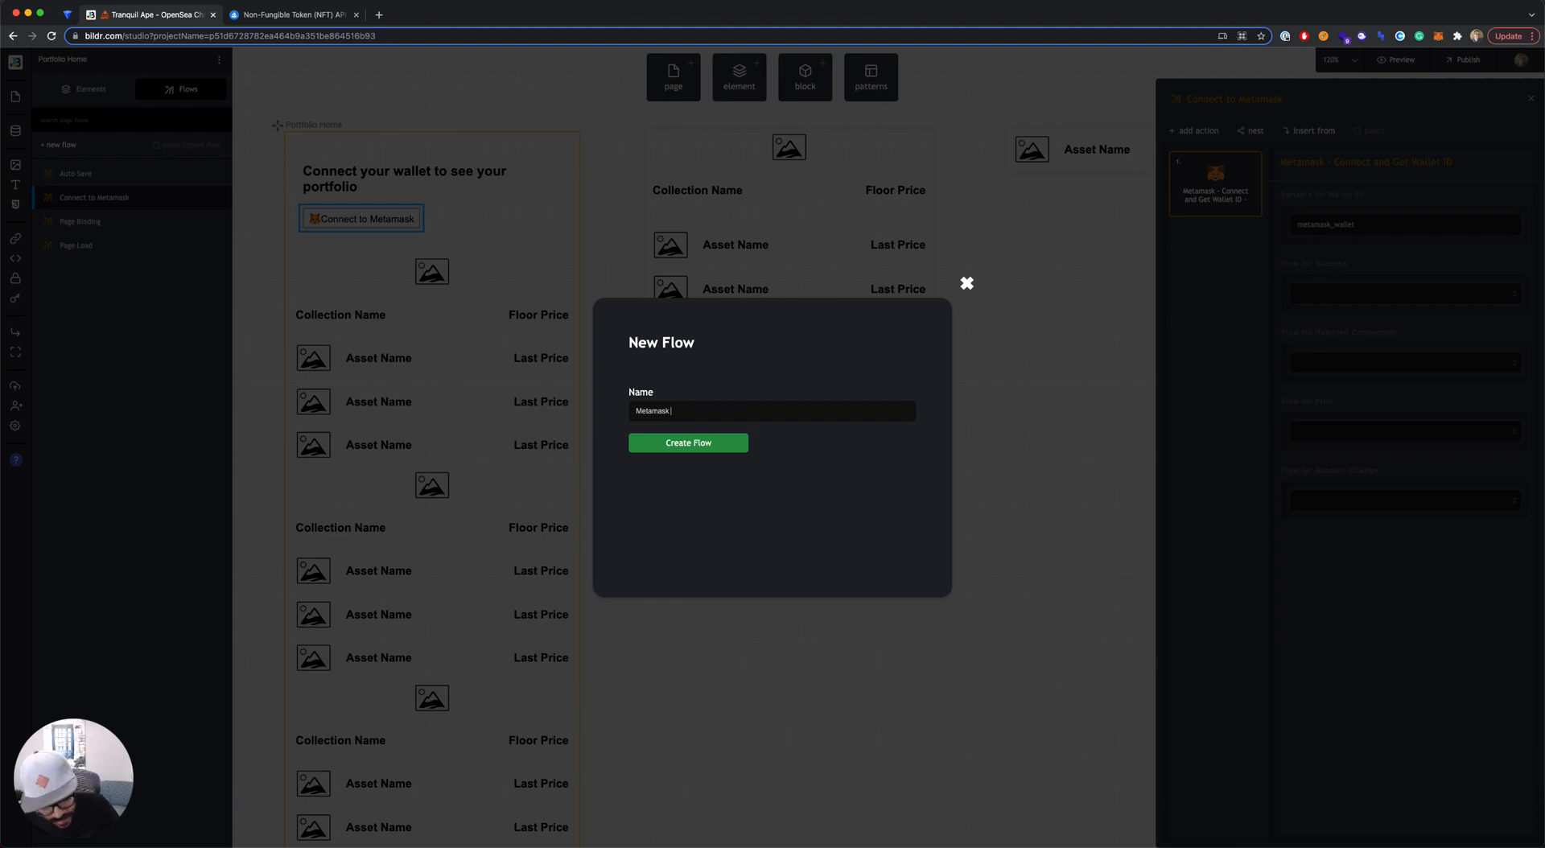
key(super+z)
key(Right)
text(Succes)
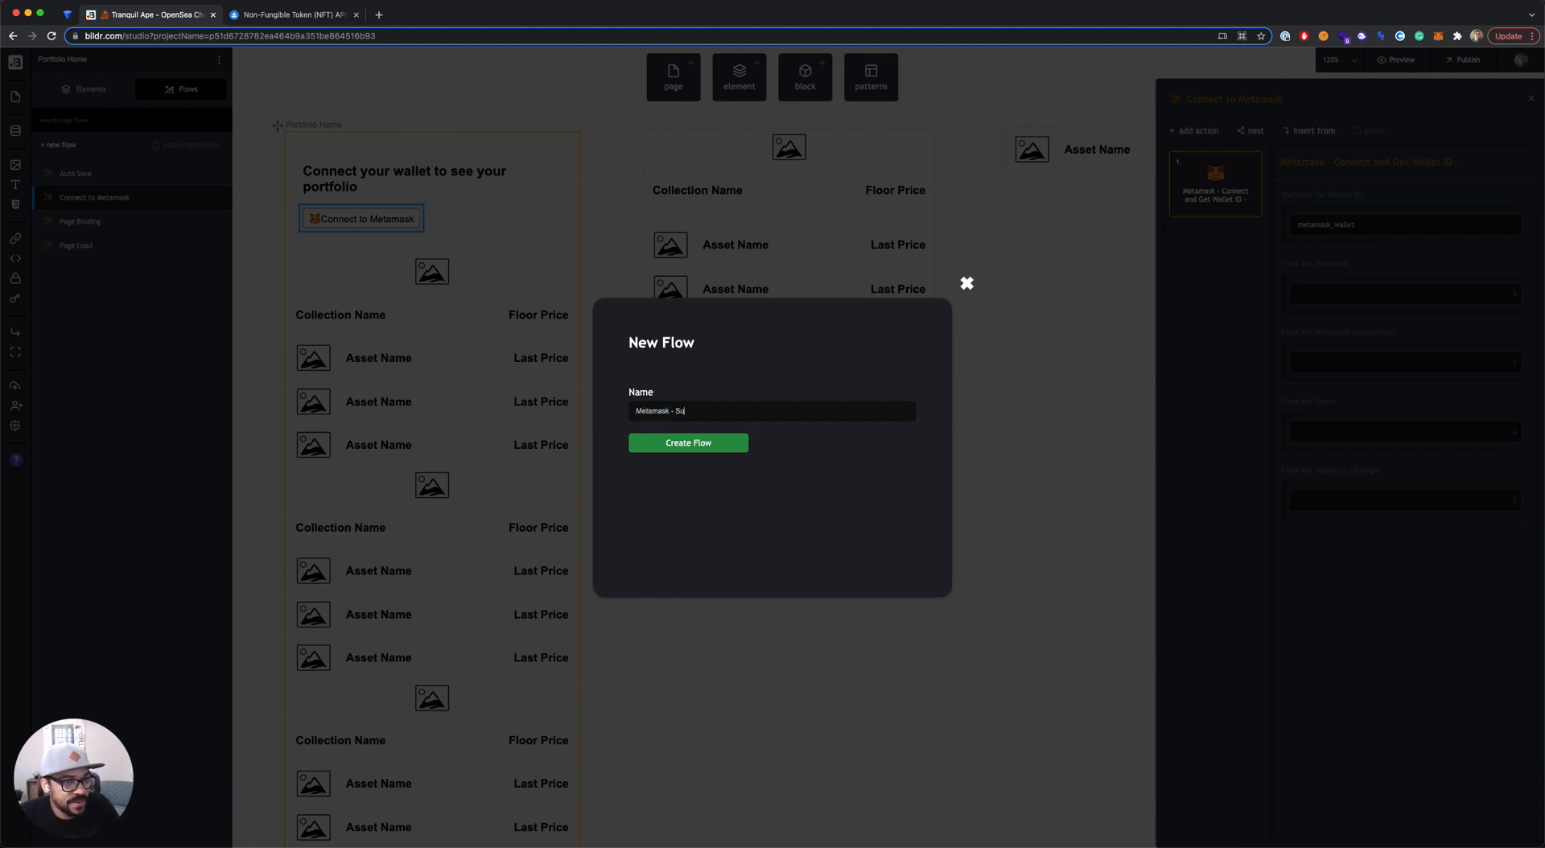
key(Return)
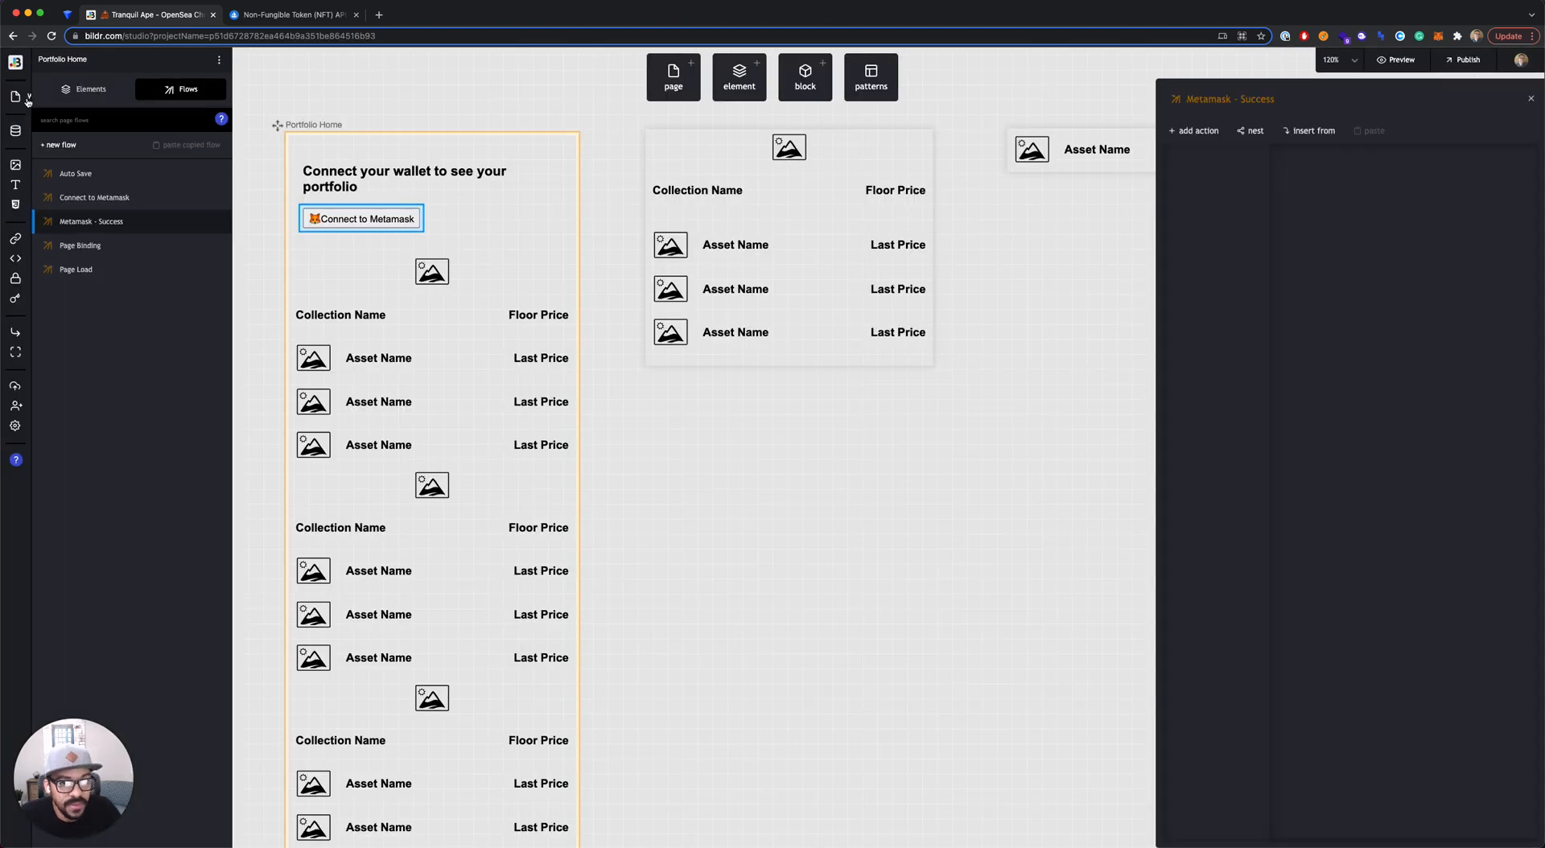
- Create a new page flow named "Metamask - Error"
click(58, 145)
text(Metamask - Ee)
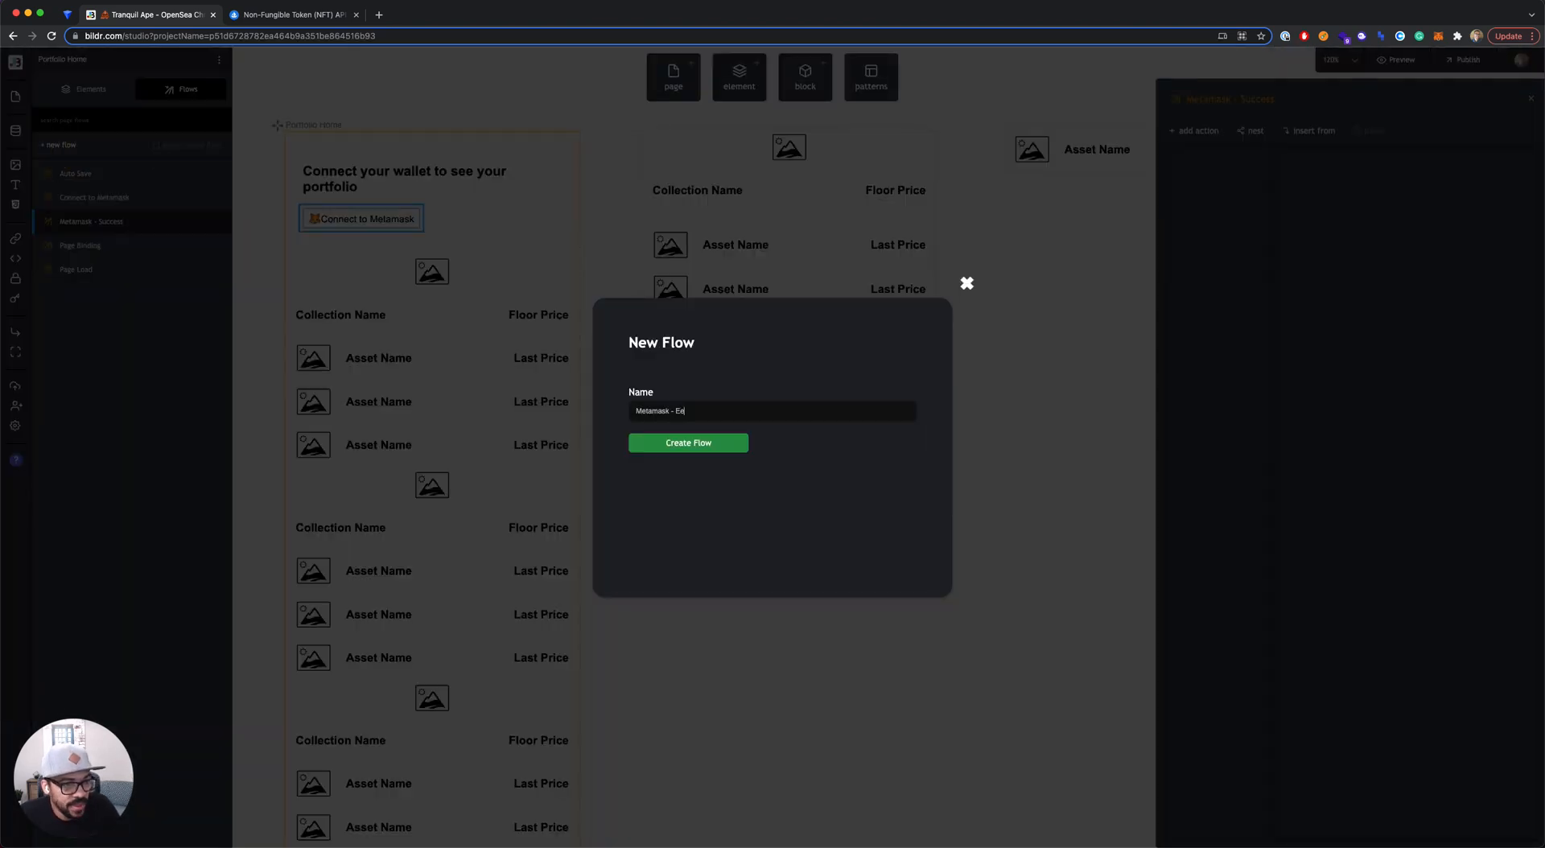
text(ror)
key(Return)
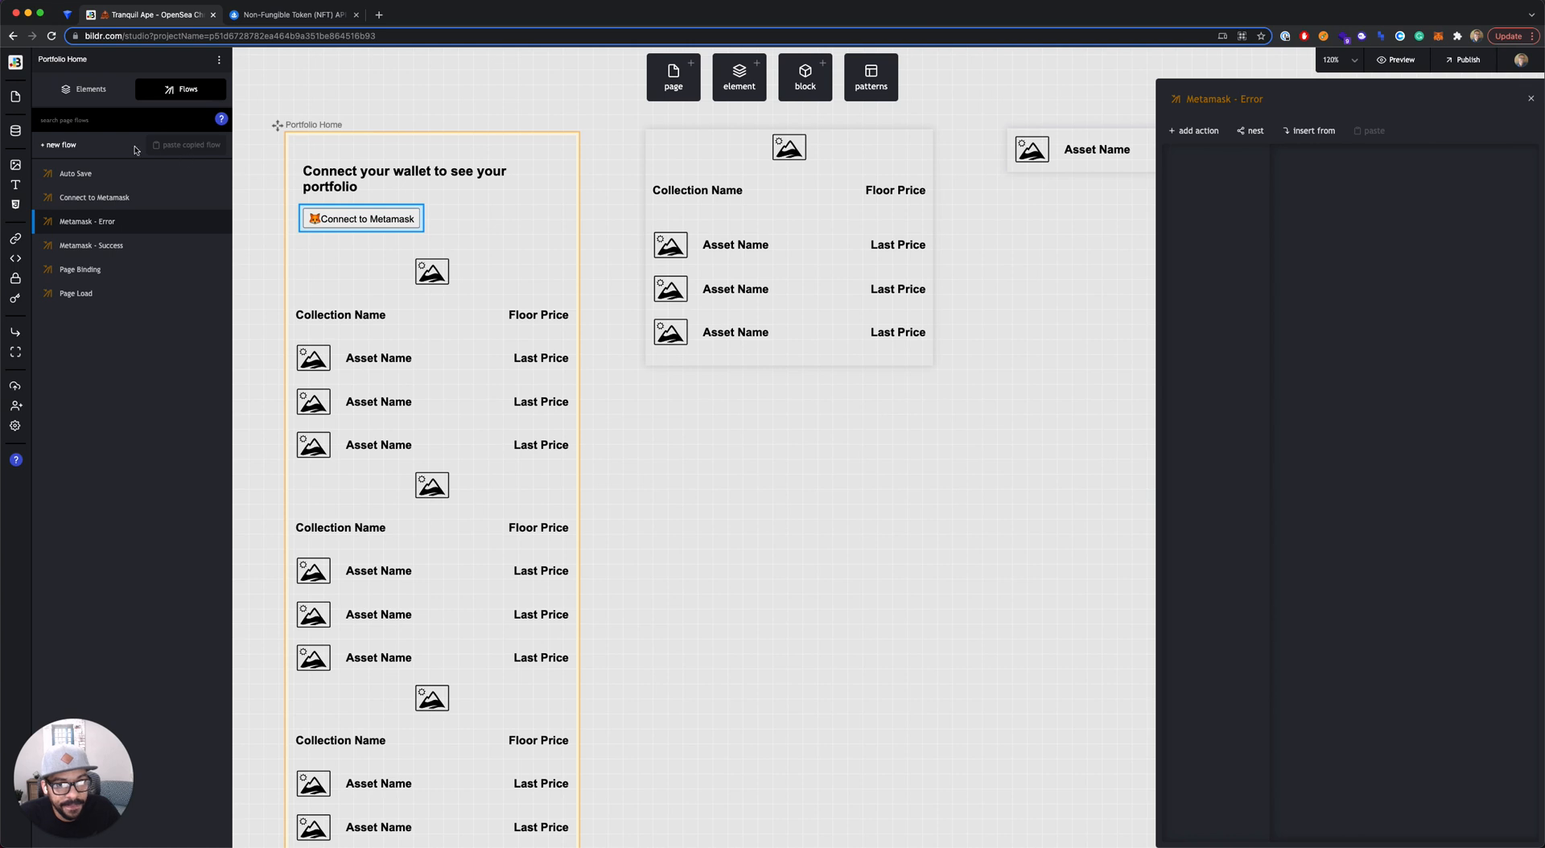
- Create a new page flow named "Metamask - Connection Rejected"
click(64, 147)
text(Metamask - C)
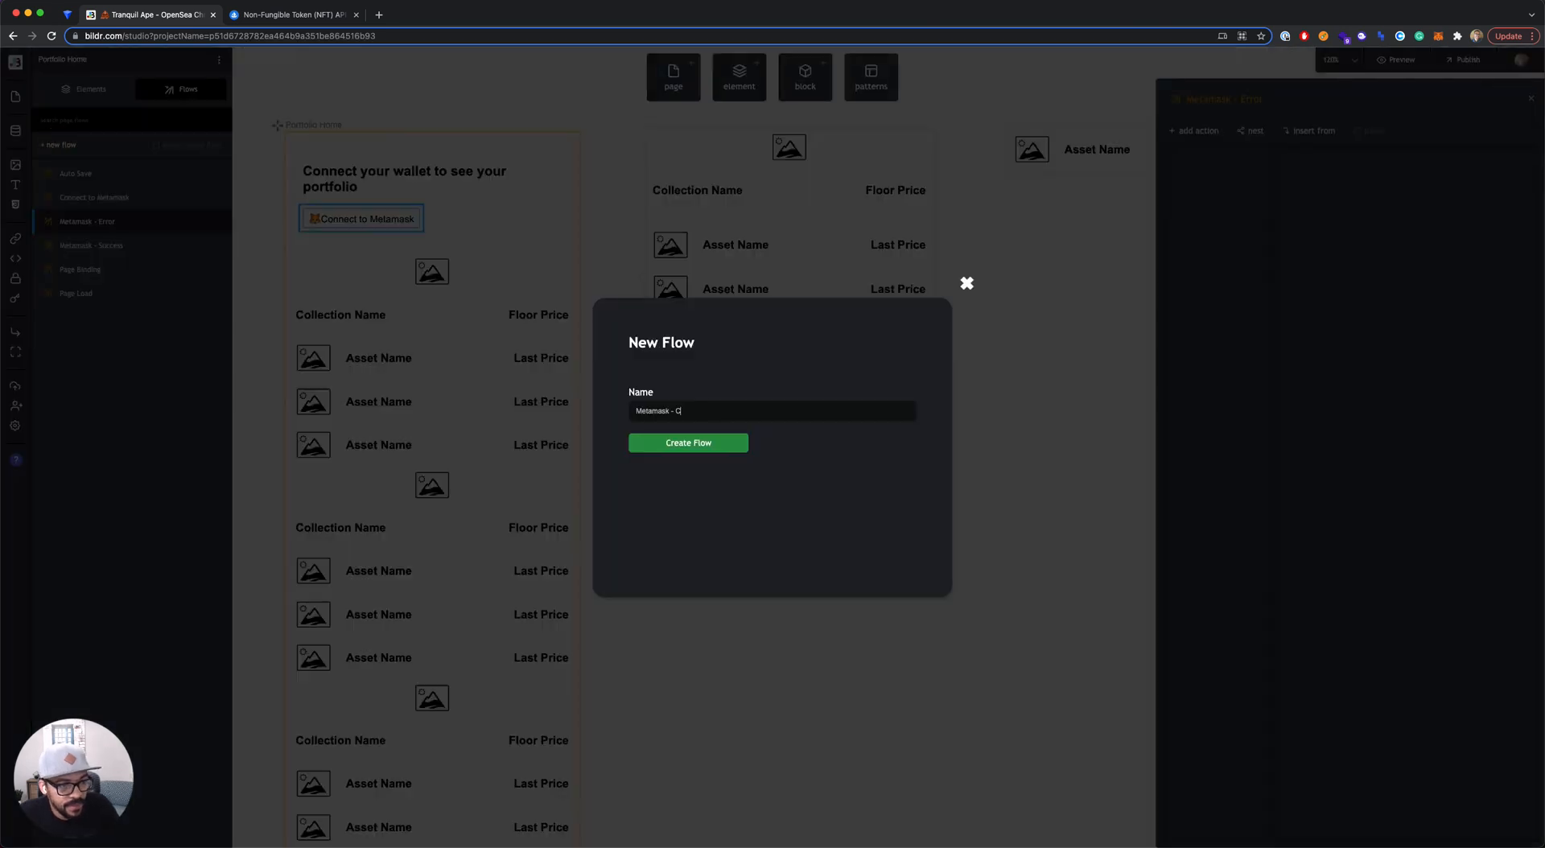
text(onnection Rej)
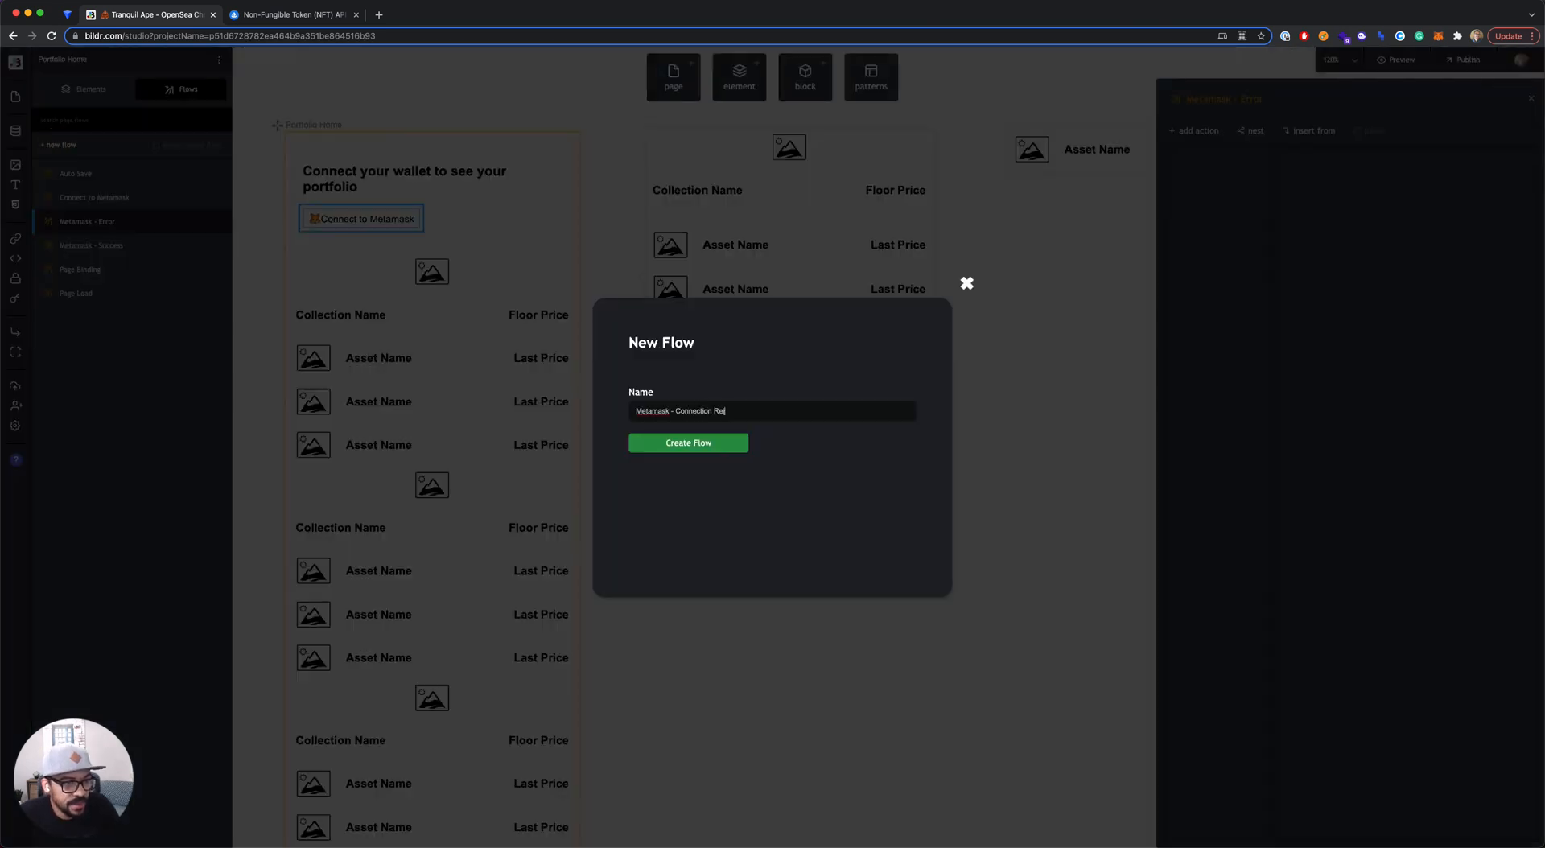
text(ected)
key(Return)
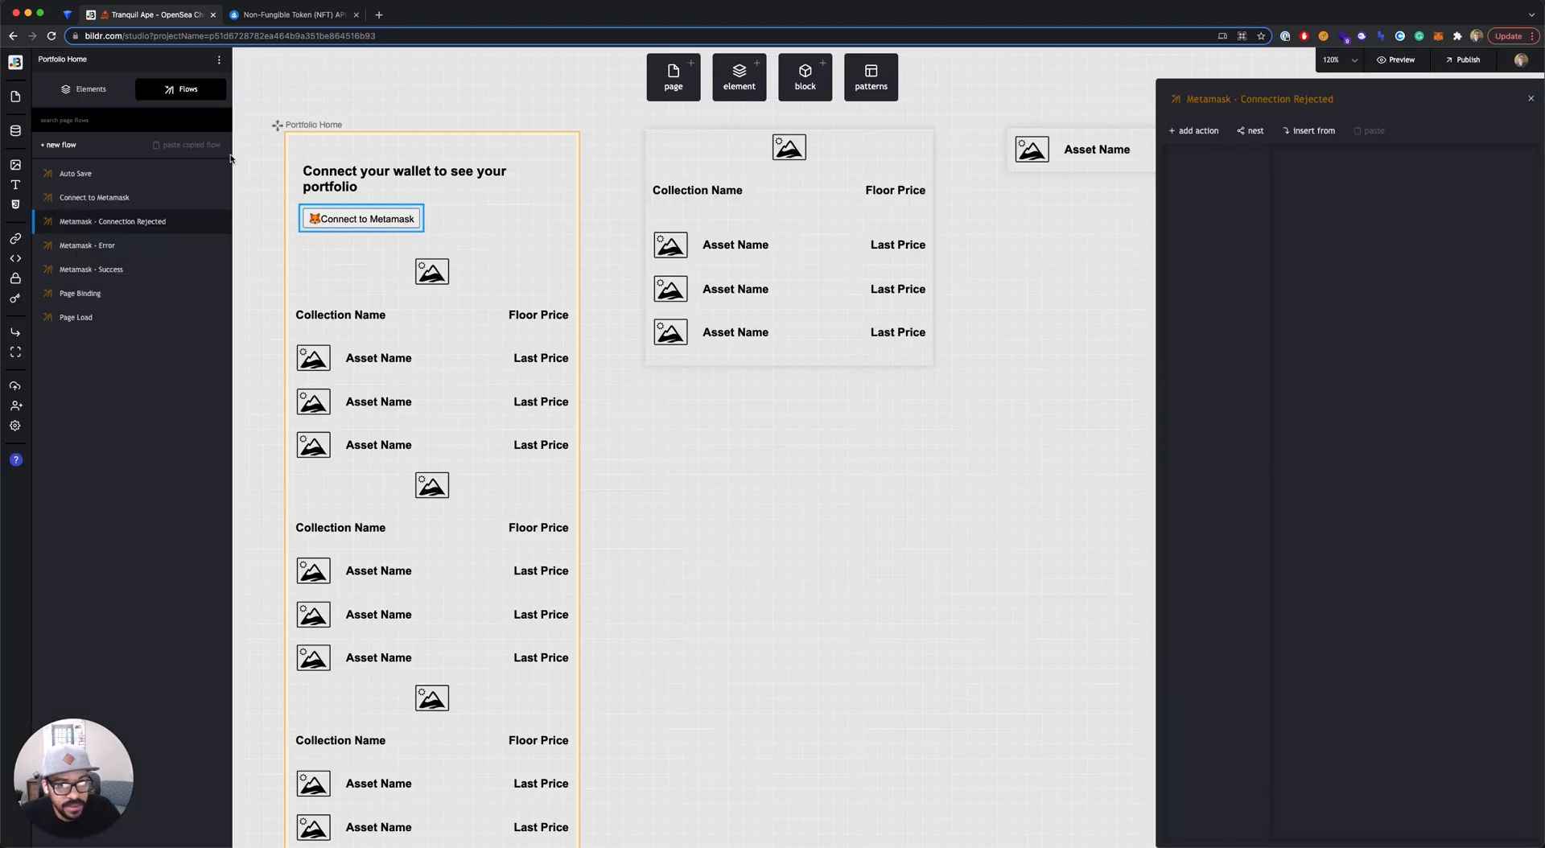
- Create a new page flow named "Metamask - Account Changed"
click(70, 151)
text(Metamask - )
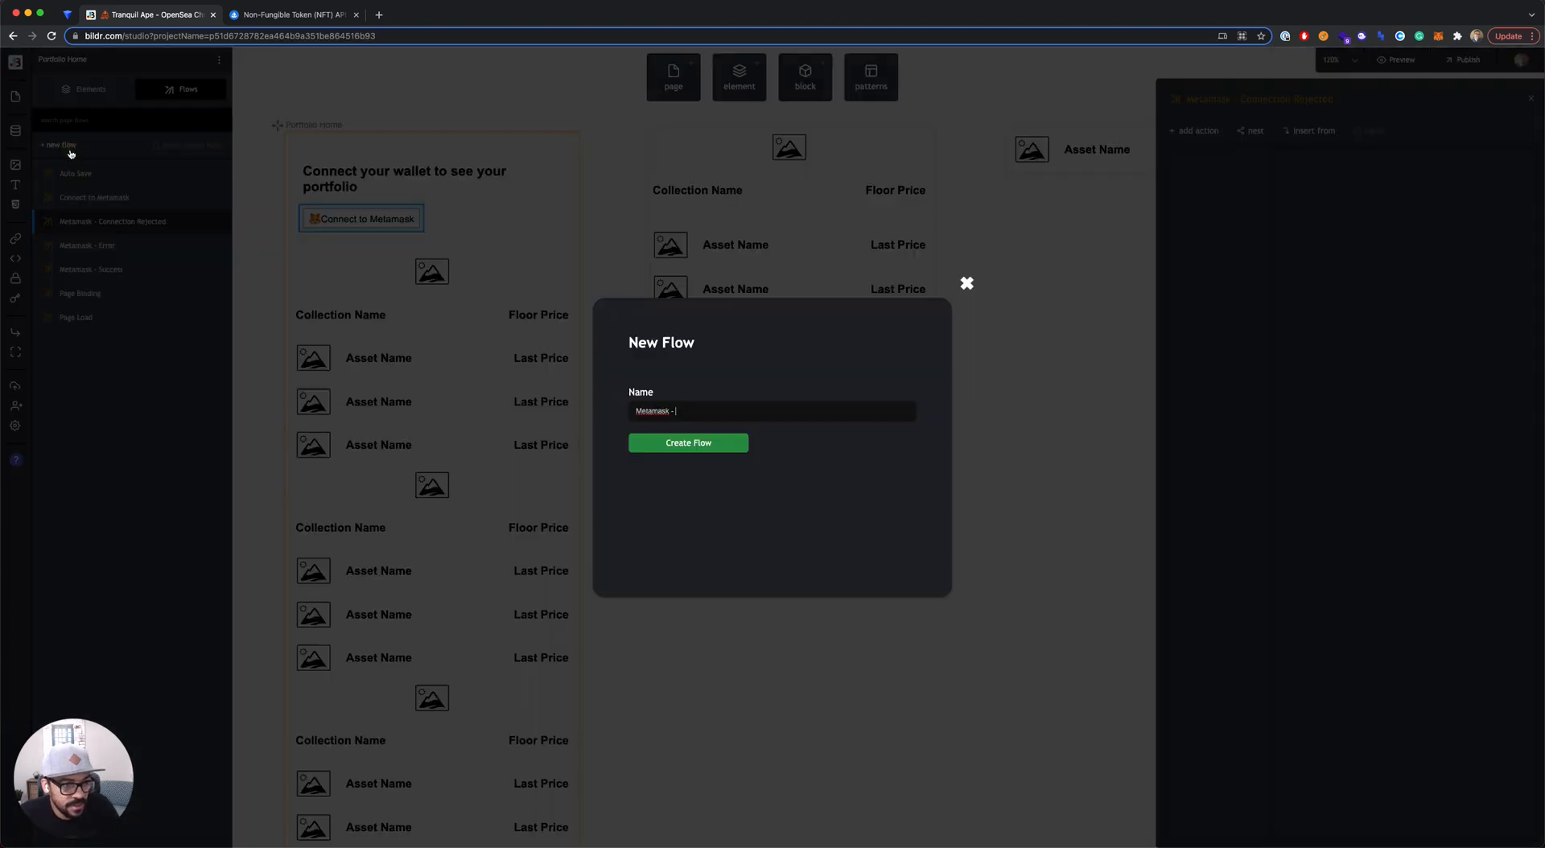
text(Account Changed)
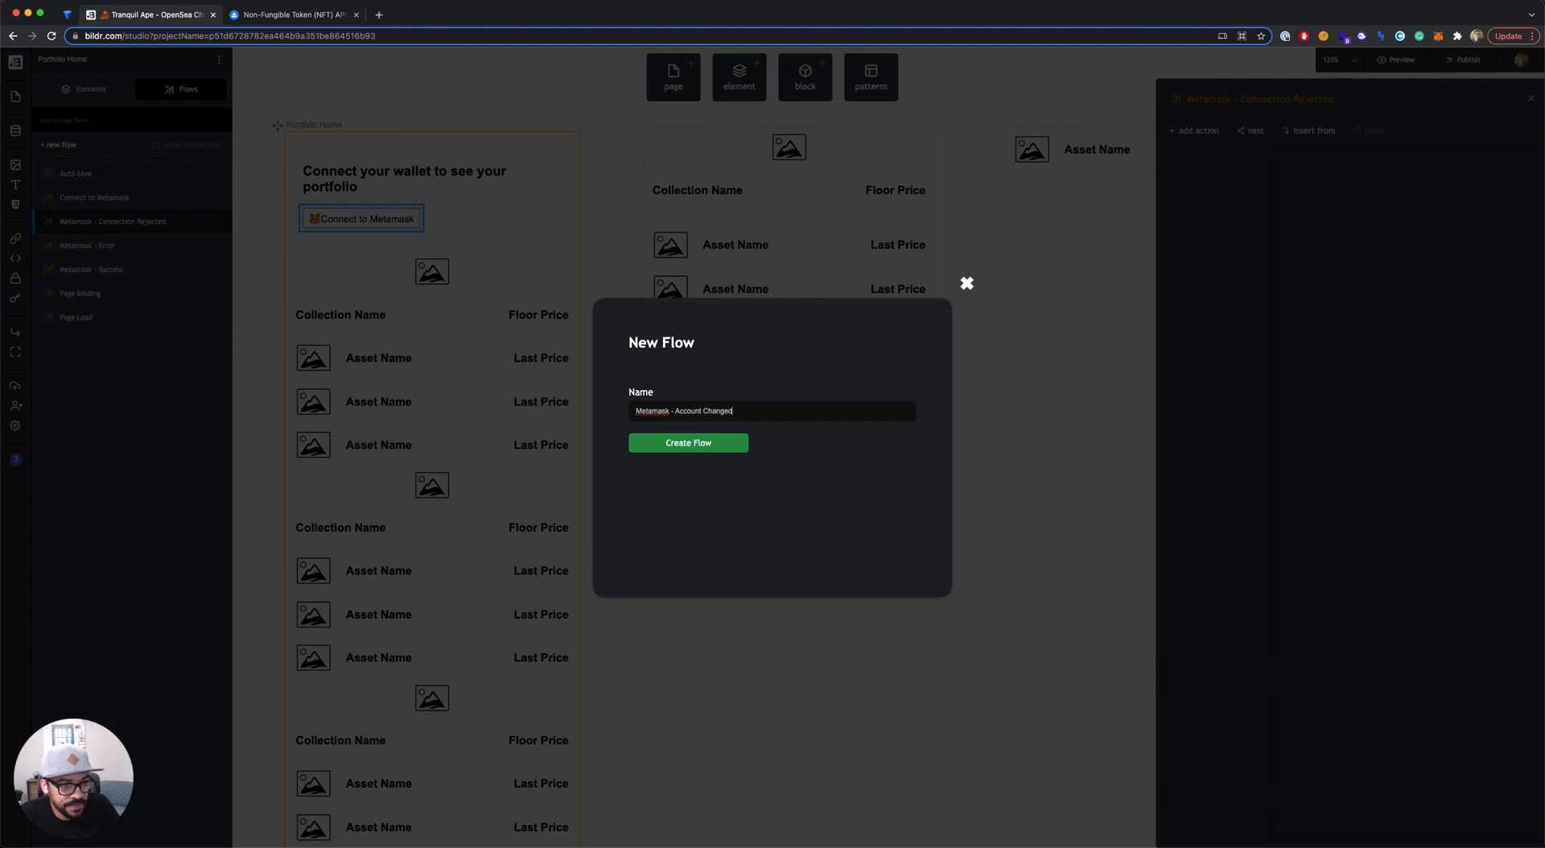
key(Return)
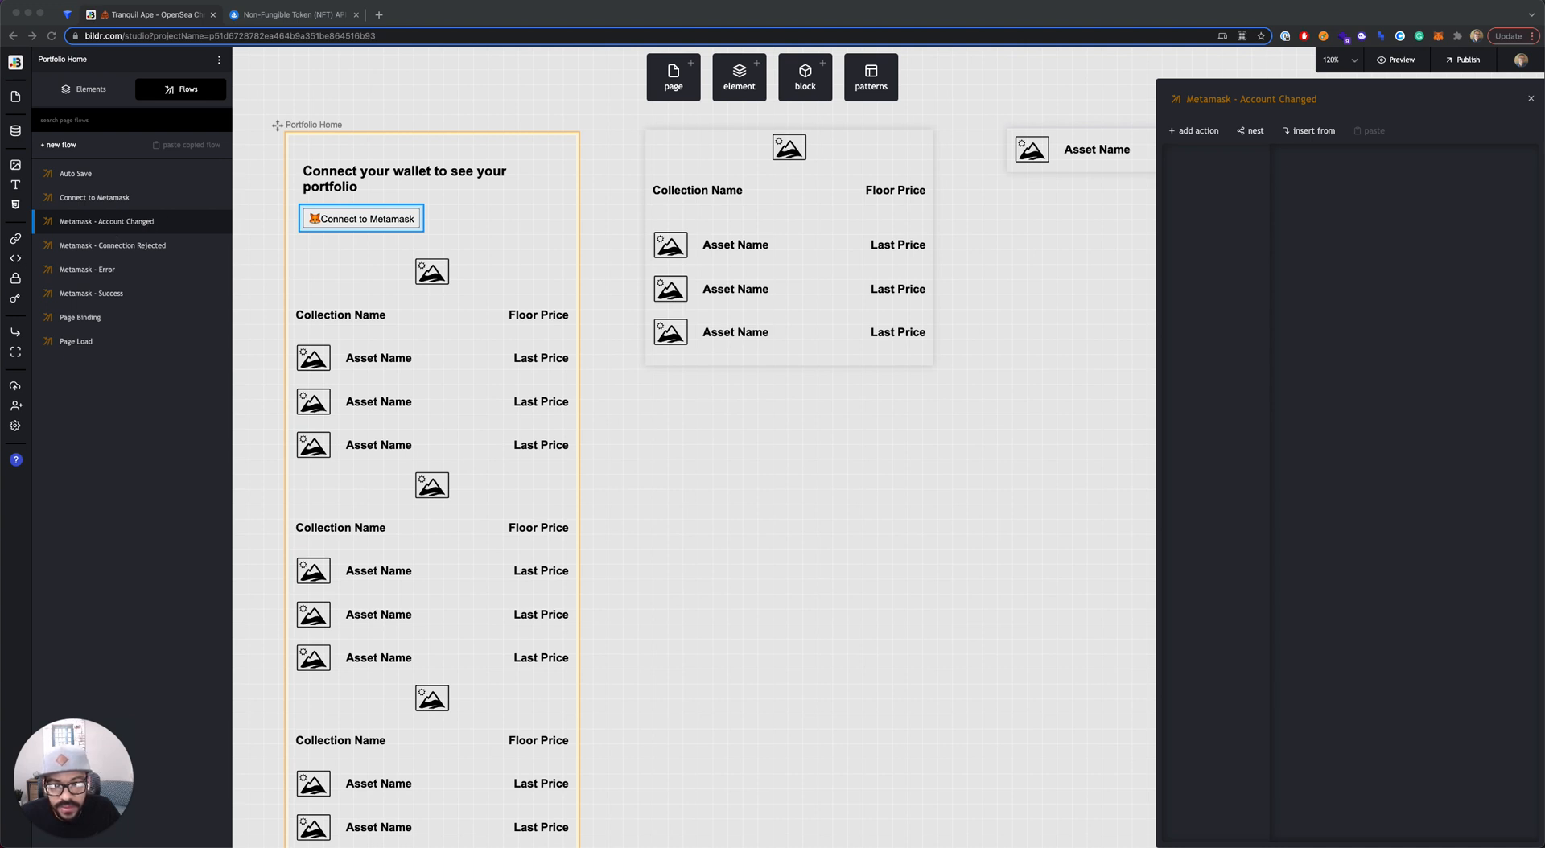
- Add an "Element - set value" action to the Metamask - Connection Rejected flow
click(138, 247)
click(1194, 131)
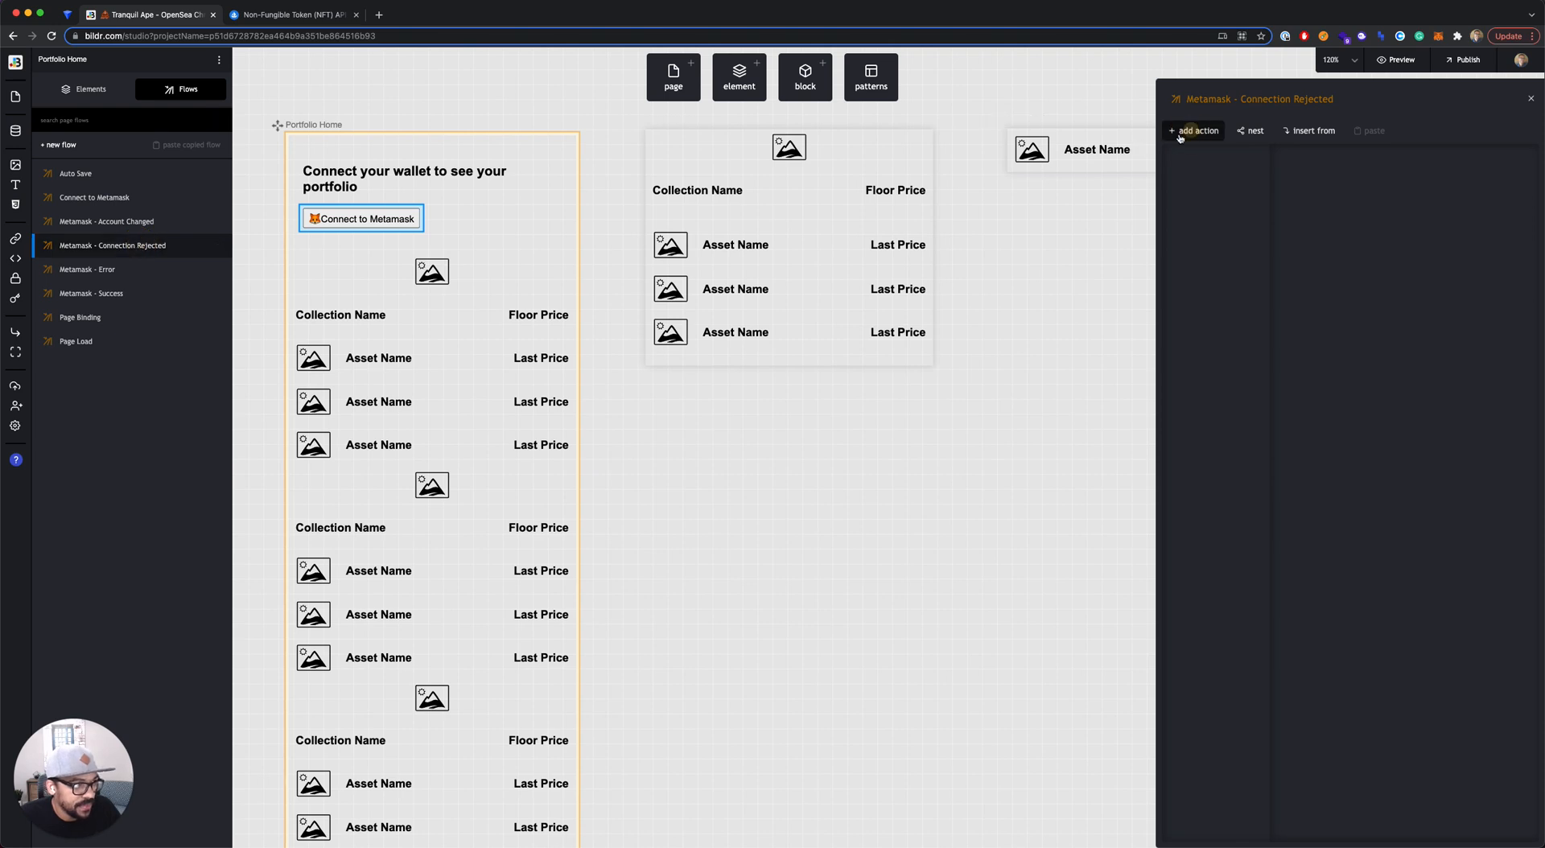
text(set value)
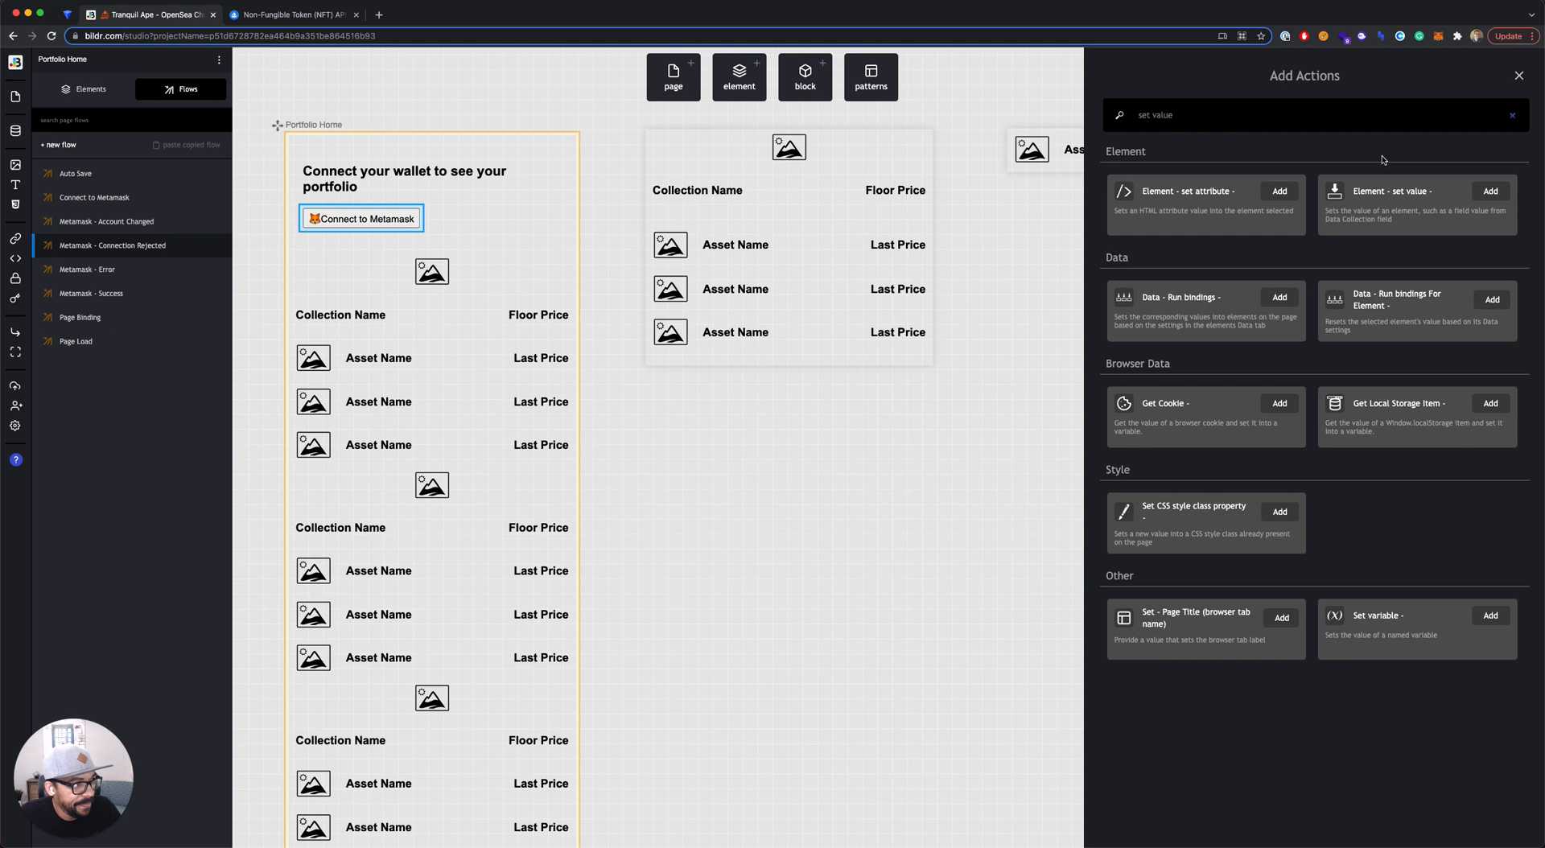
click(1416, 187)
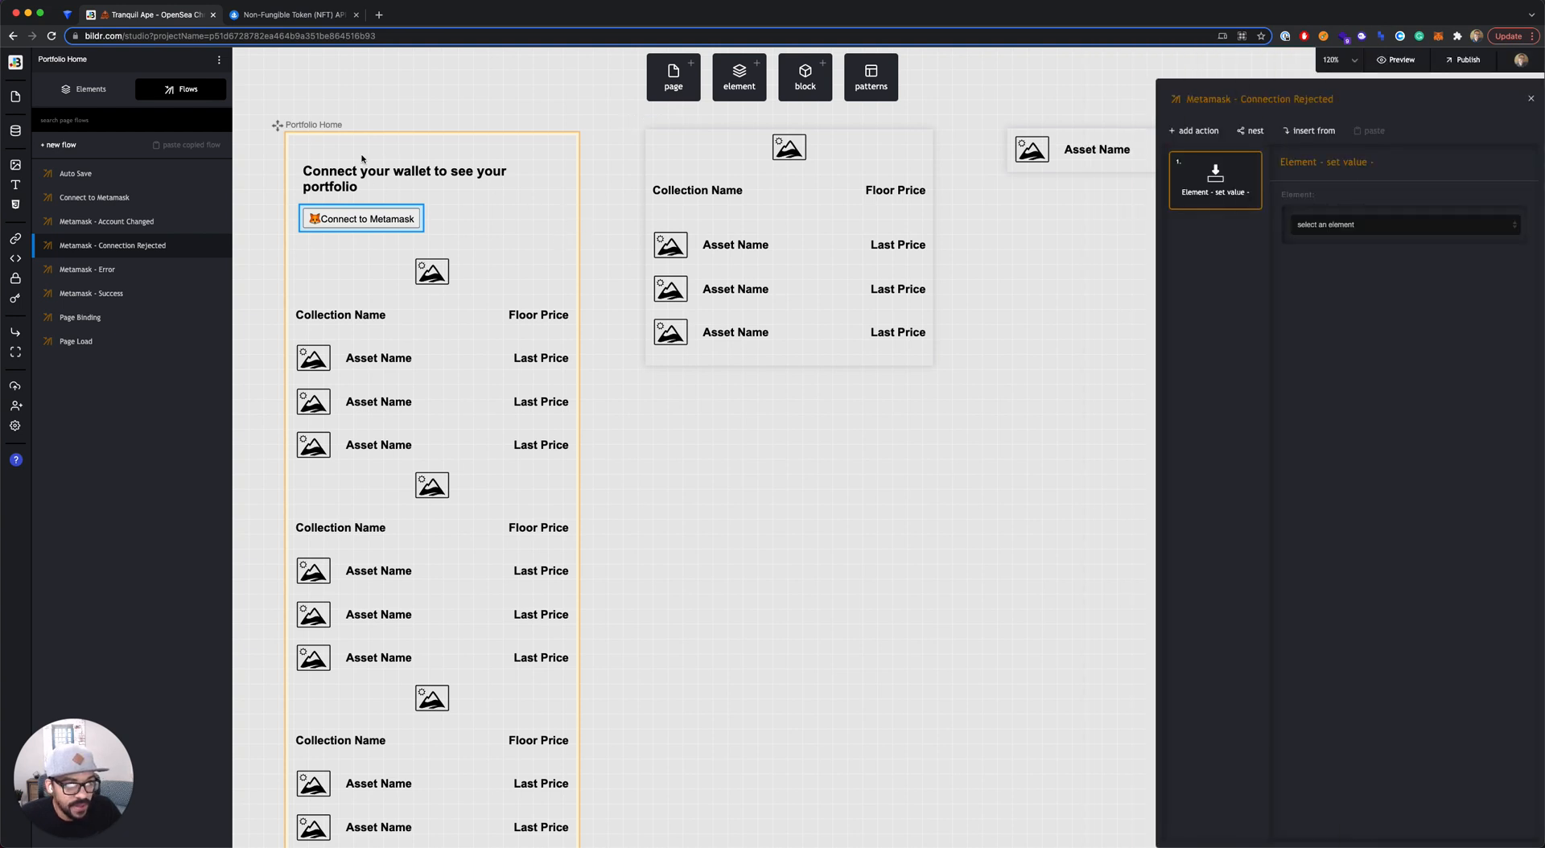
- Target the "Connect your wallet to see your portfolio" text element with the action and set its value to "🚫 Metamask connection rejected"
click(1319, 225)
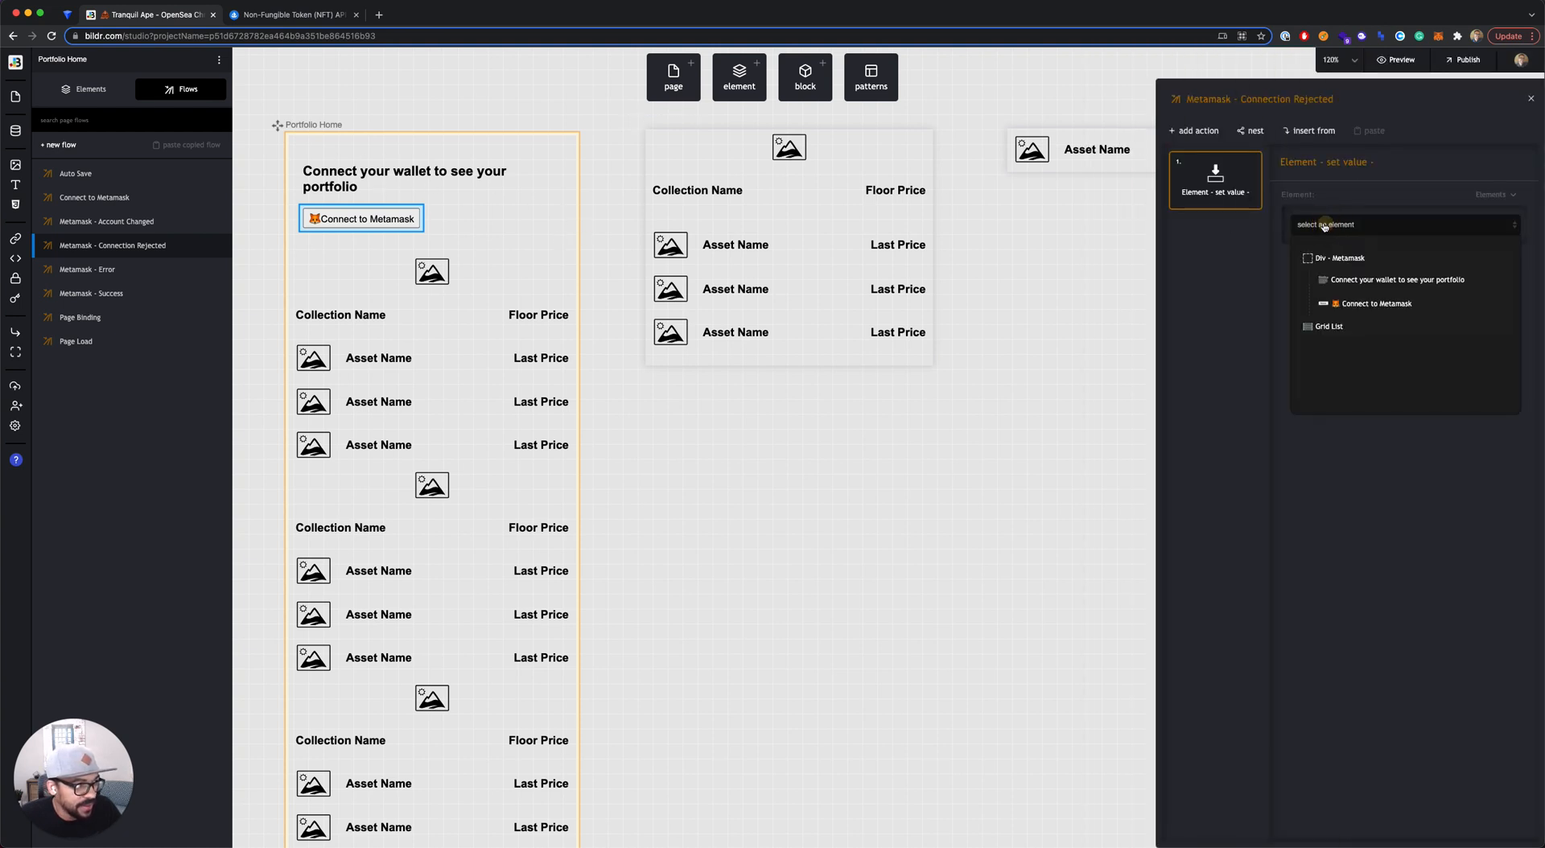
click(1365, 279)
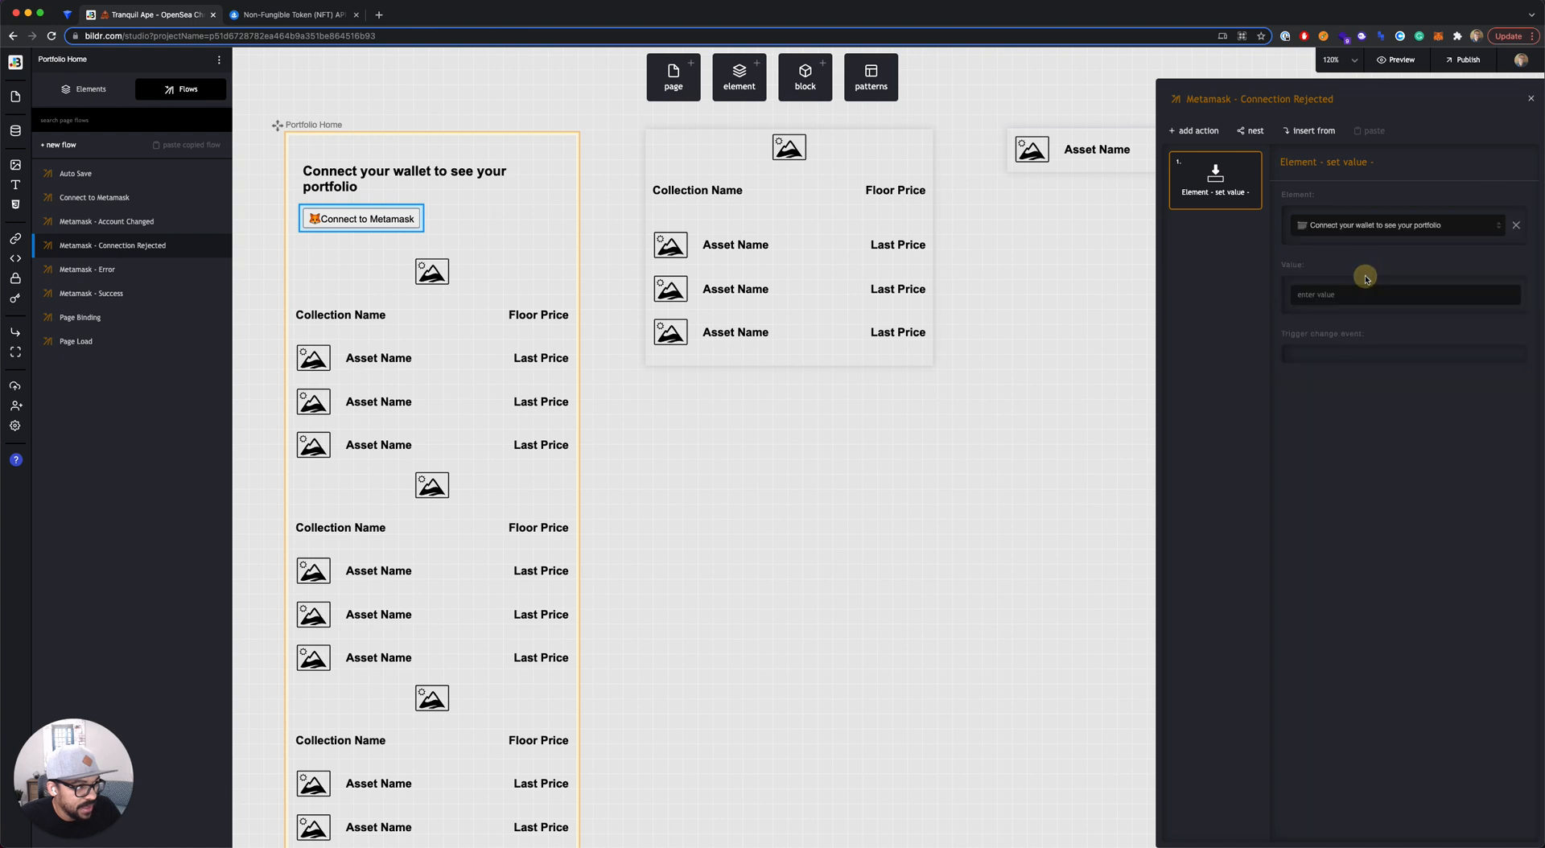
click(1363, 292)
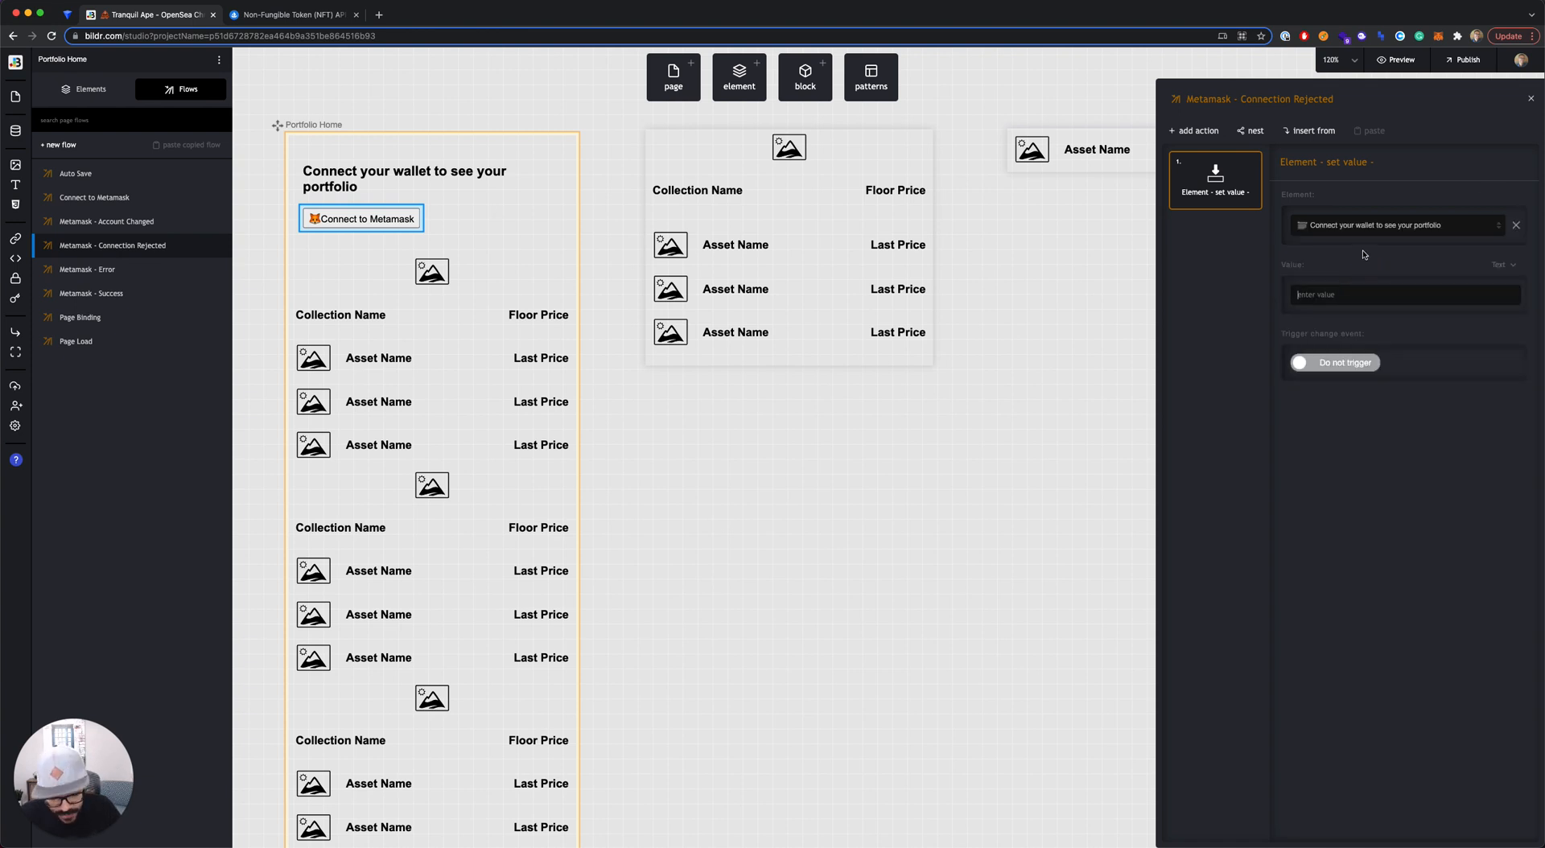
text(🚫 Metamask connection rejected)
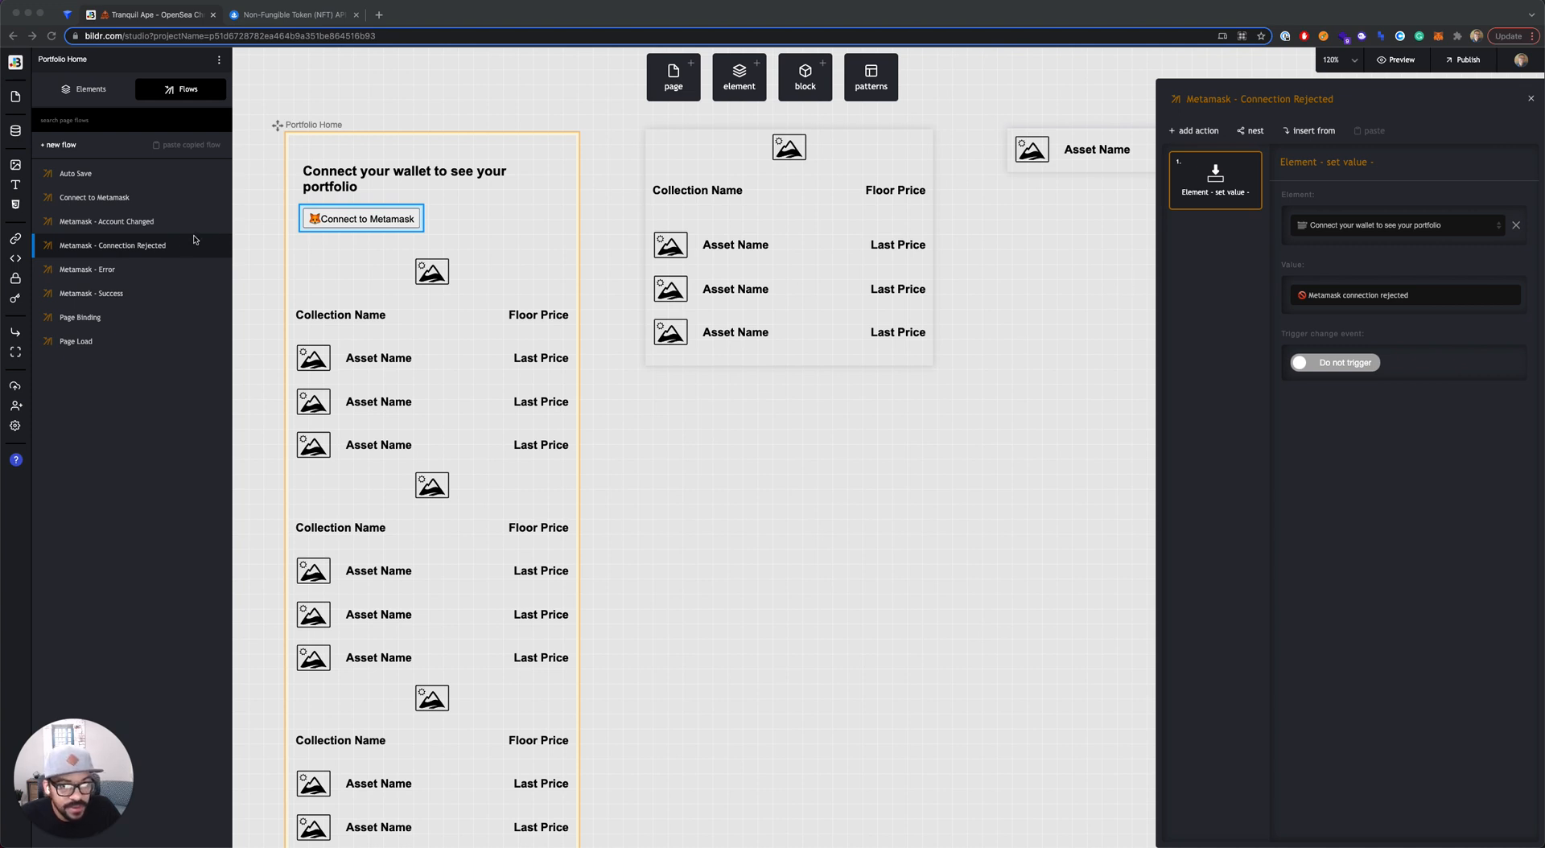
- Copy the set value action into the Metamask - Error flow and change its value to "⚠️ Error connecting to Metamask"
click(1247, 179)
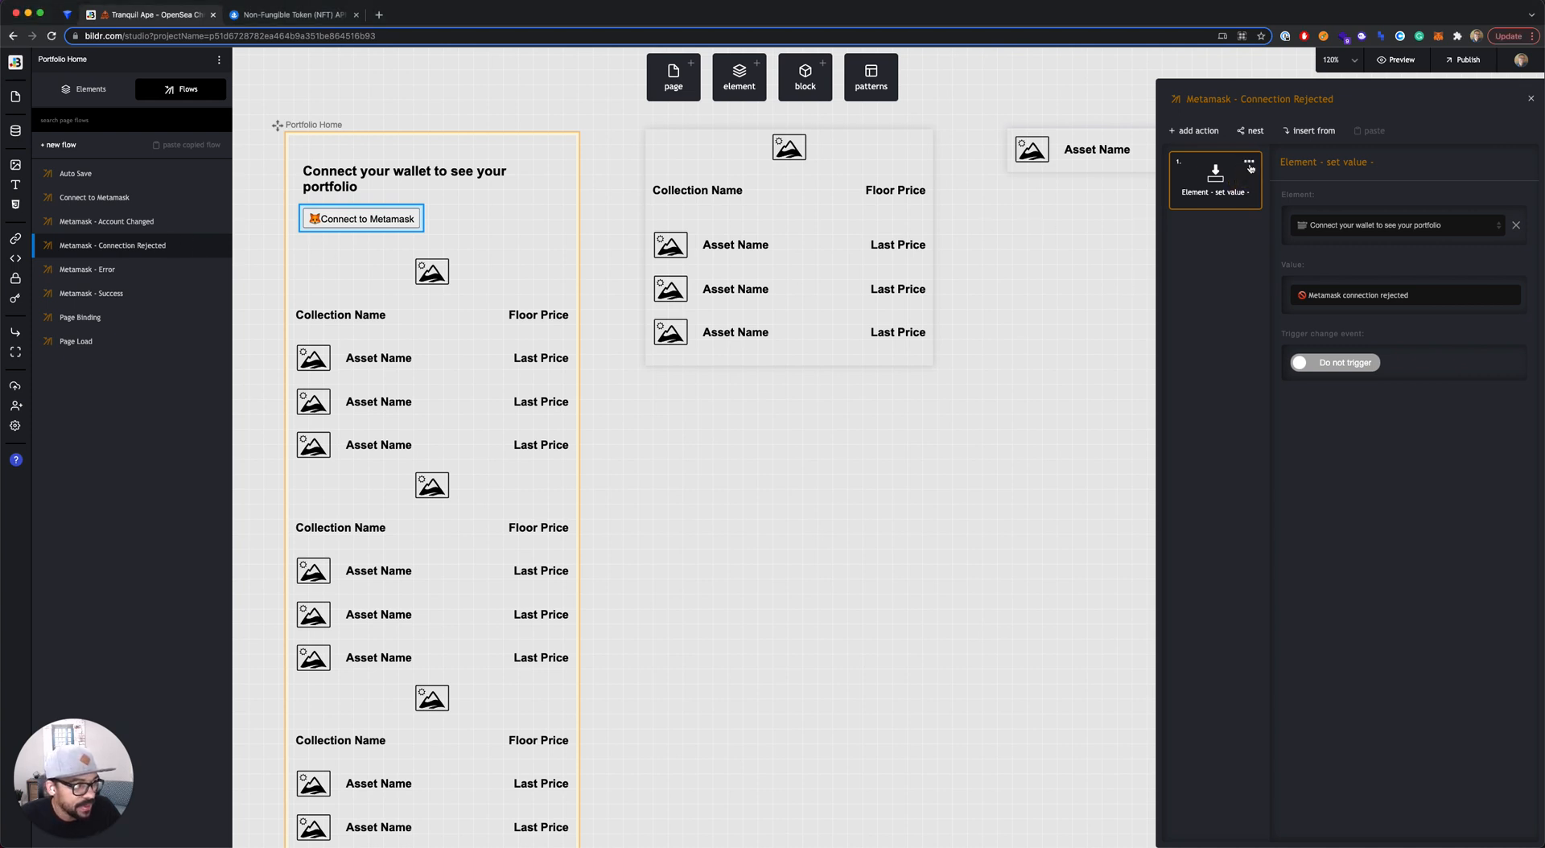
click(1248, 160)
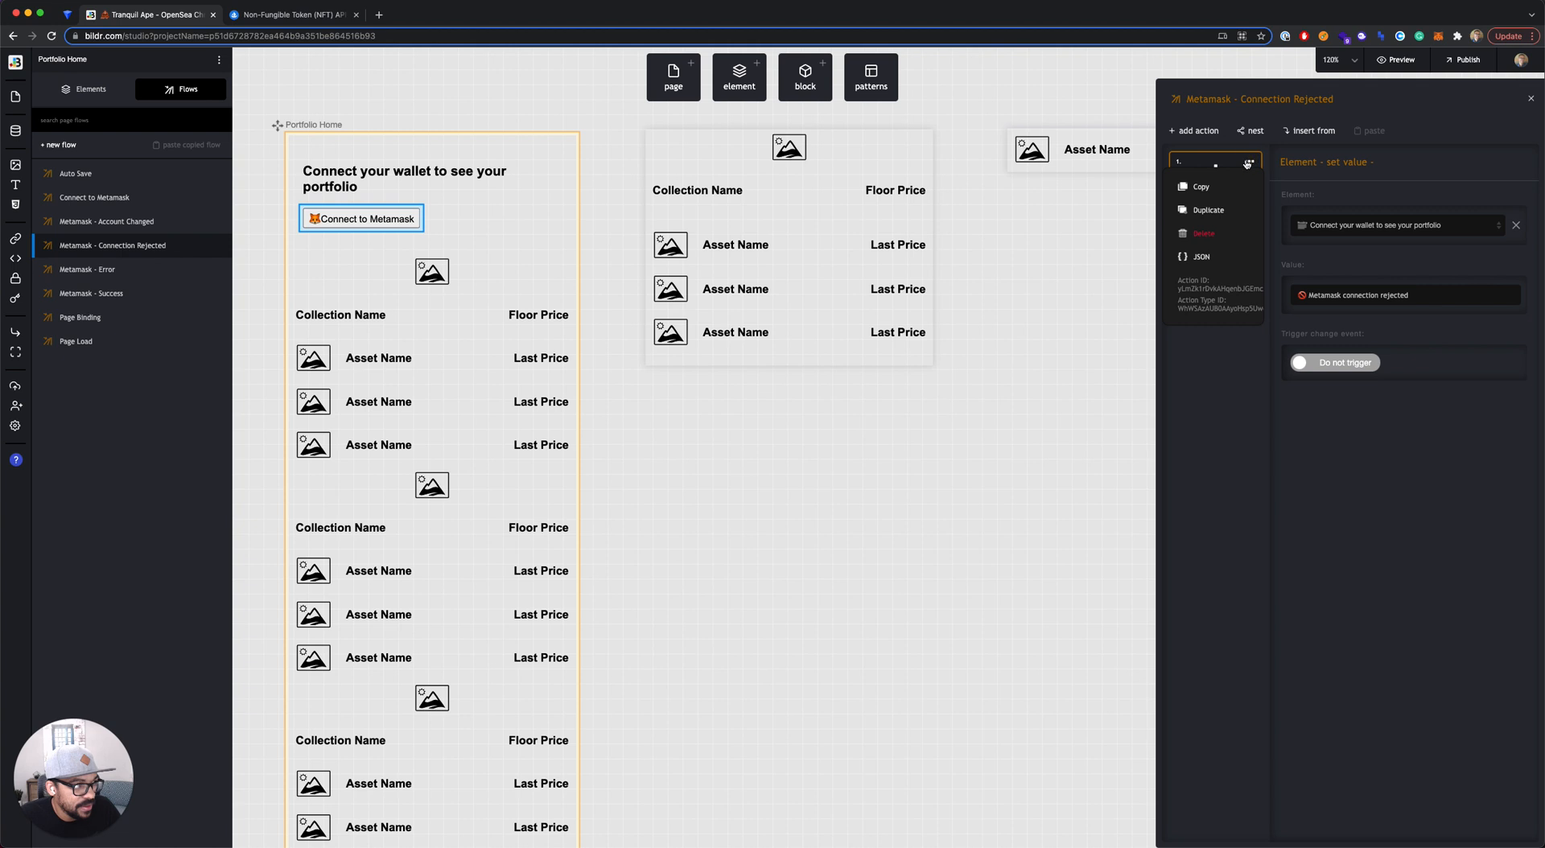
click(1209, 186)
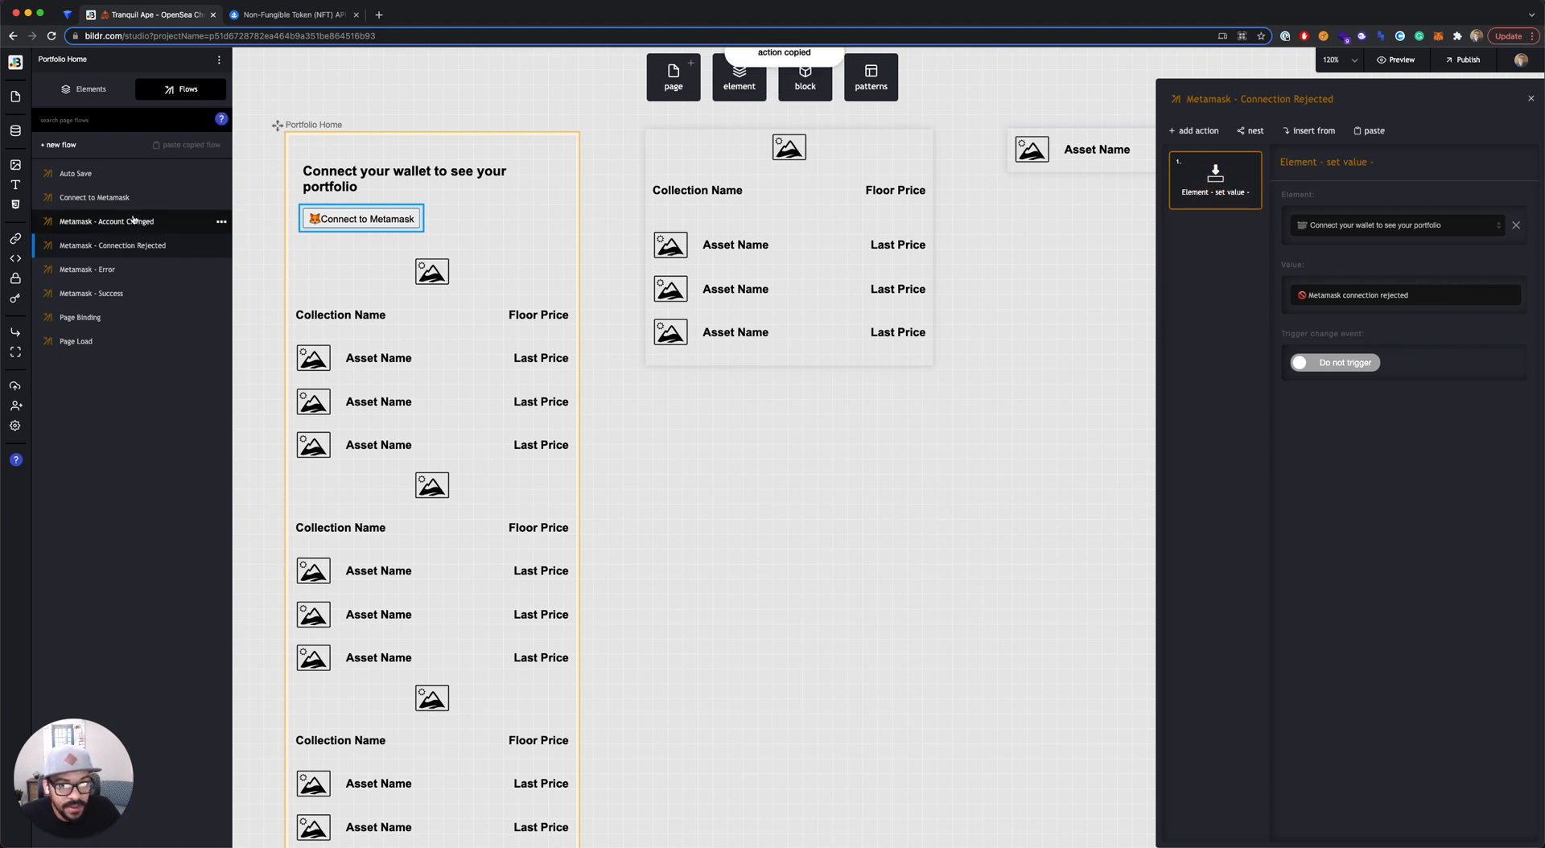
click(126, 274)
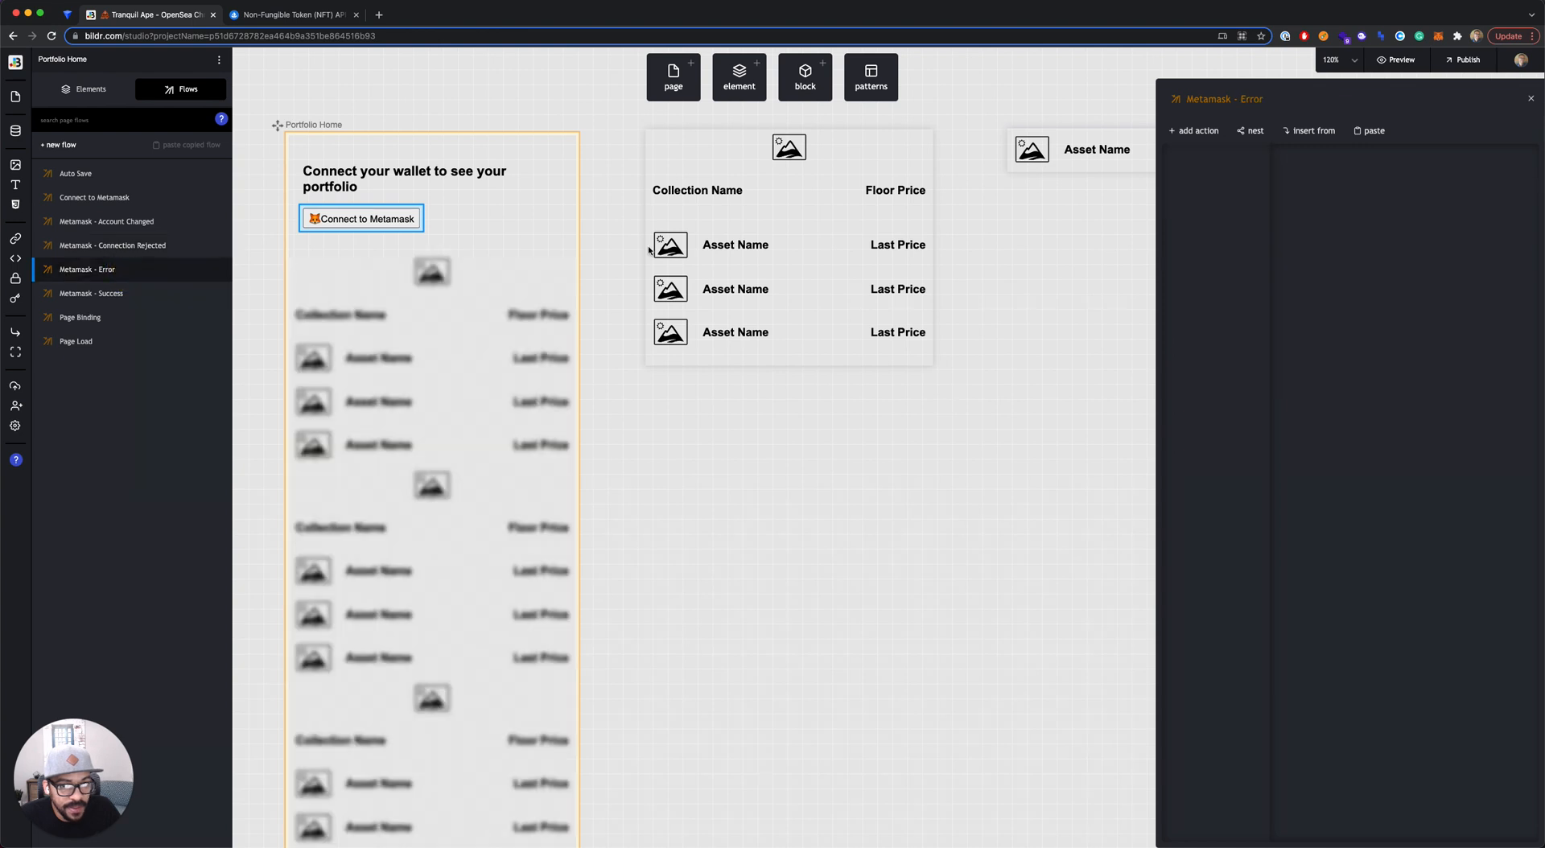
click(1366, 131)
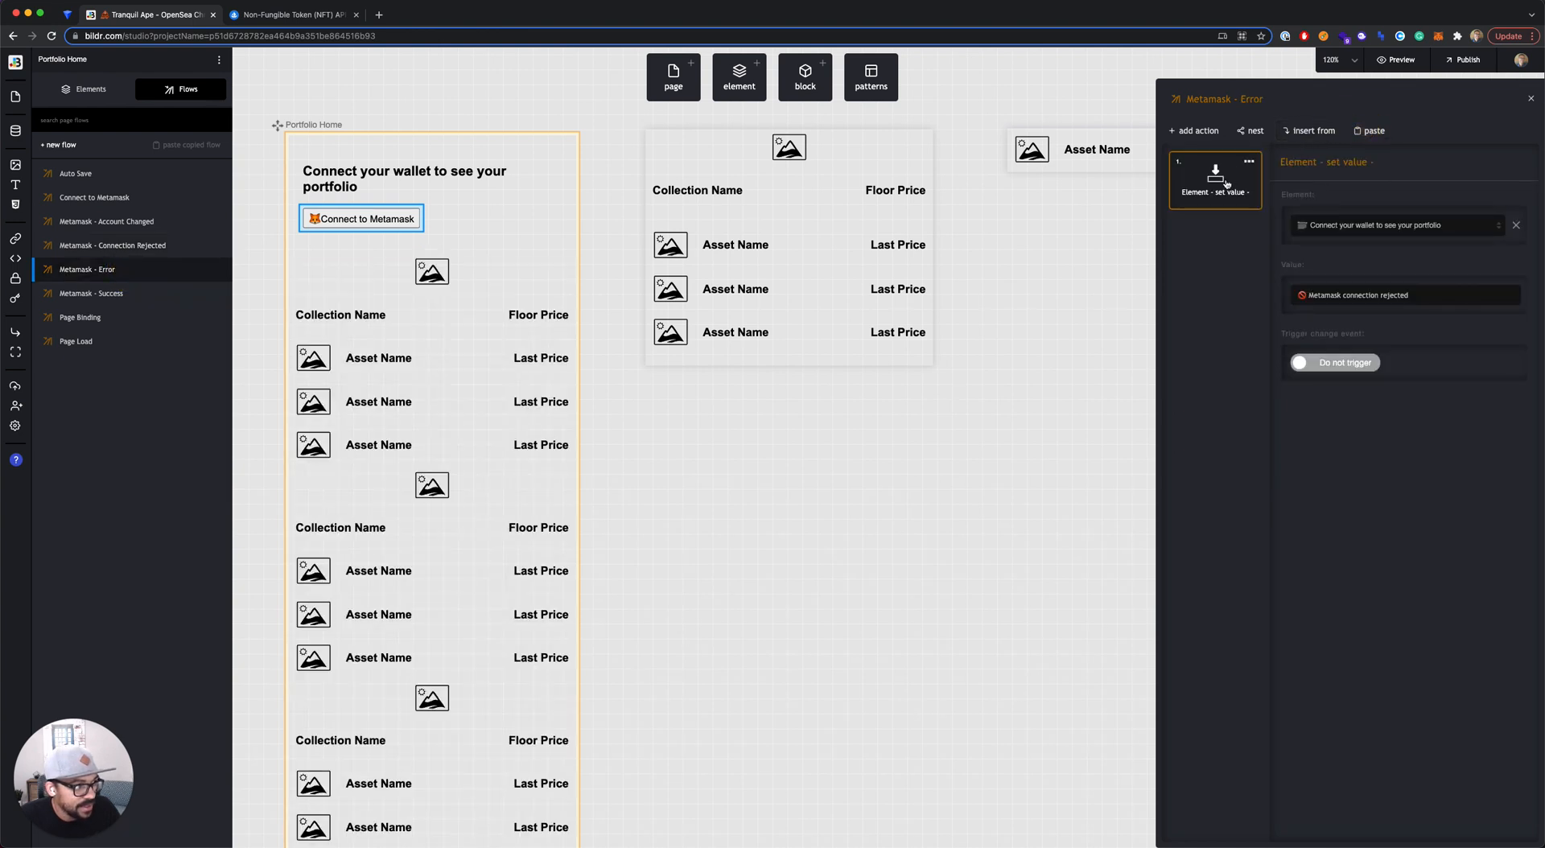
triple_click(1353, 295)
key(cmd+v)
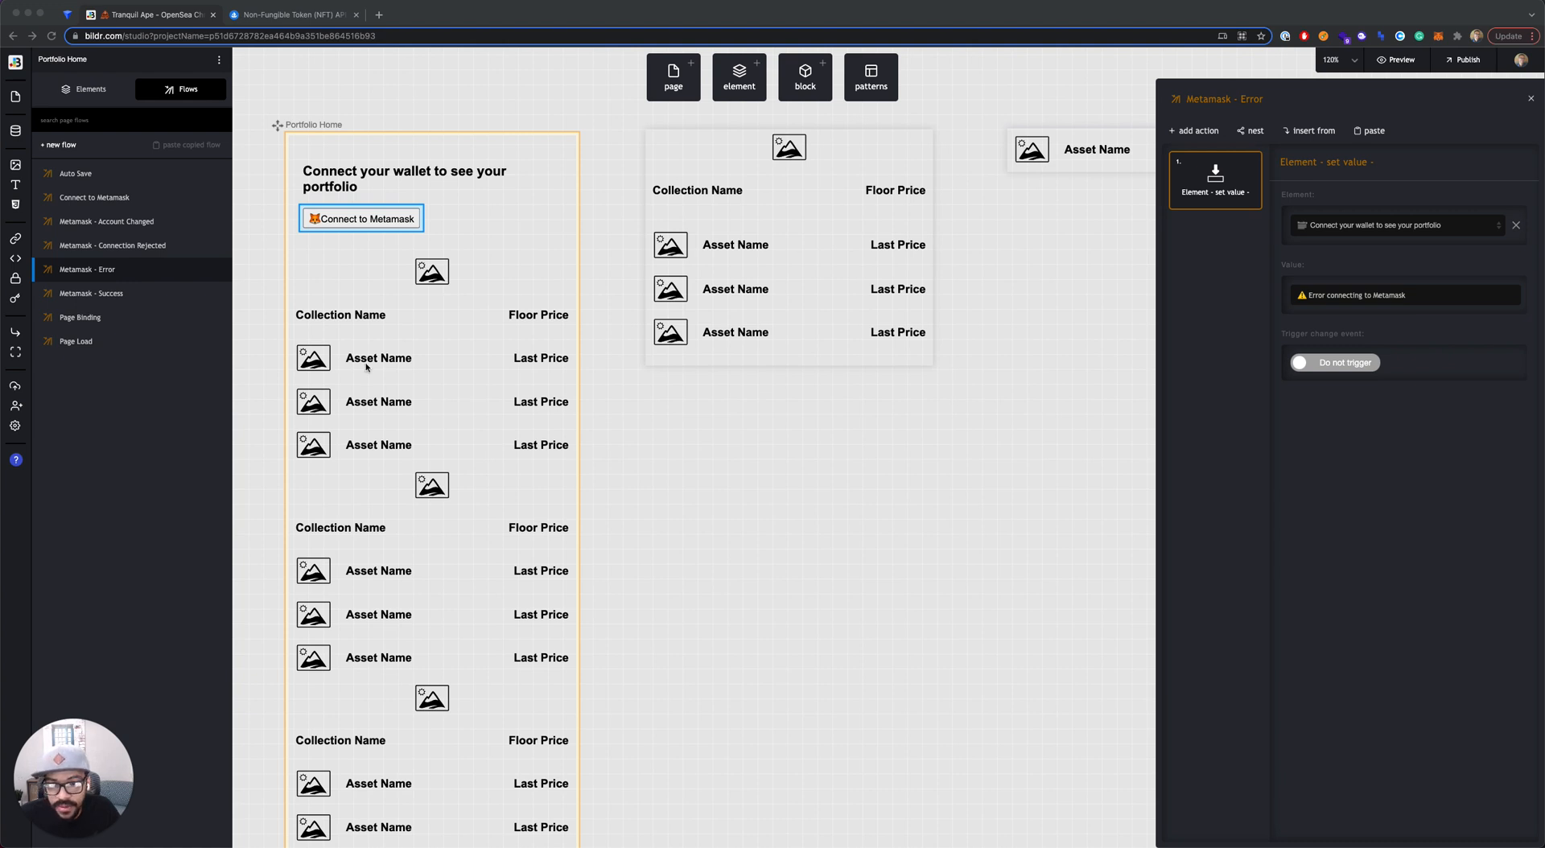
- Paste the copied set value action into the Metamask - Account Changed flow and change its value to "⚠️ Metamask account changed"
click(134, 222)
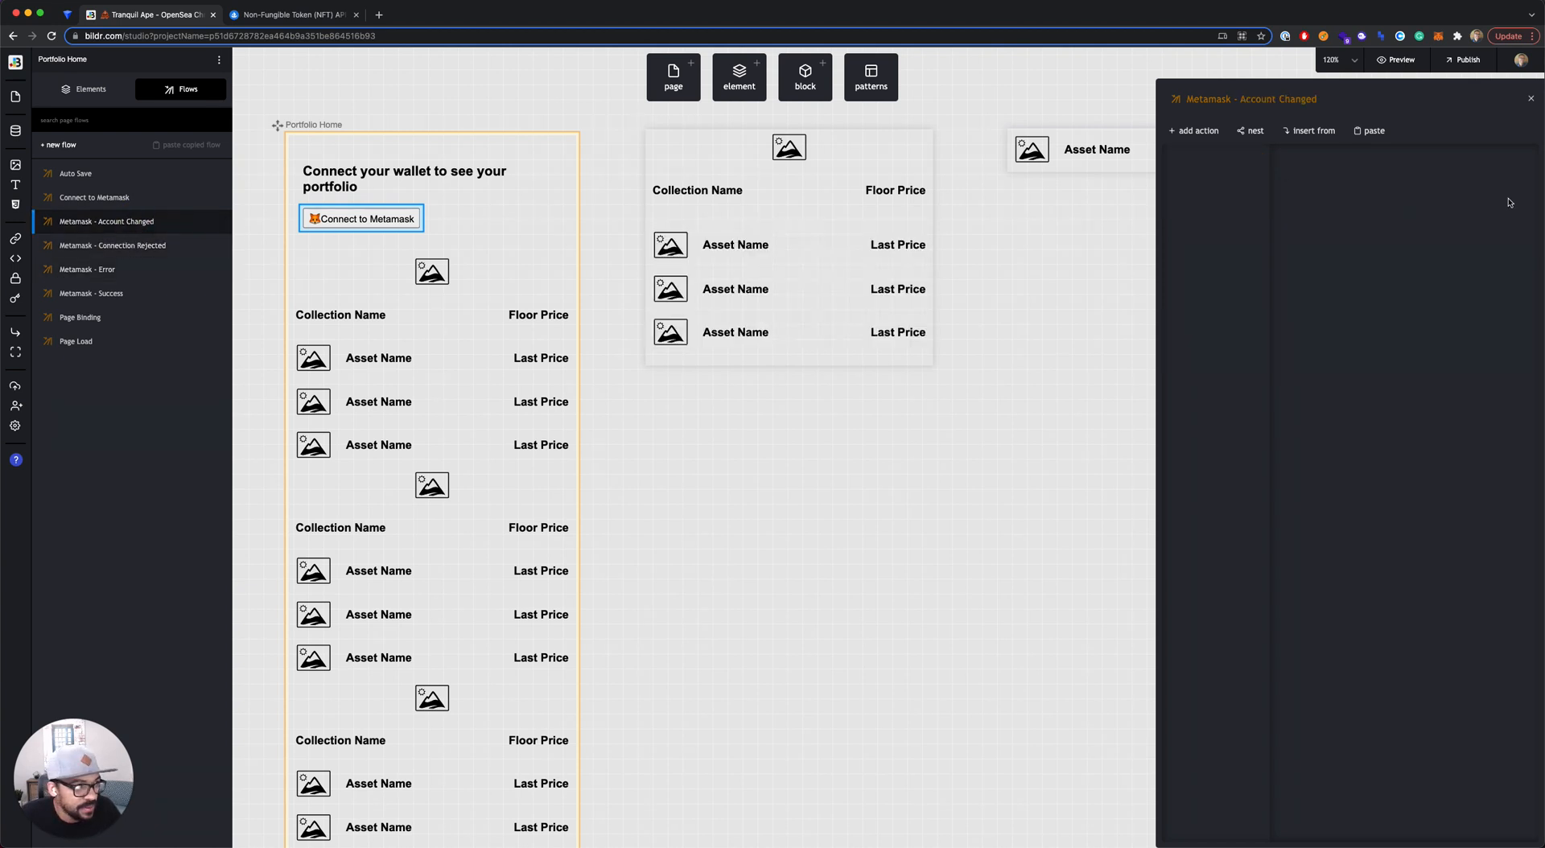
click(1361, 130)
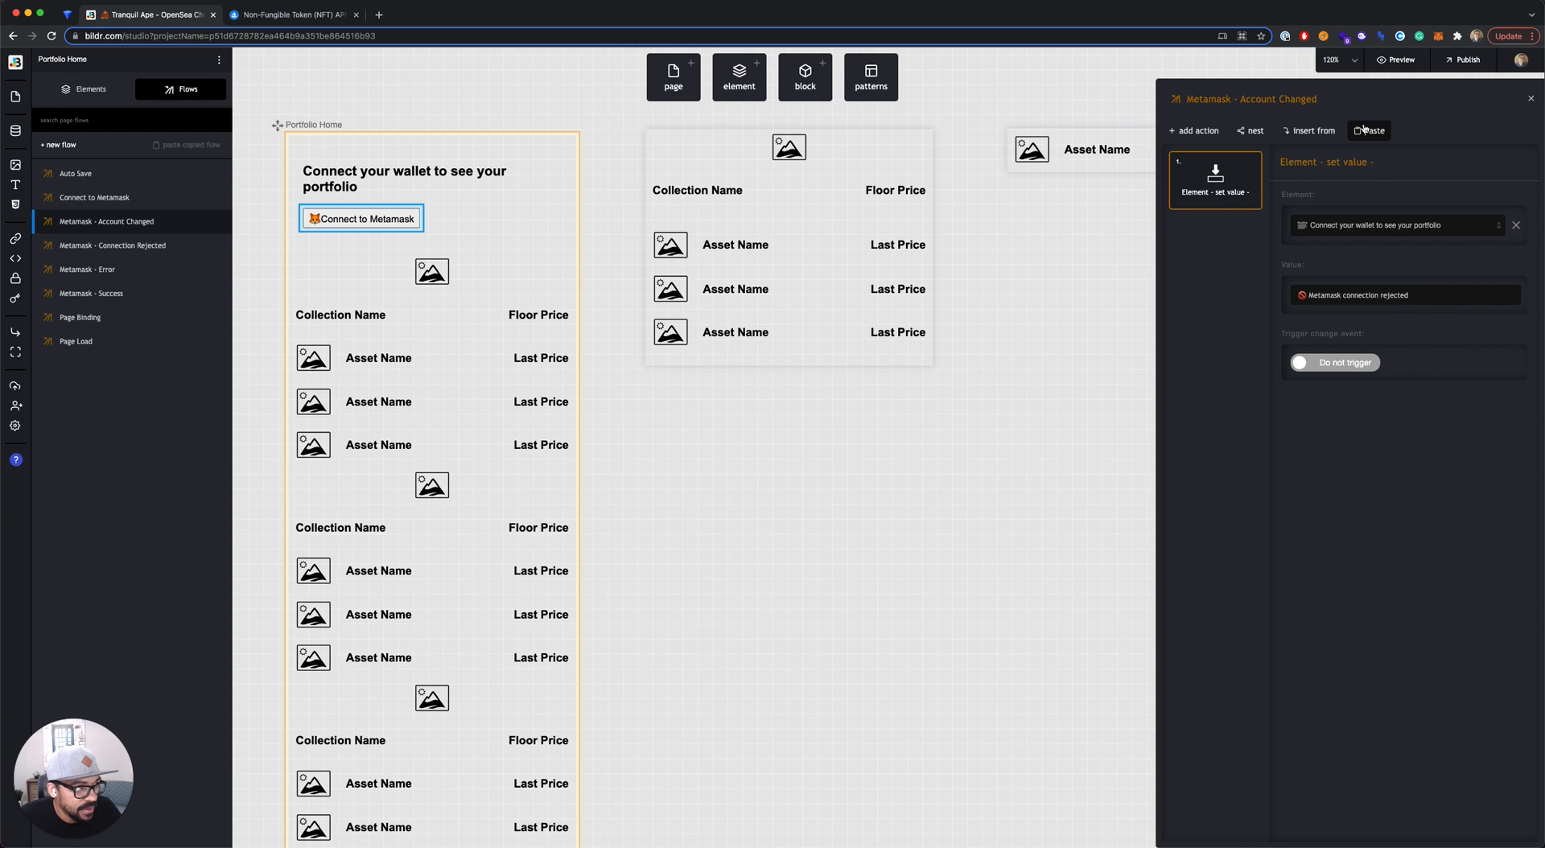
triple_click(1376, 294)
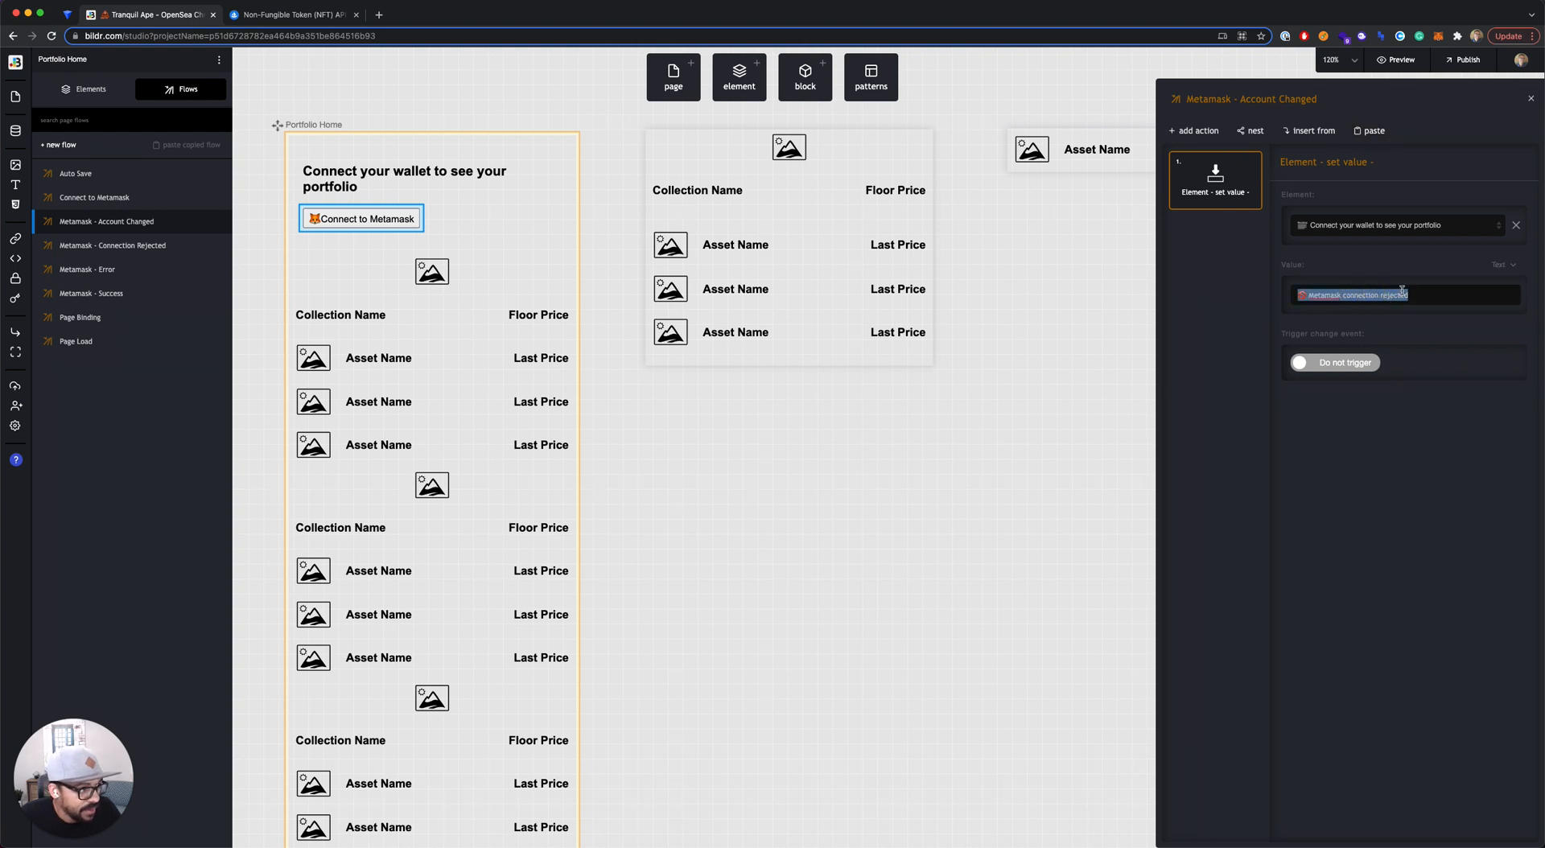
key(super+v)
drag(1311, 294, 1466, 304)
key(BackSpace)
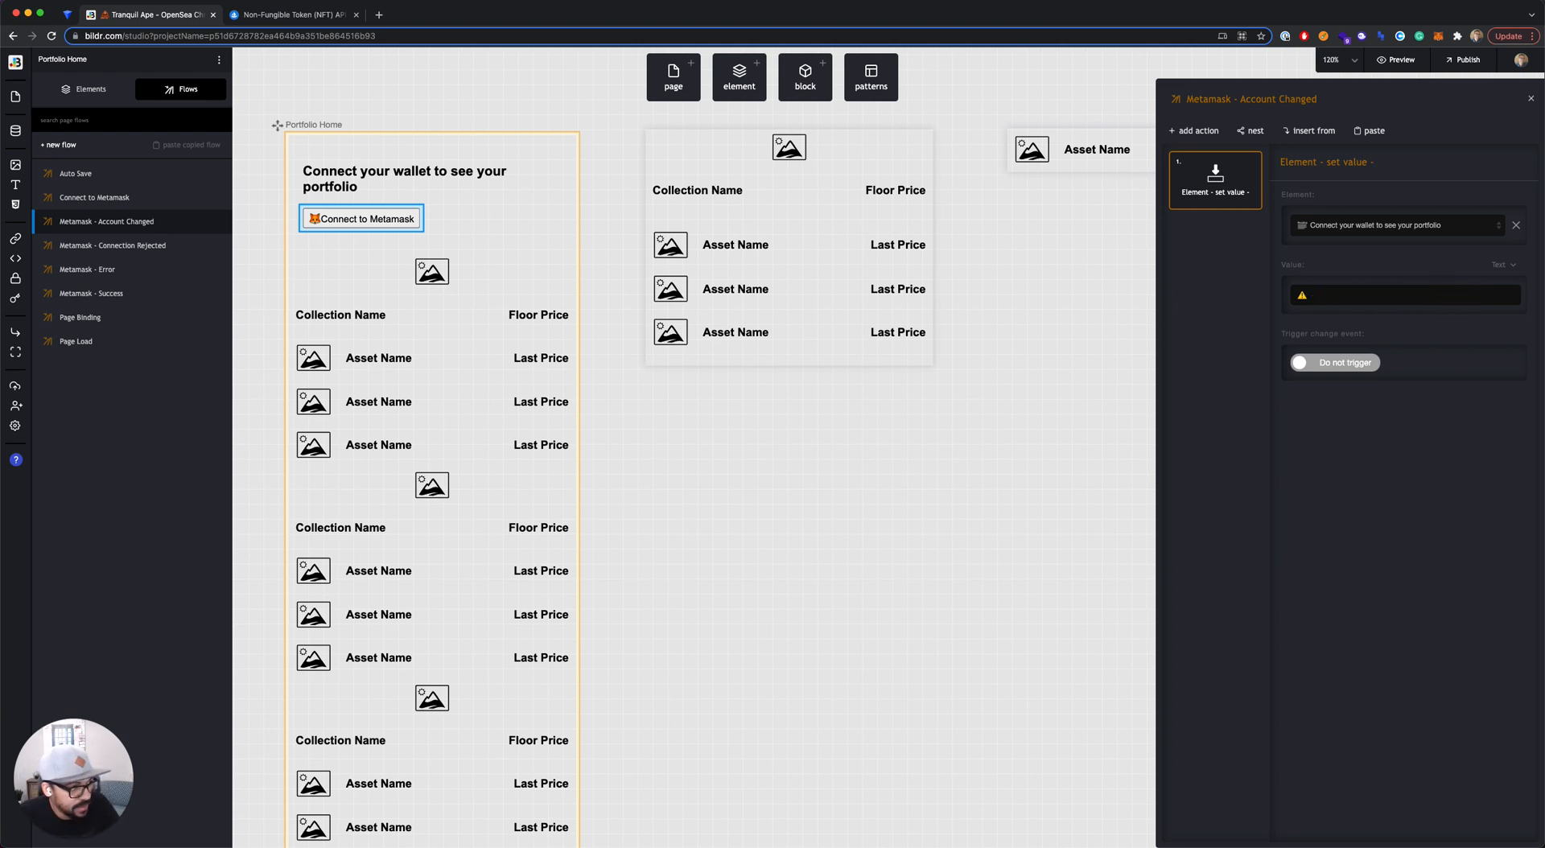
text(Metam)
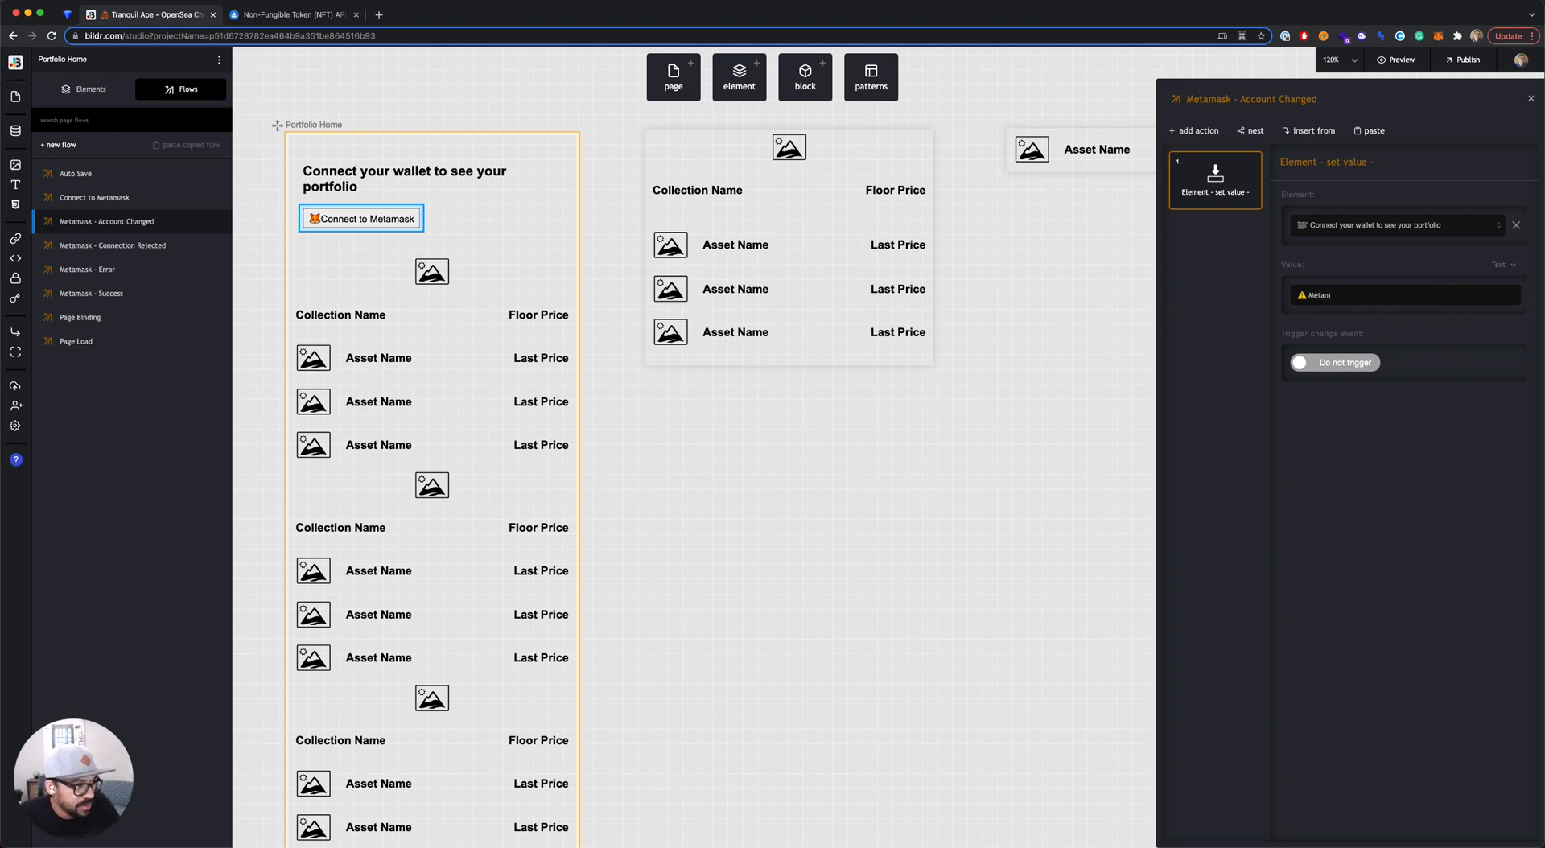
text(ask account chang)
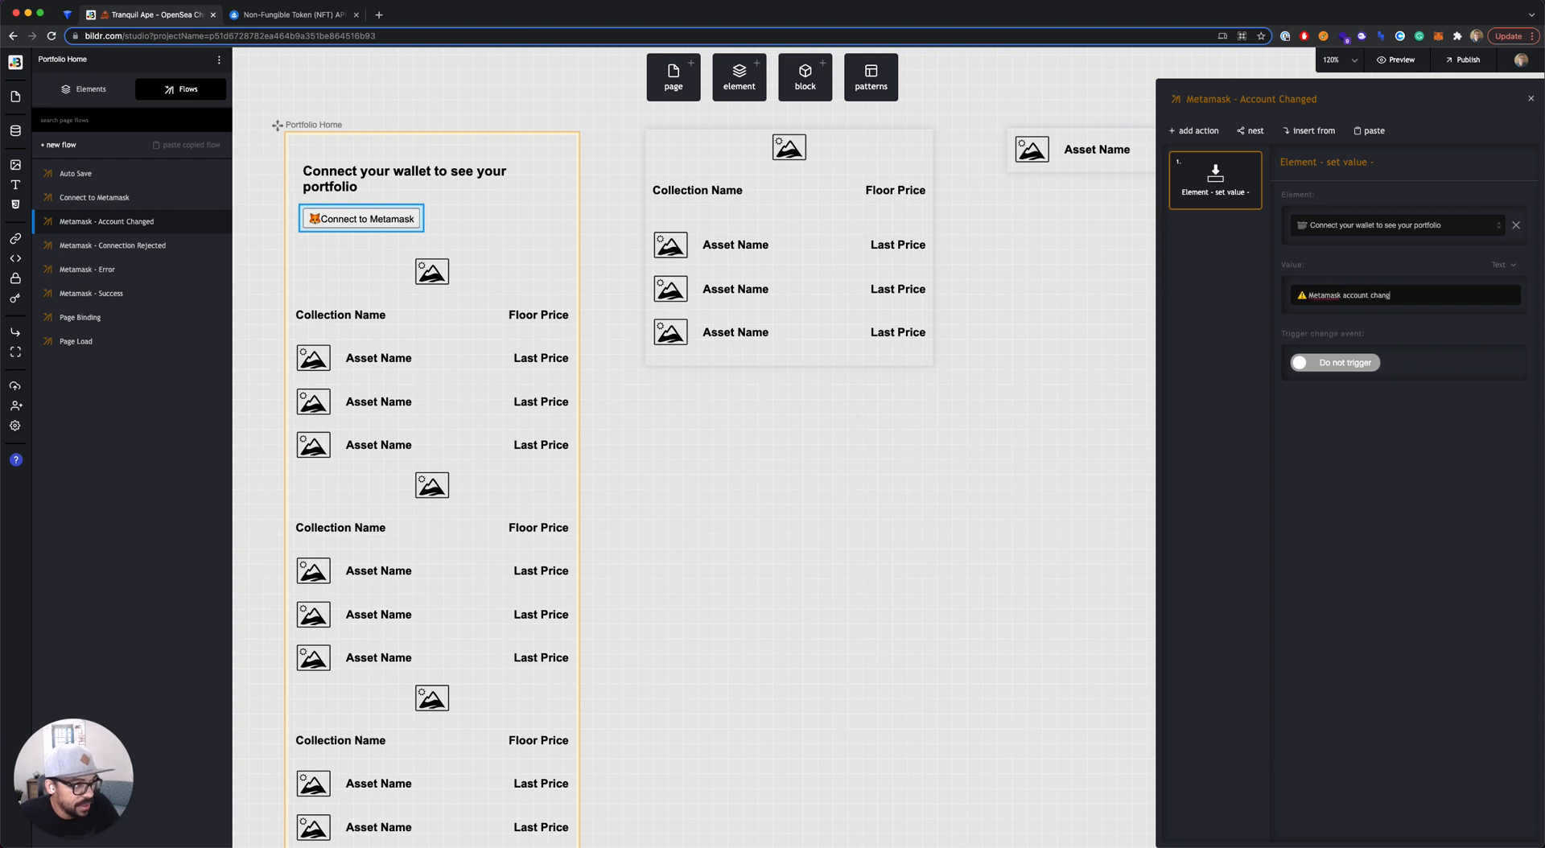
text(ed)
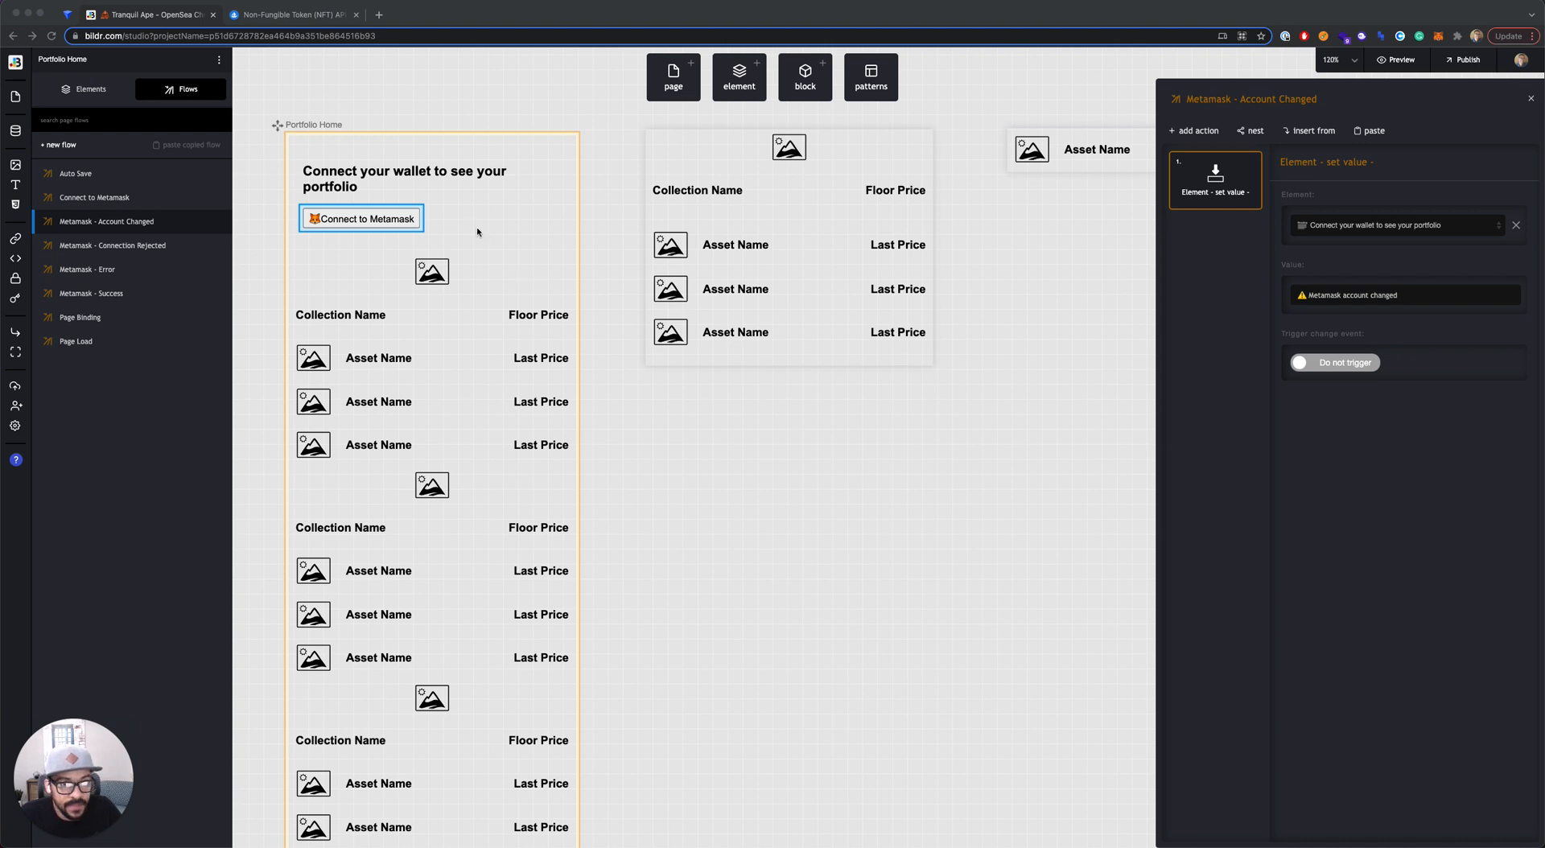
- Paste the copied set value action into the Metamask - Success flow and change its value to "🎉 Signing in..."
key(super+Tab)
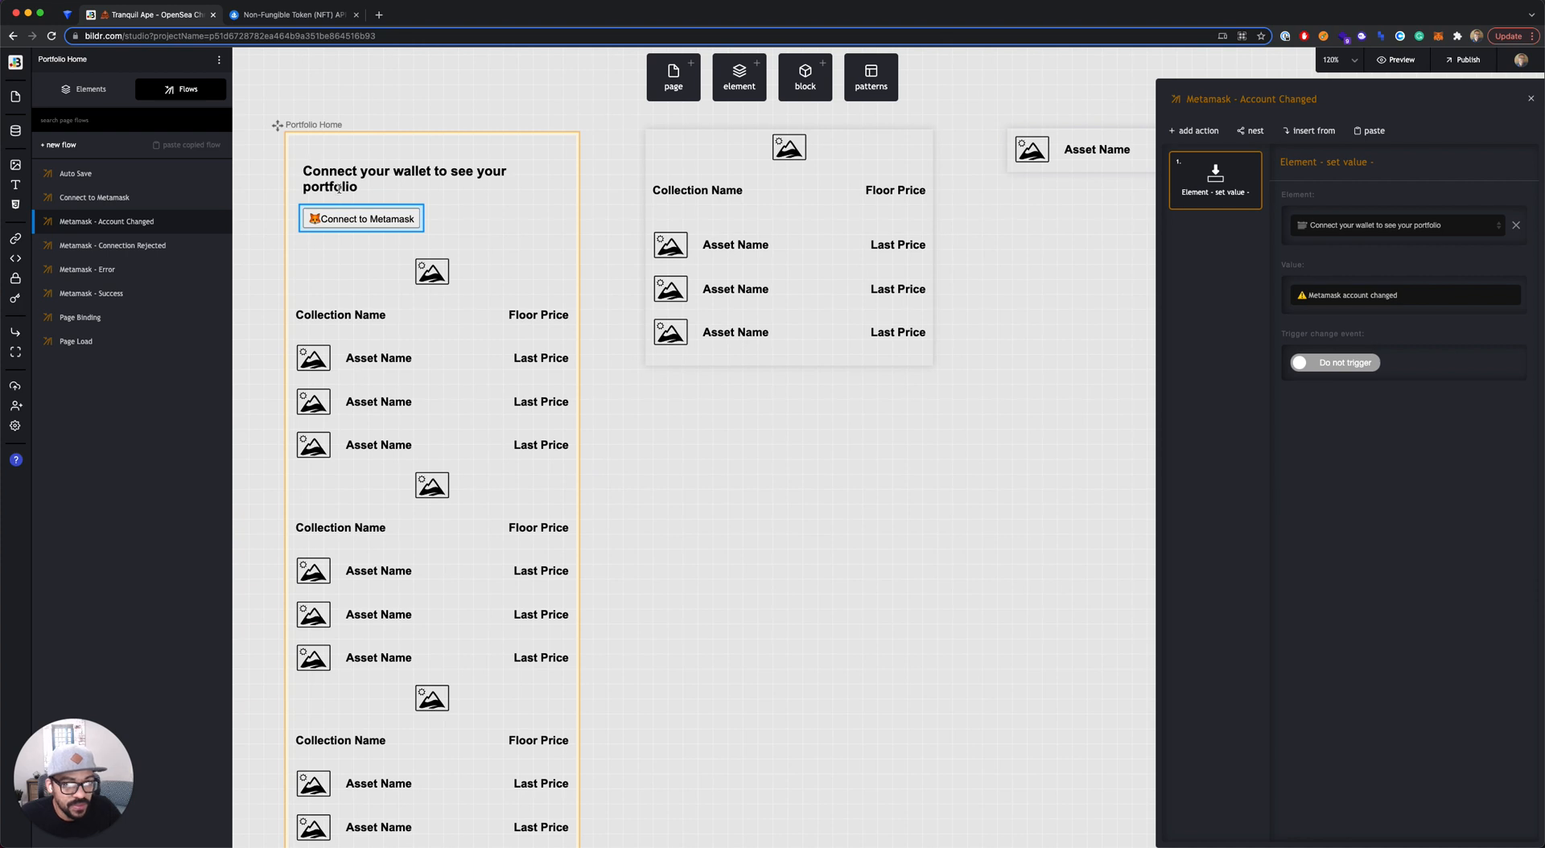
click(129, 294)
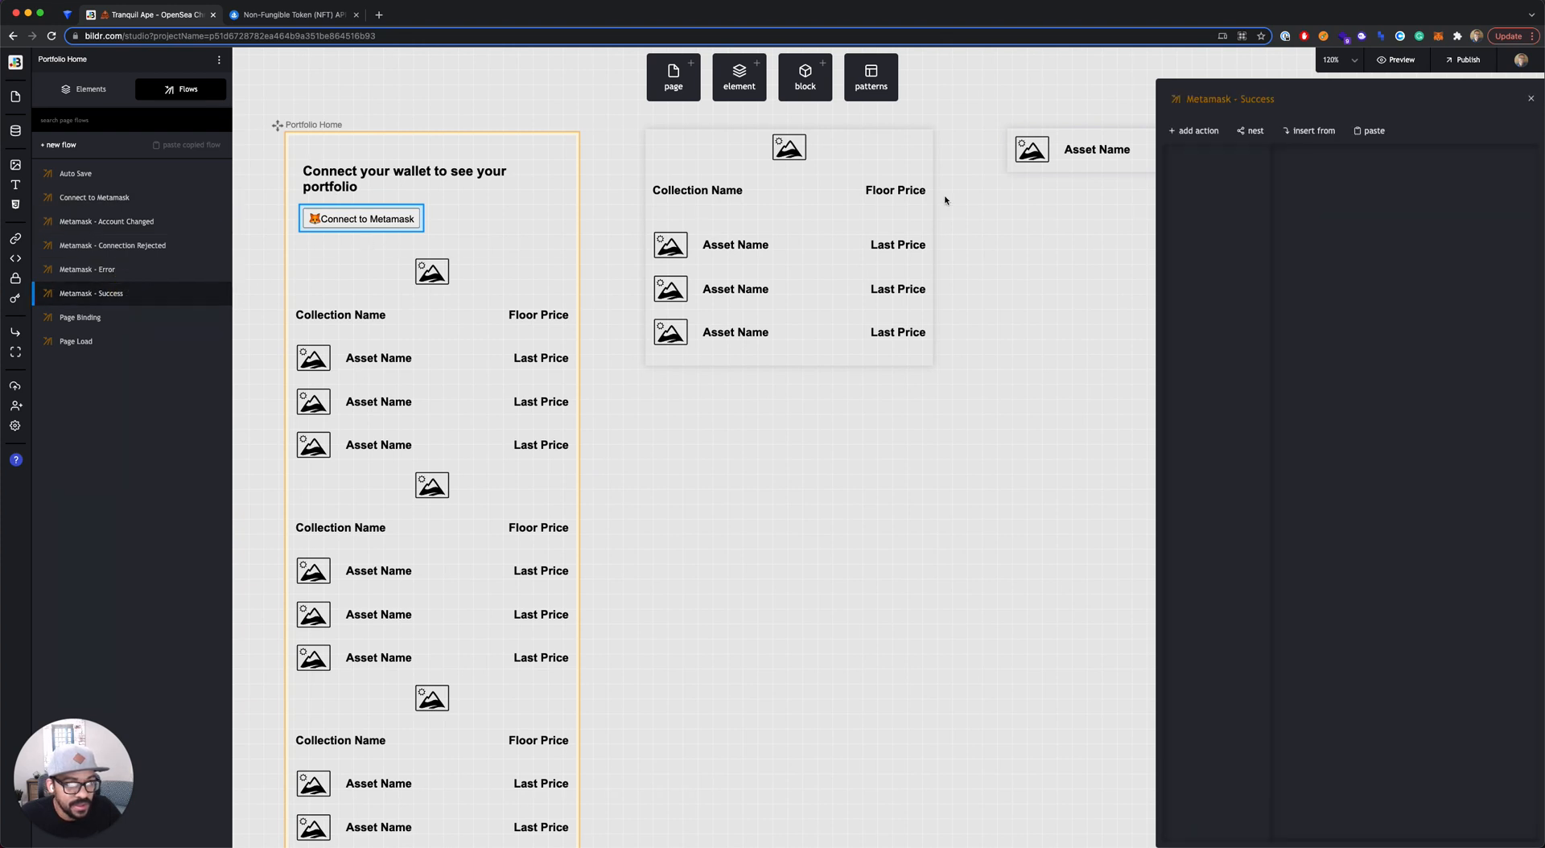
click(1366, 132)
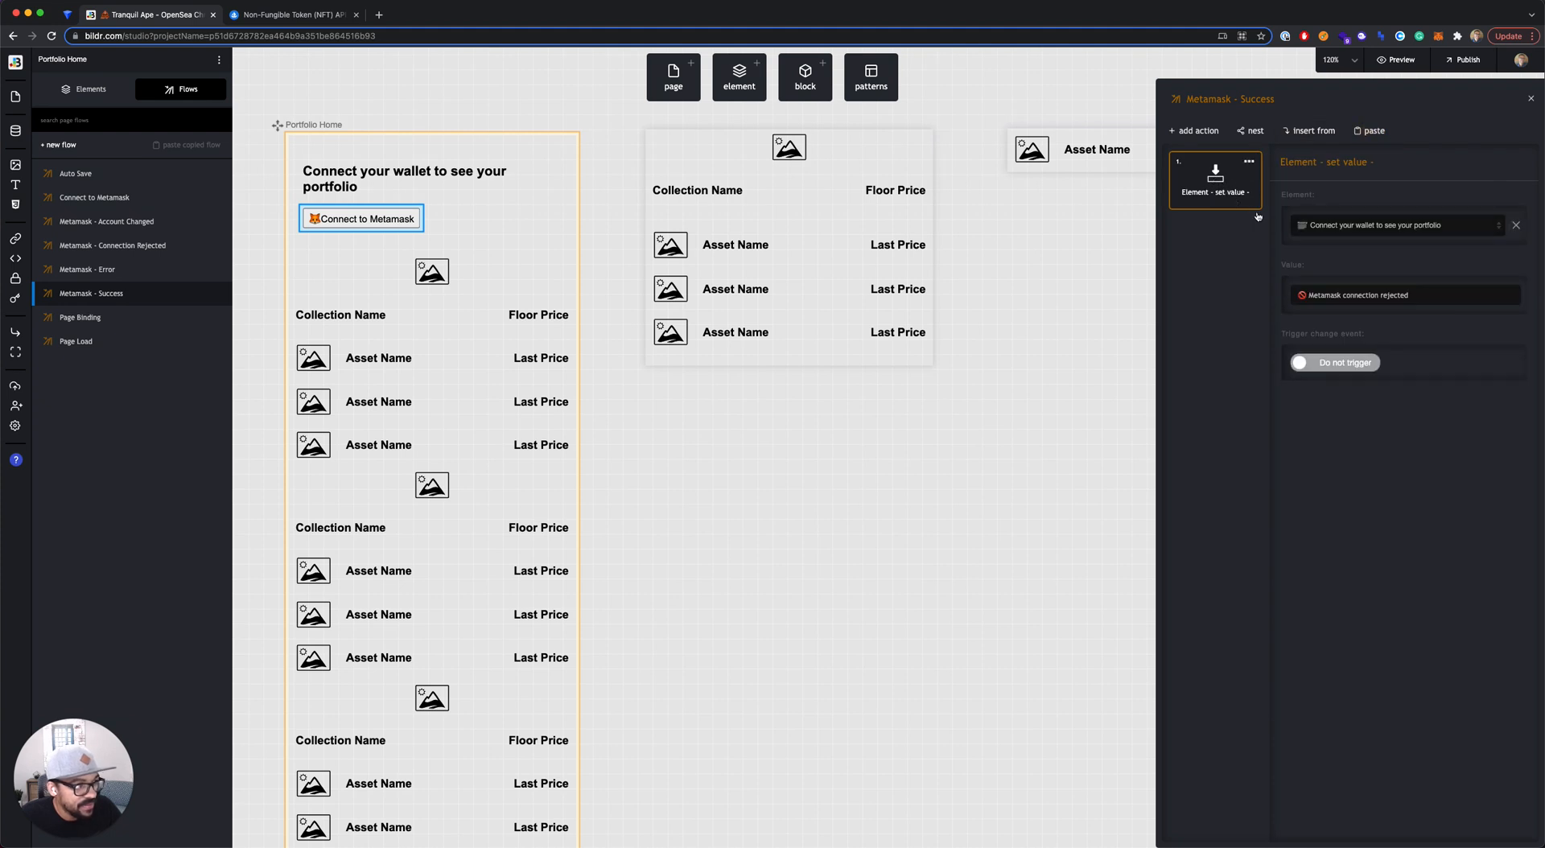
double_click(1323, 296)
key(ctrl+a)
key(ctrl+v)
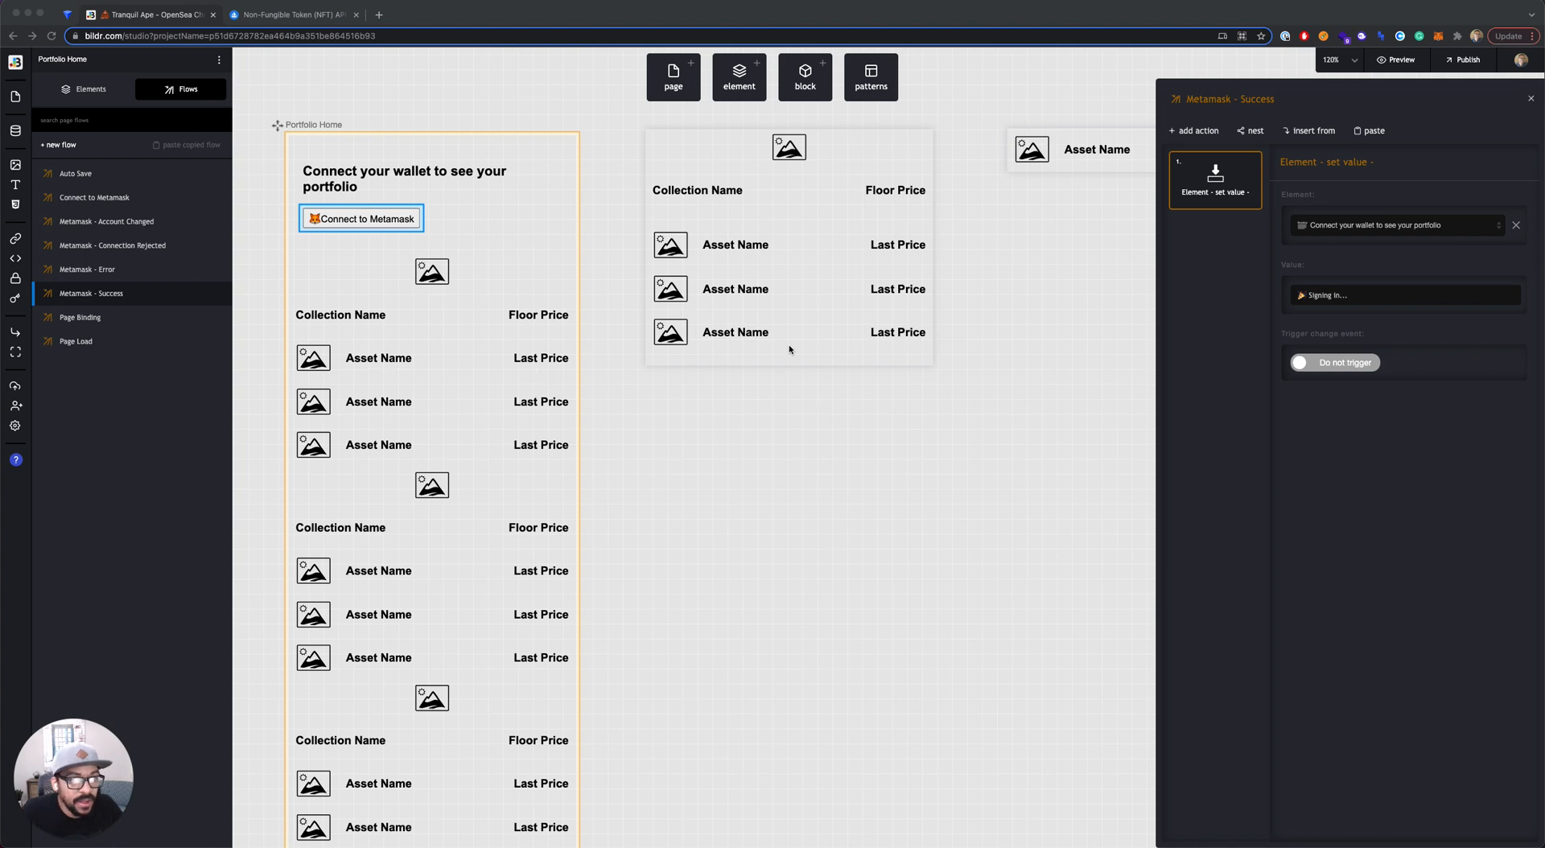
- Add a second "Element - set value" action to the Metamask - Success flow, targeting the "🦊 Connect to Metamask" button
click(1205, 133)
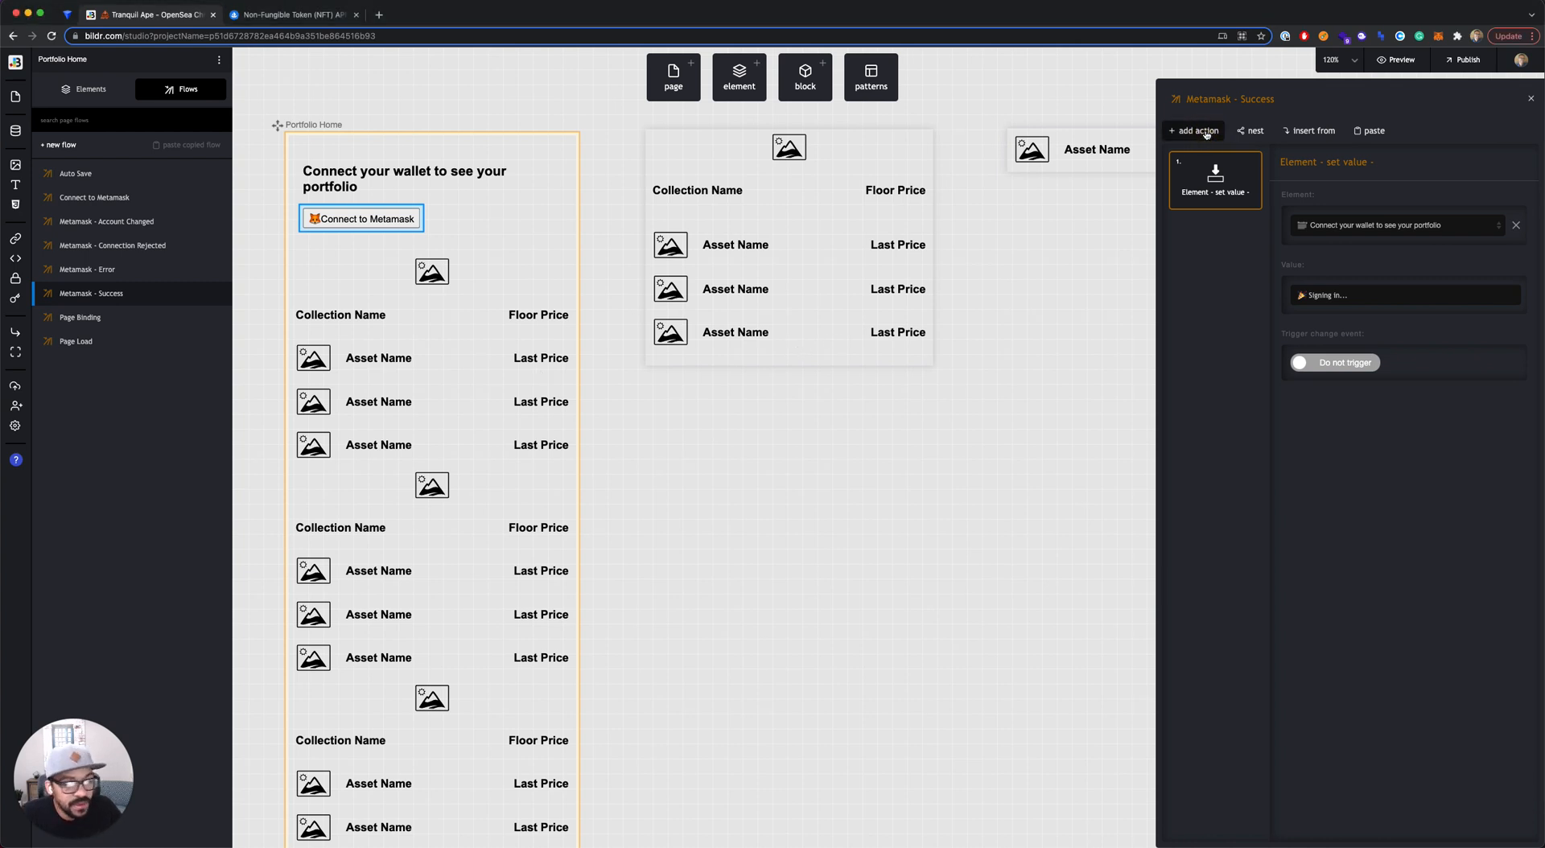
click(1206, 132)
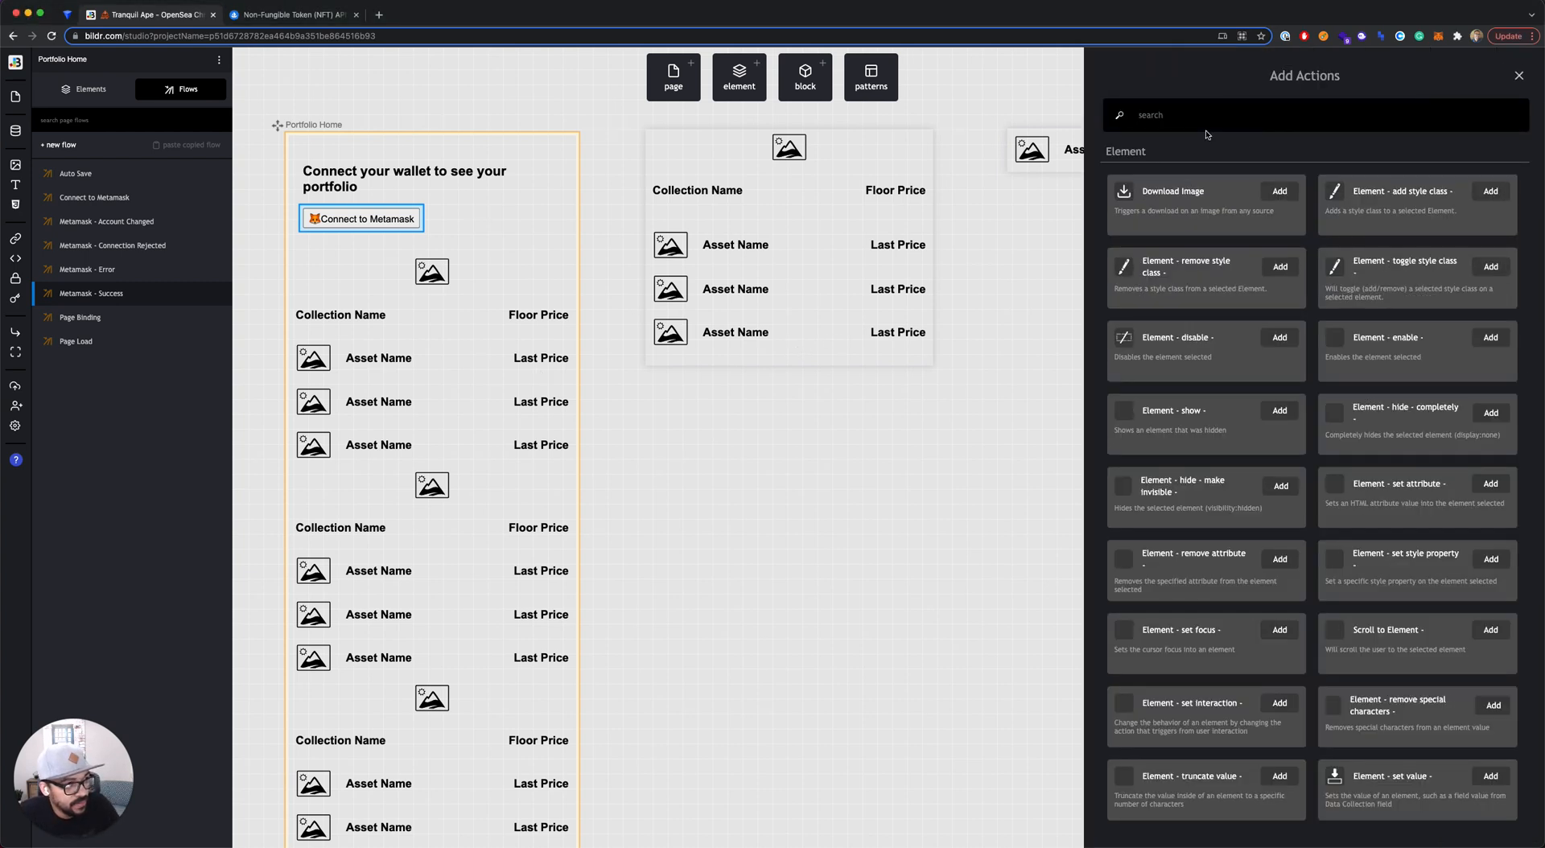
text(set value)
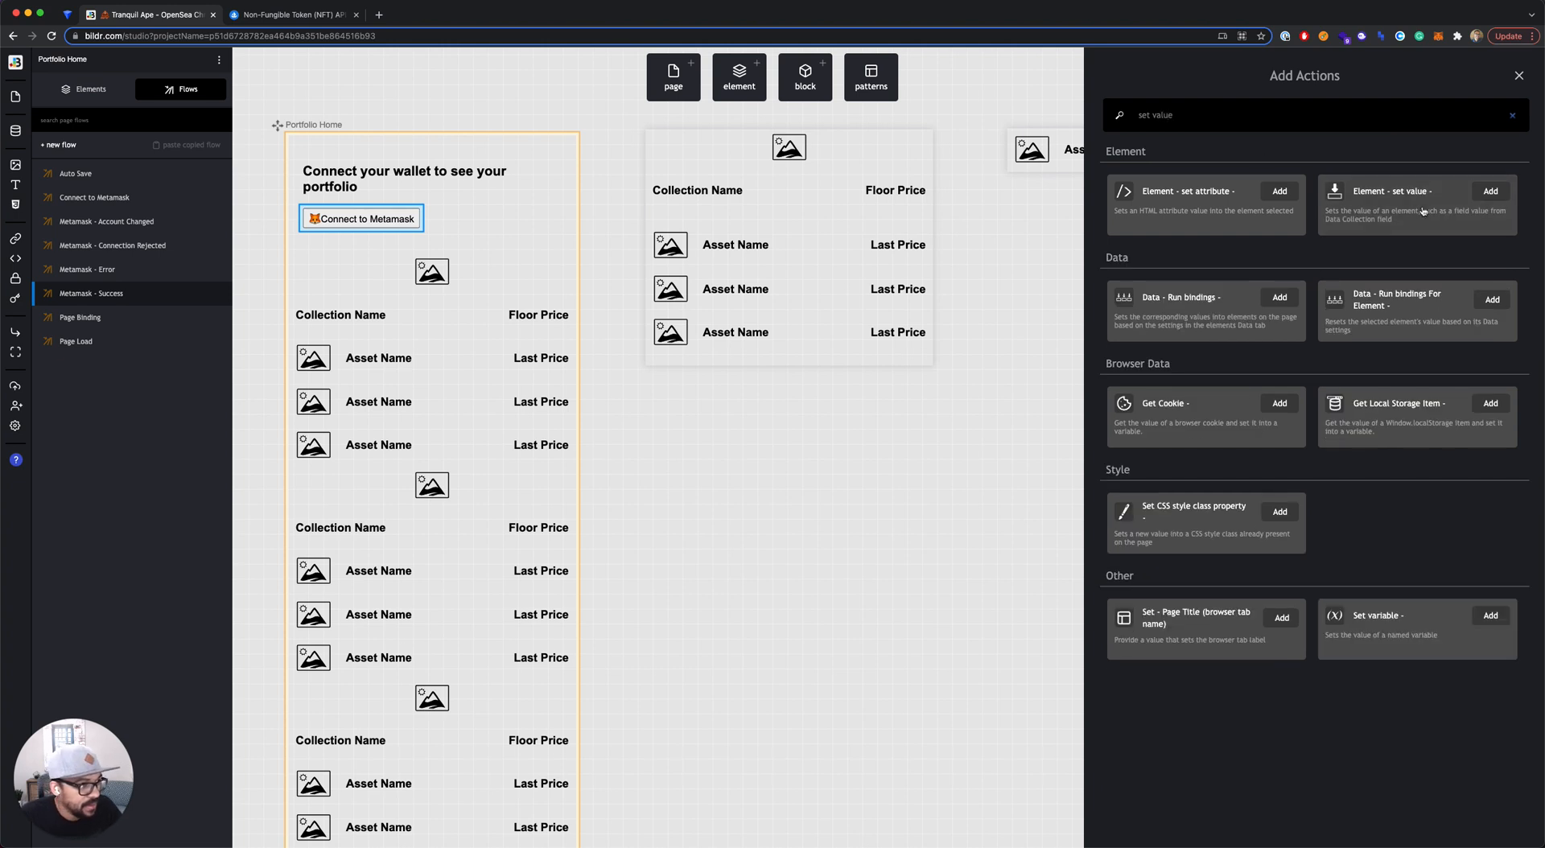
click(1421, 208)
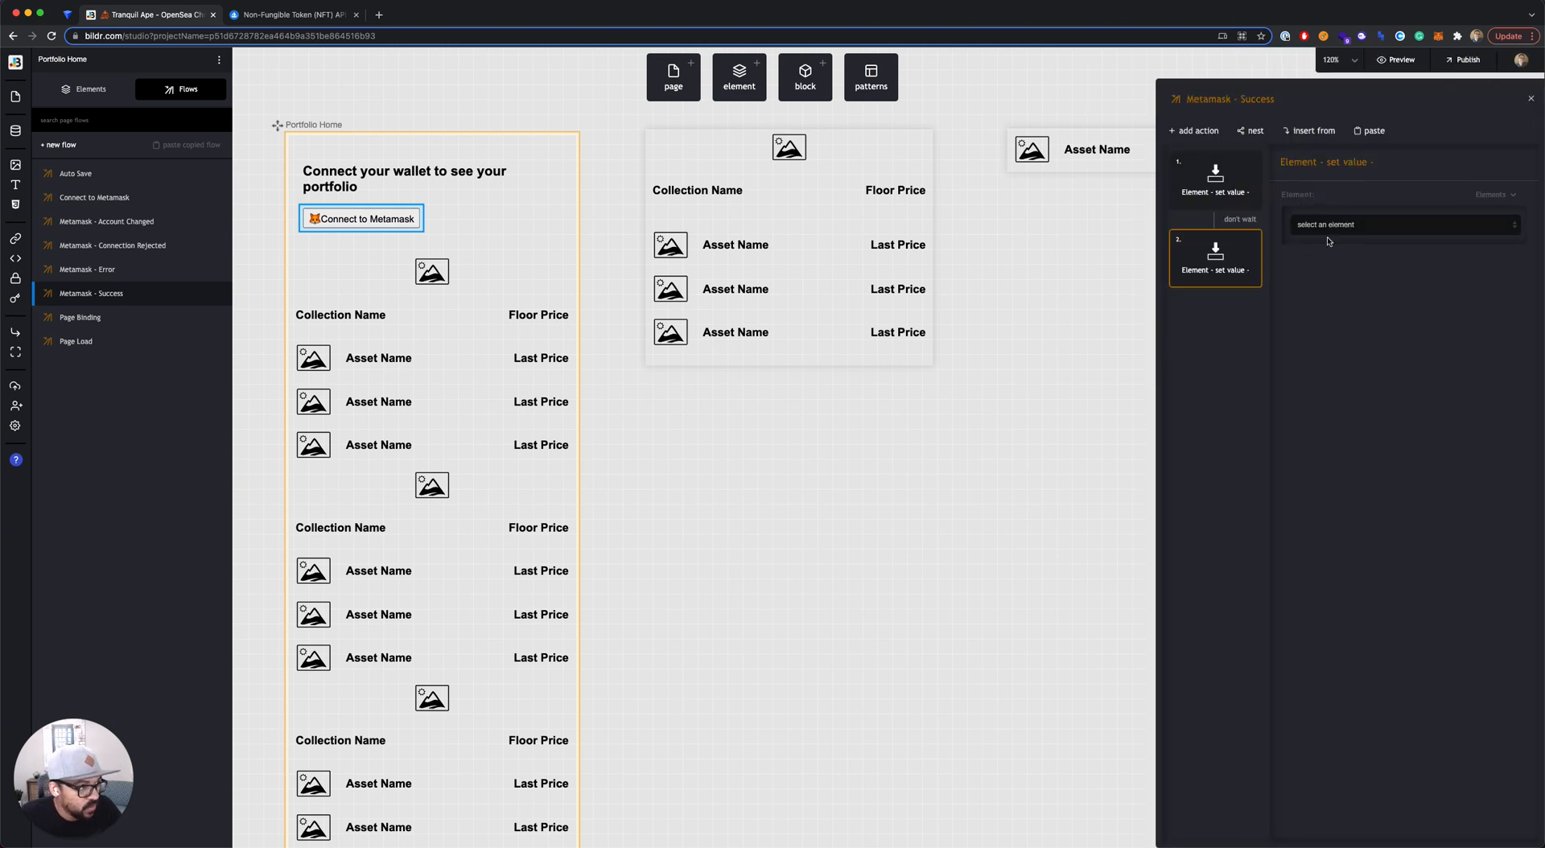
click(1338, 228)
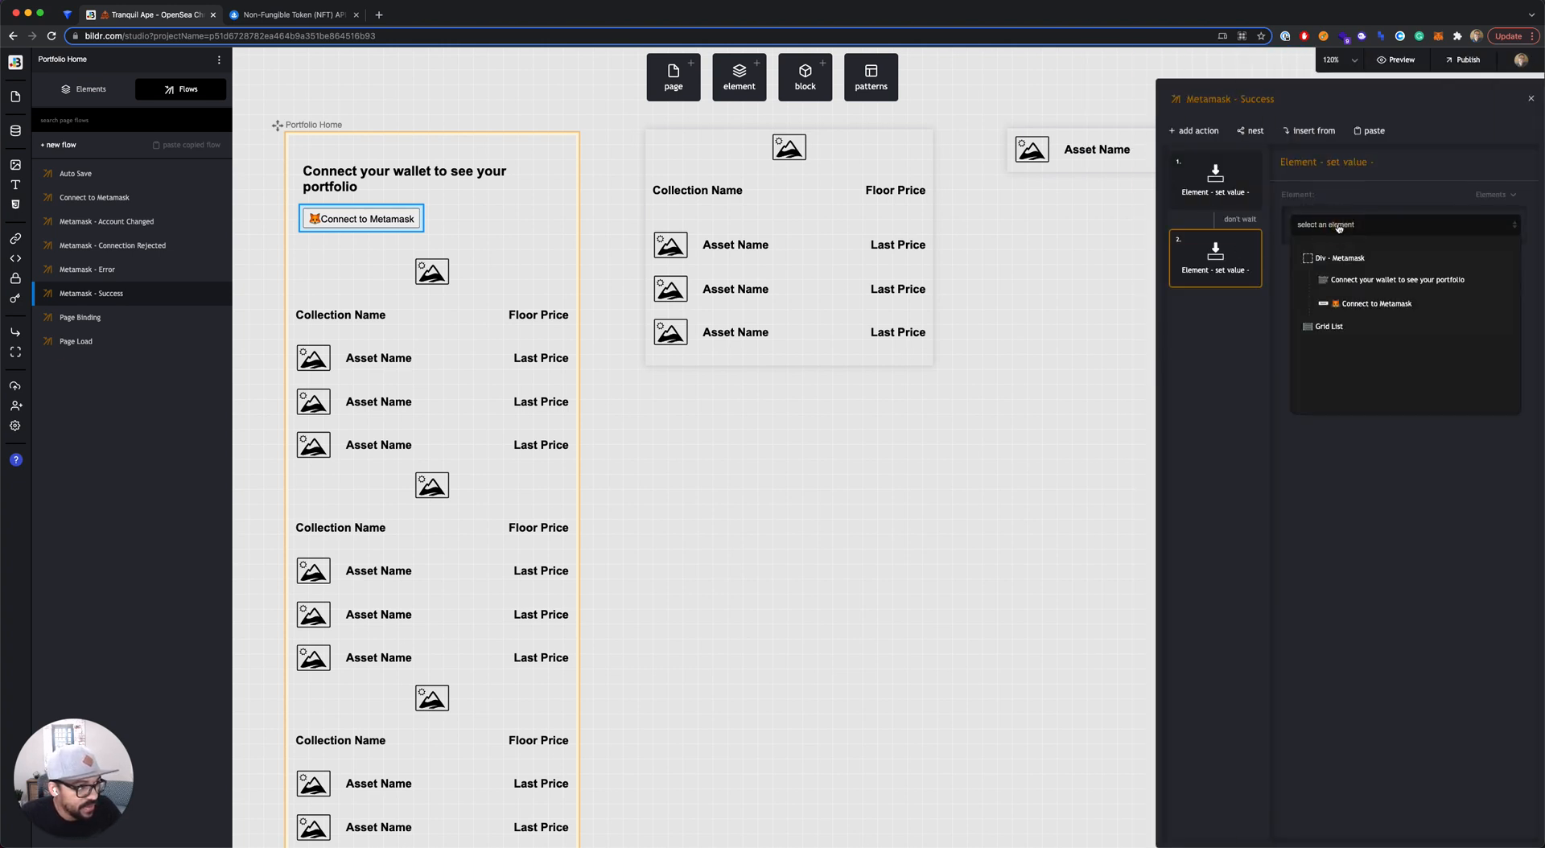
click(1344, 305)
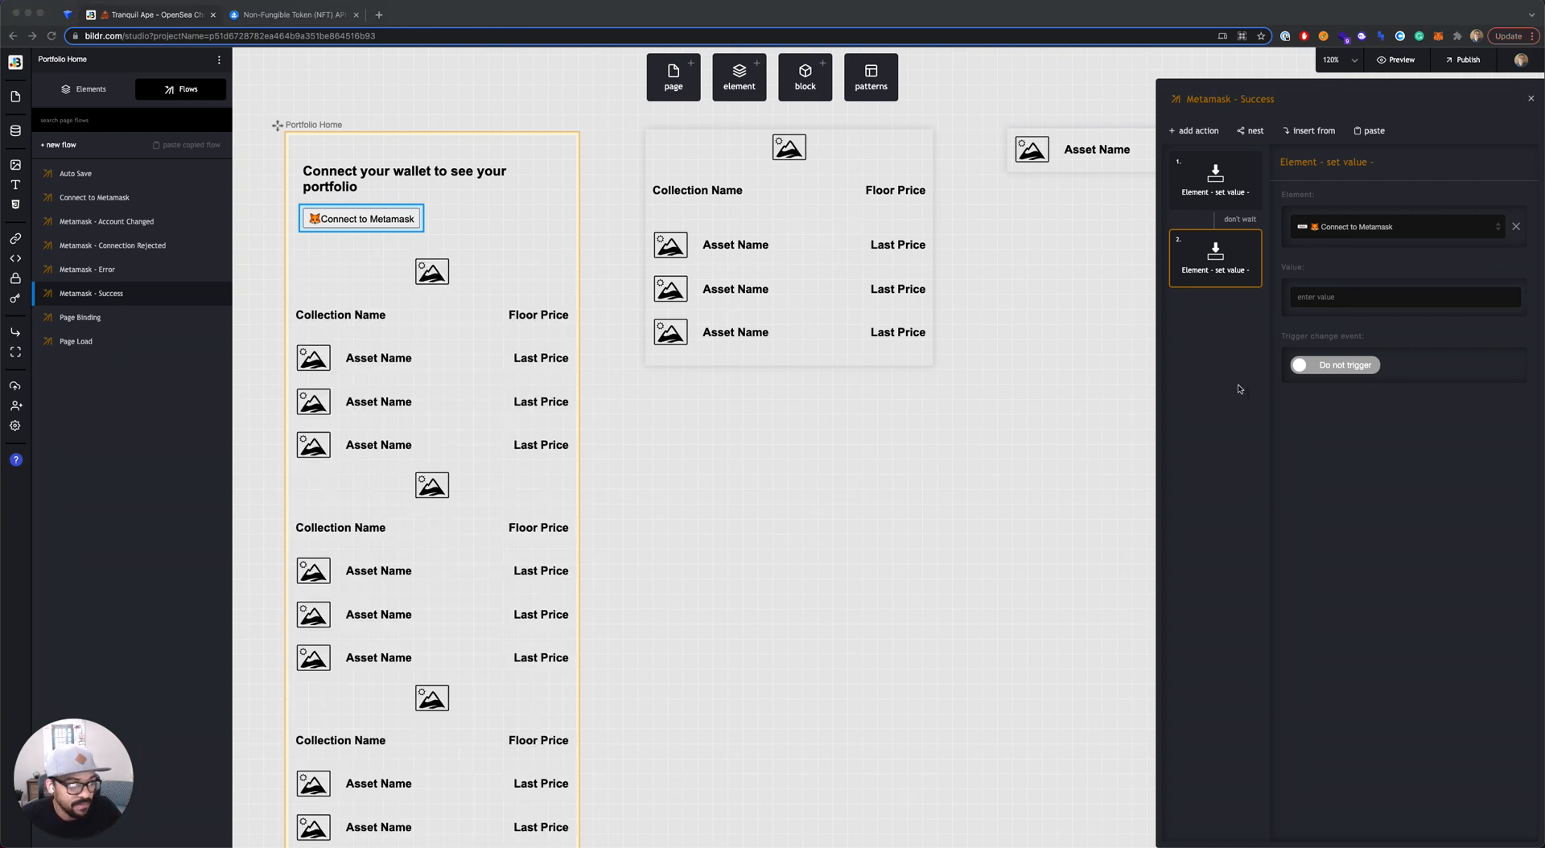
- Switch the second action's value to the Concatenate input type and enter the 🦊 emoji followed by a space as its first part
mouse_move(1247, 255)
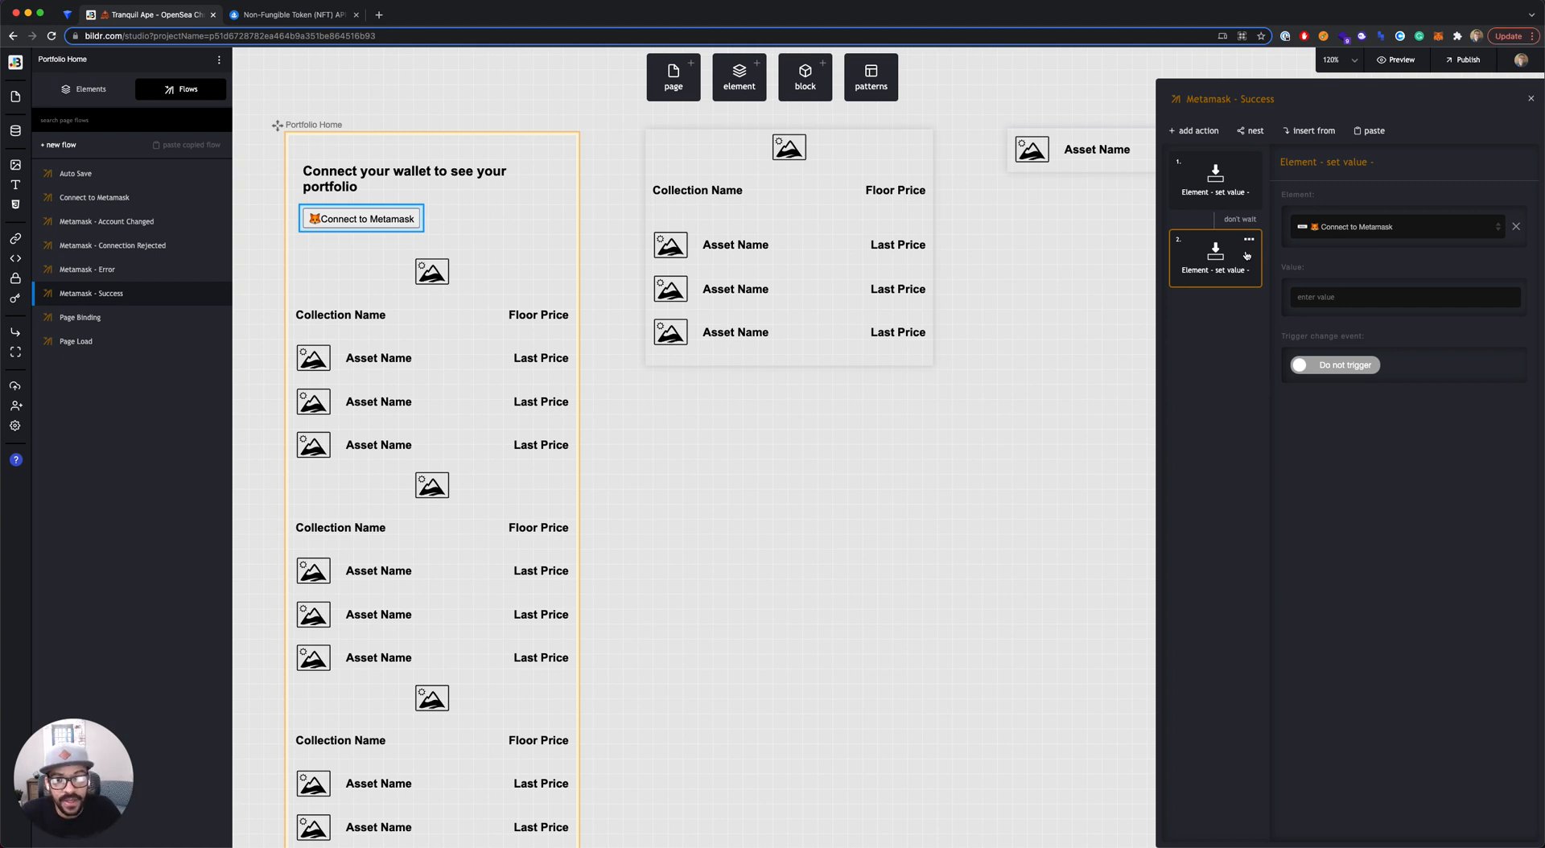
click(1506, 269)
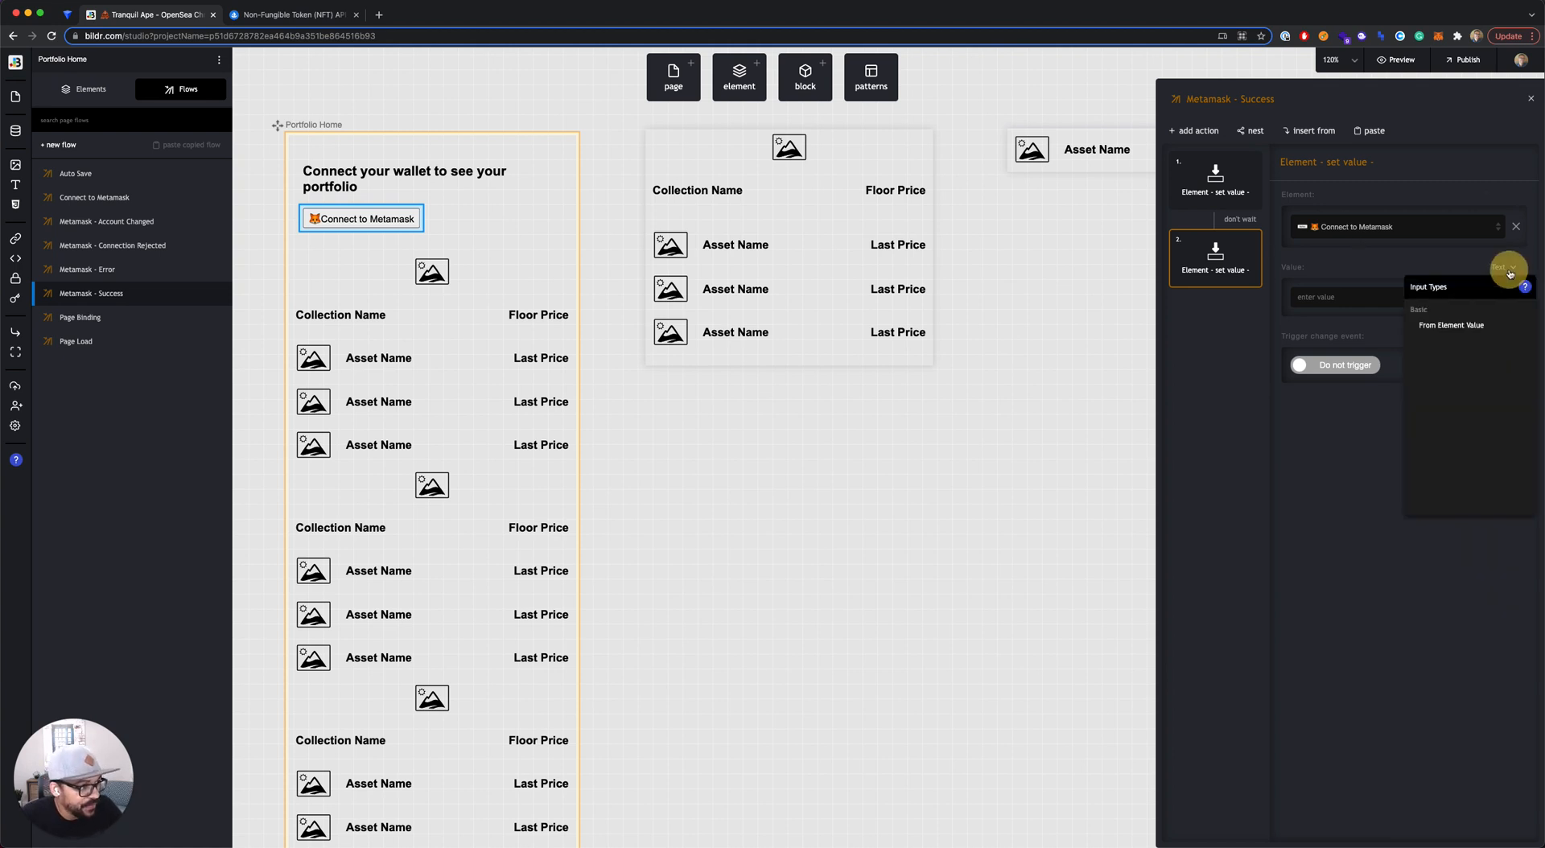
scroll(1480, 442, down, 4)
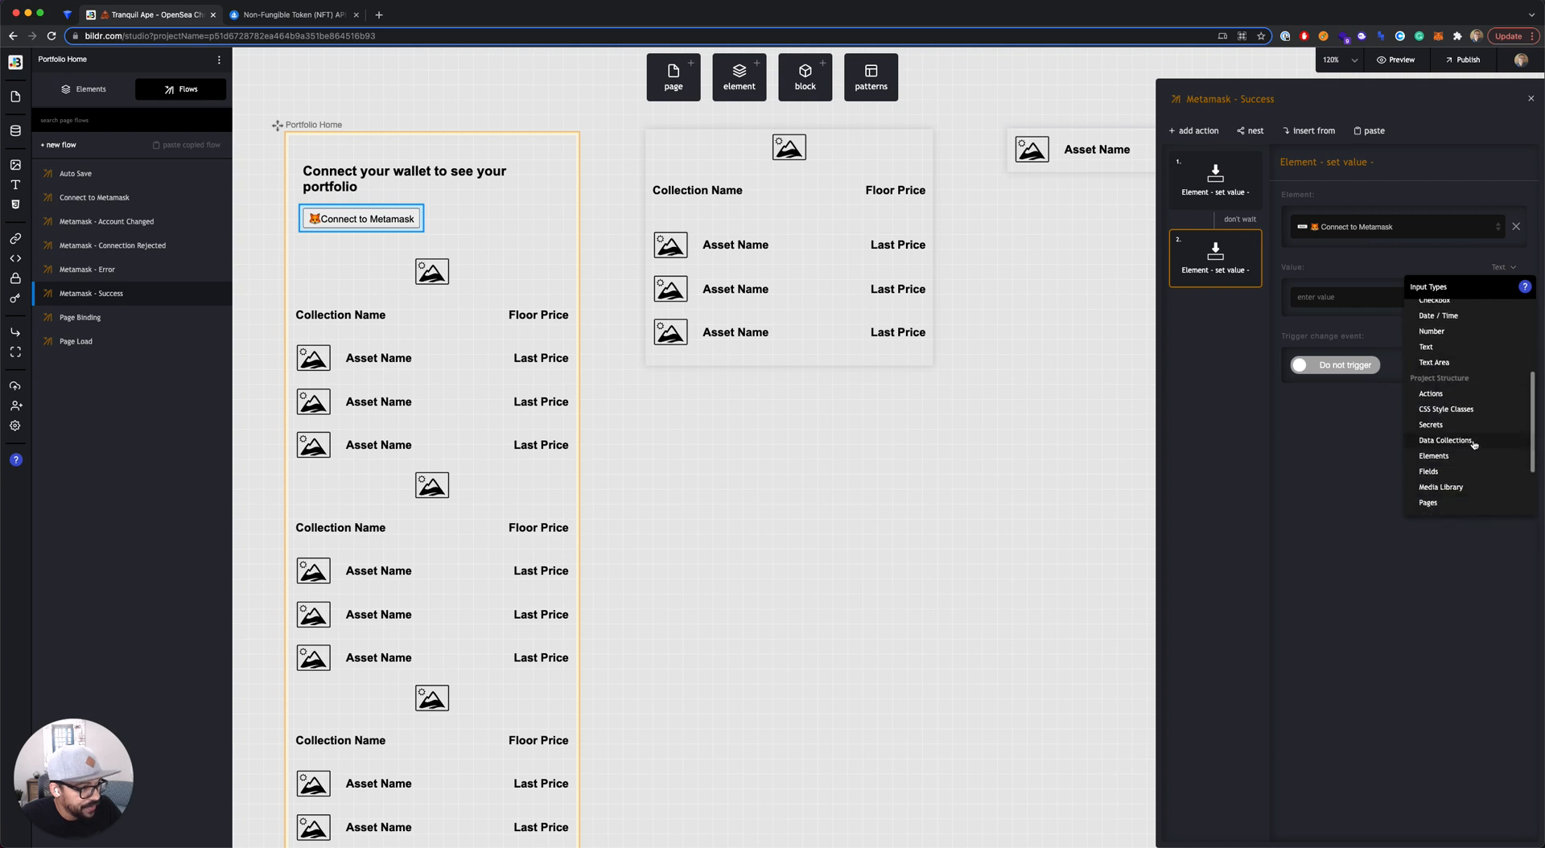
click(1465, 448)
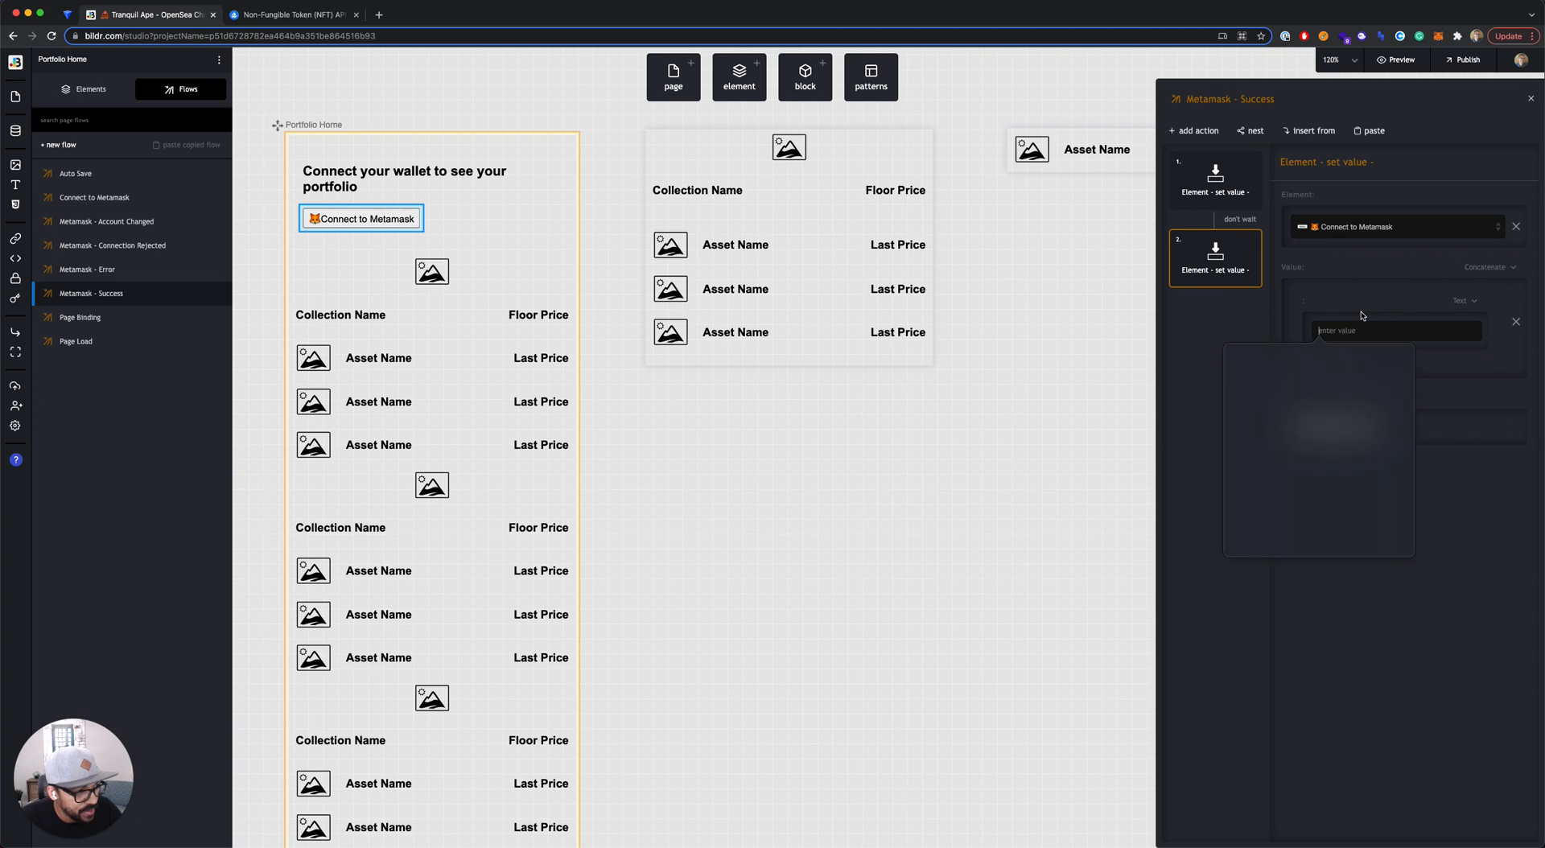
key(ctrl+super+space)
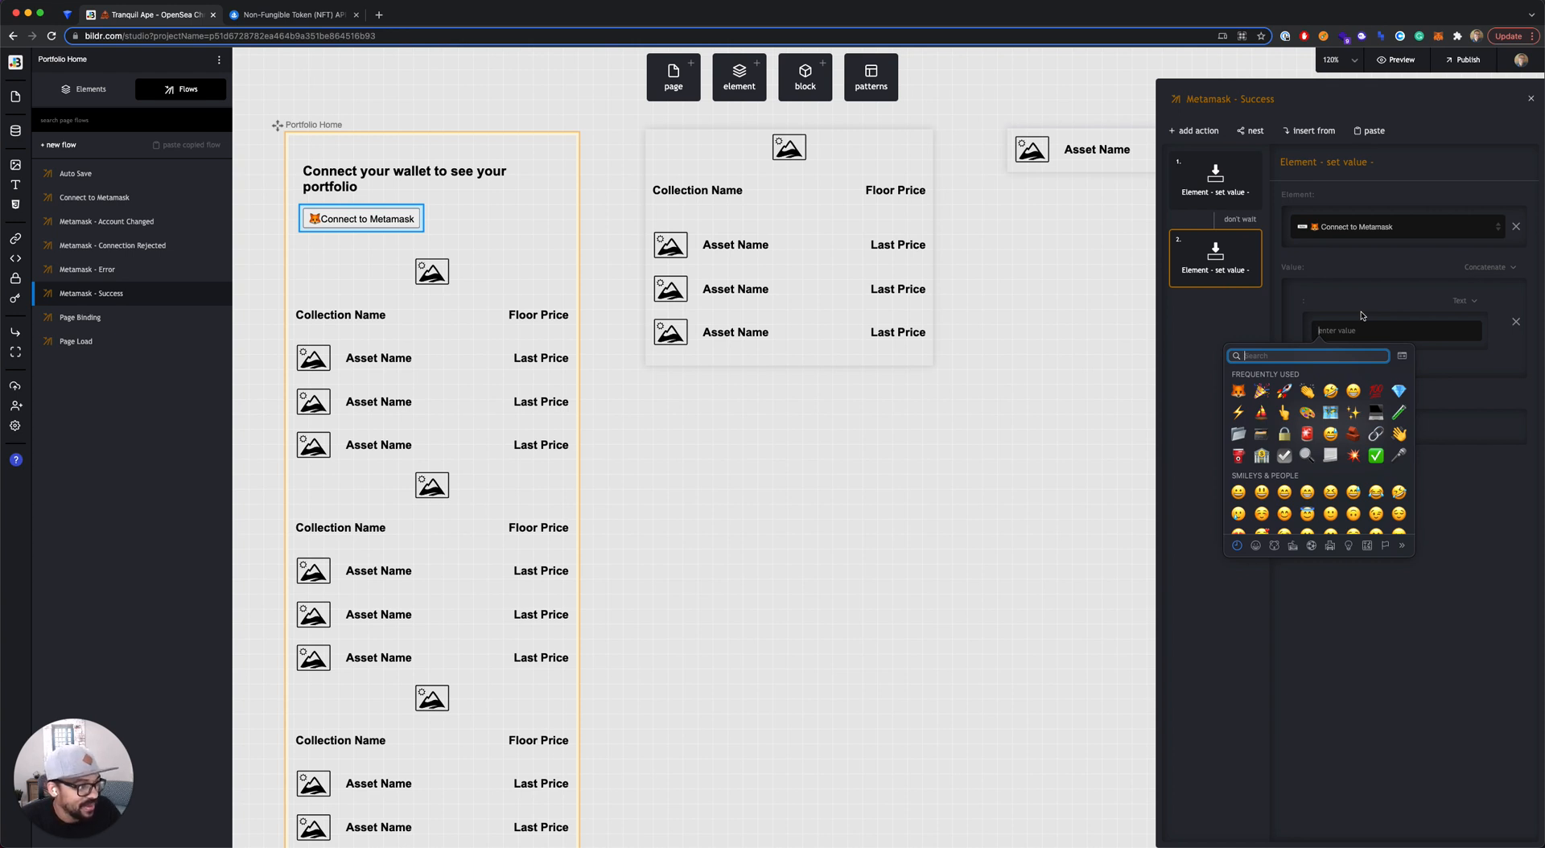
click(1329, 329)
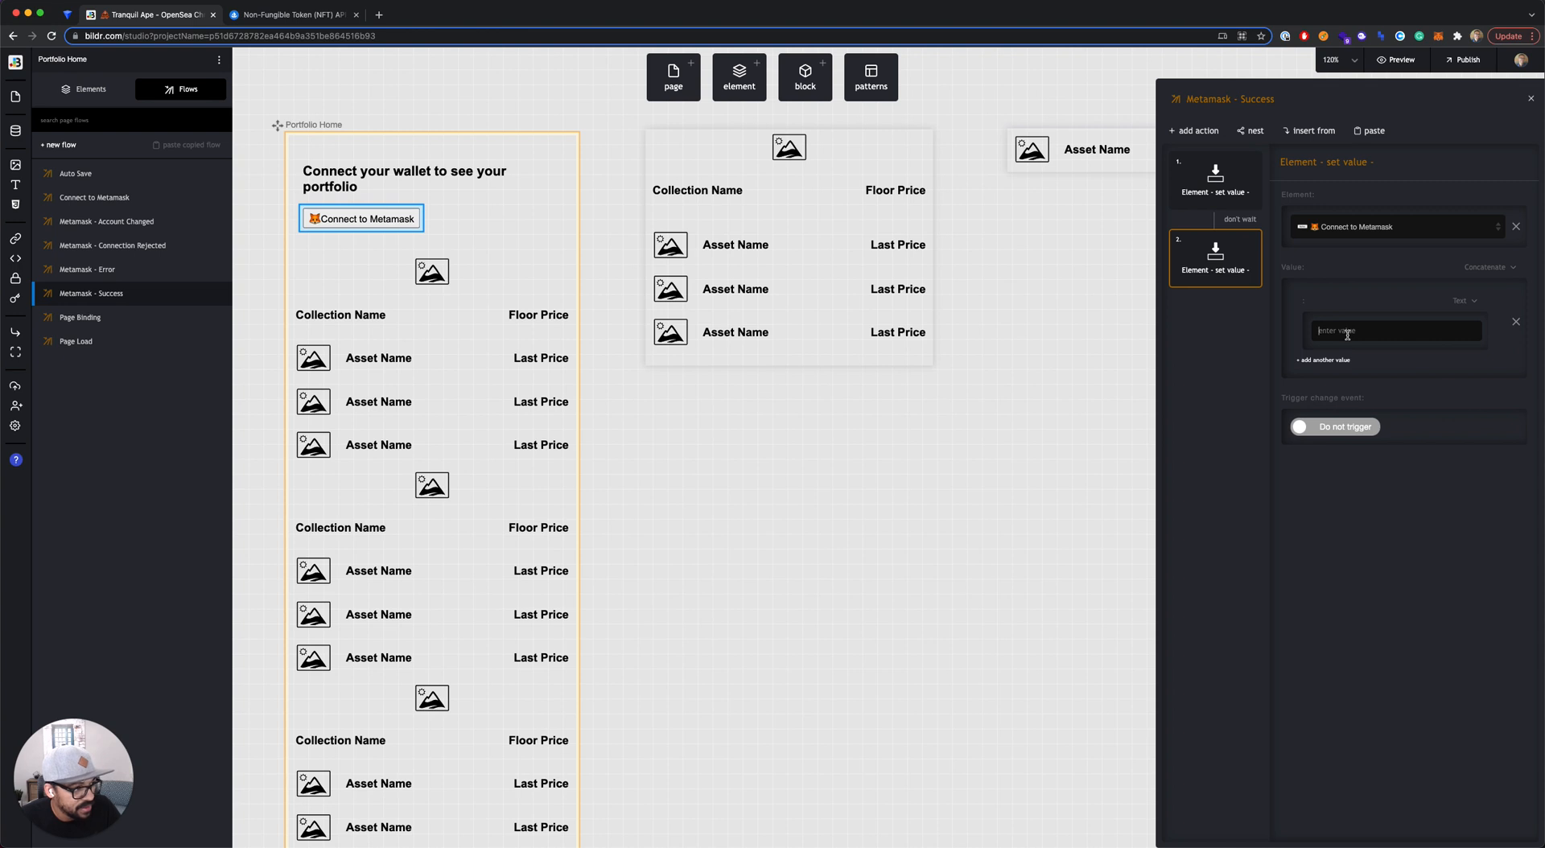
key(ctrl+super+space)
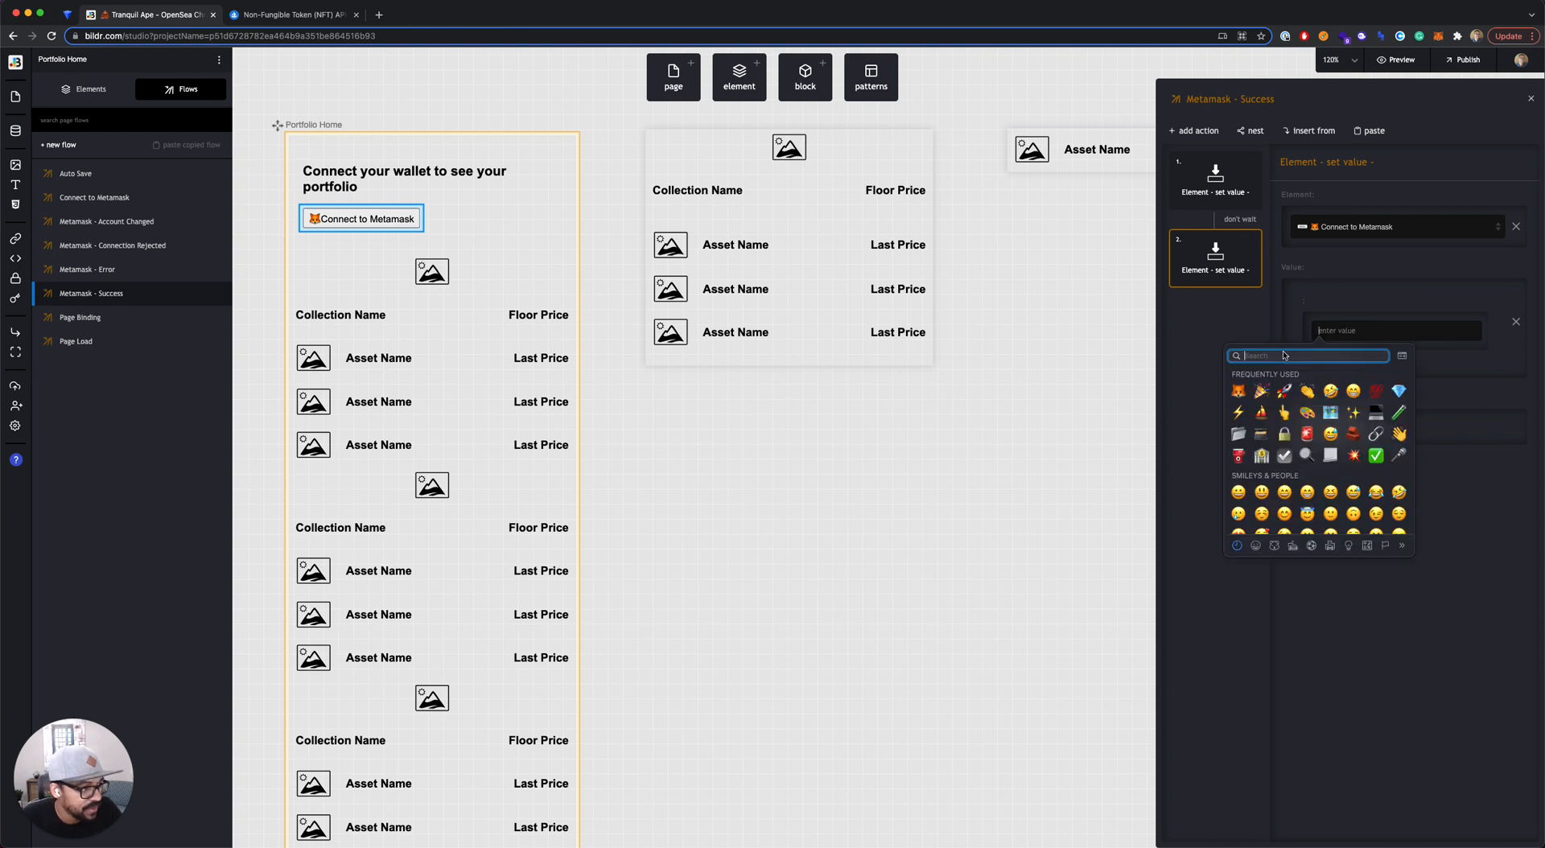
click(1237, 390)
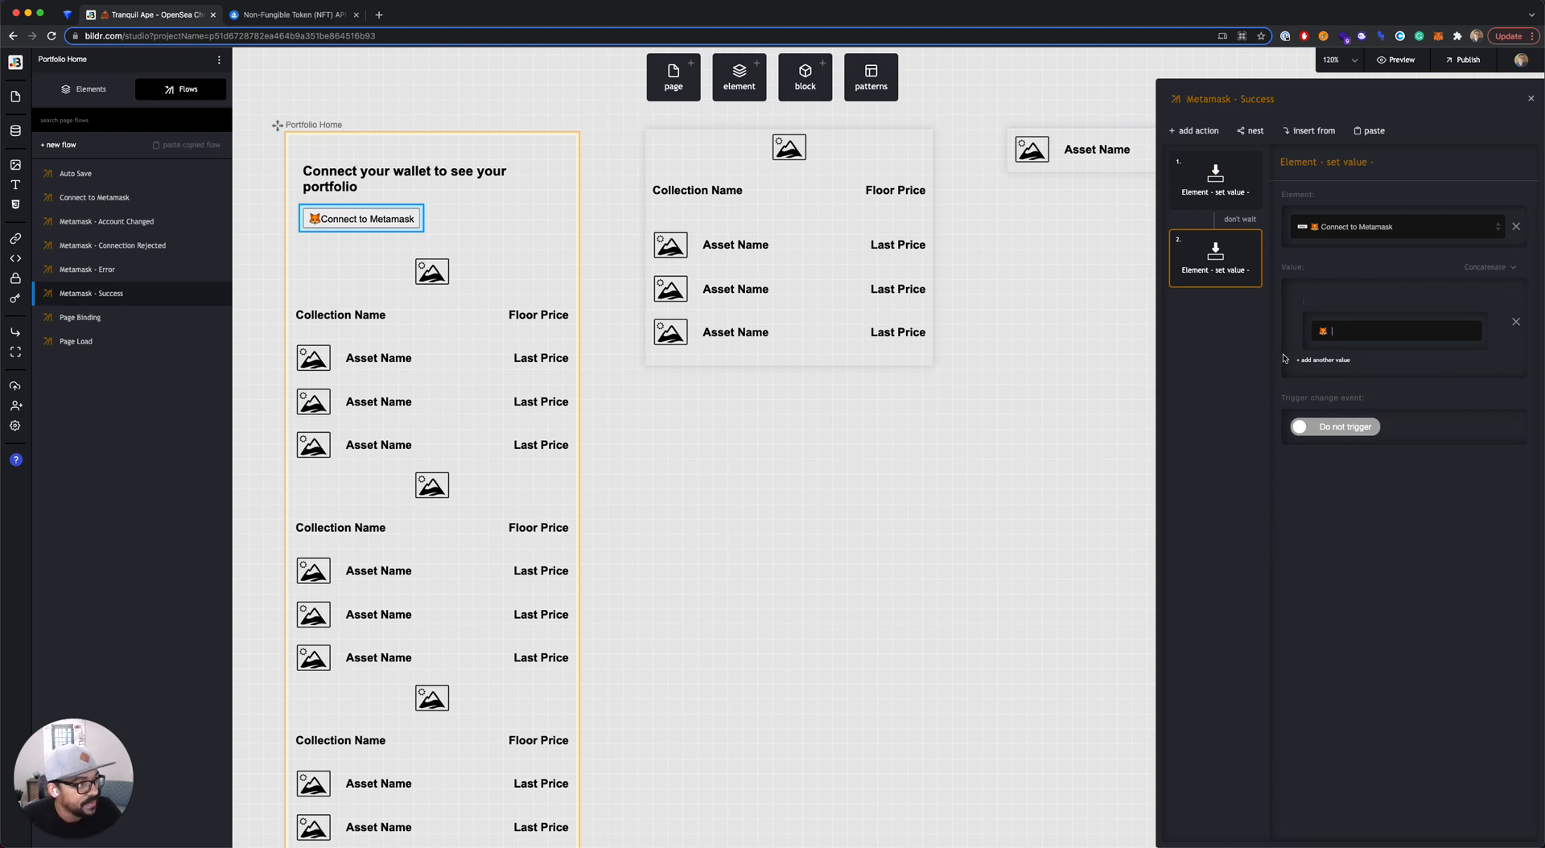
- Add a second part to the concatenation, taken from the current page's variable "metamask_wallet"
click(1339, 362)
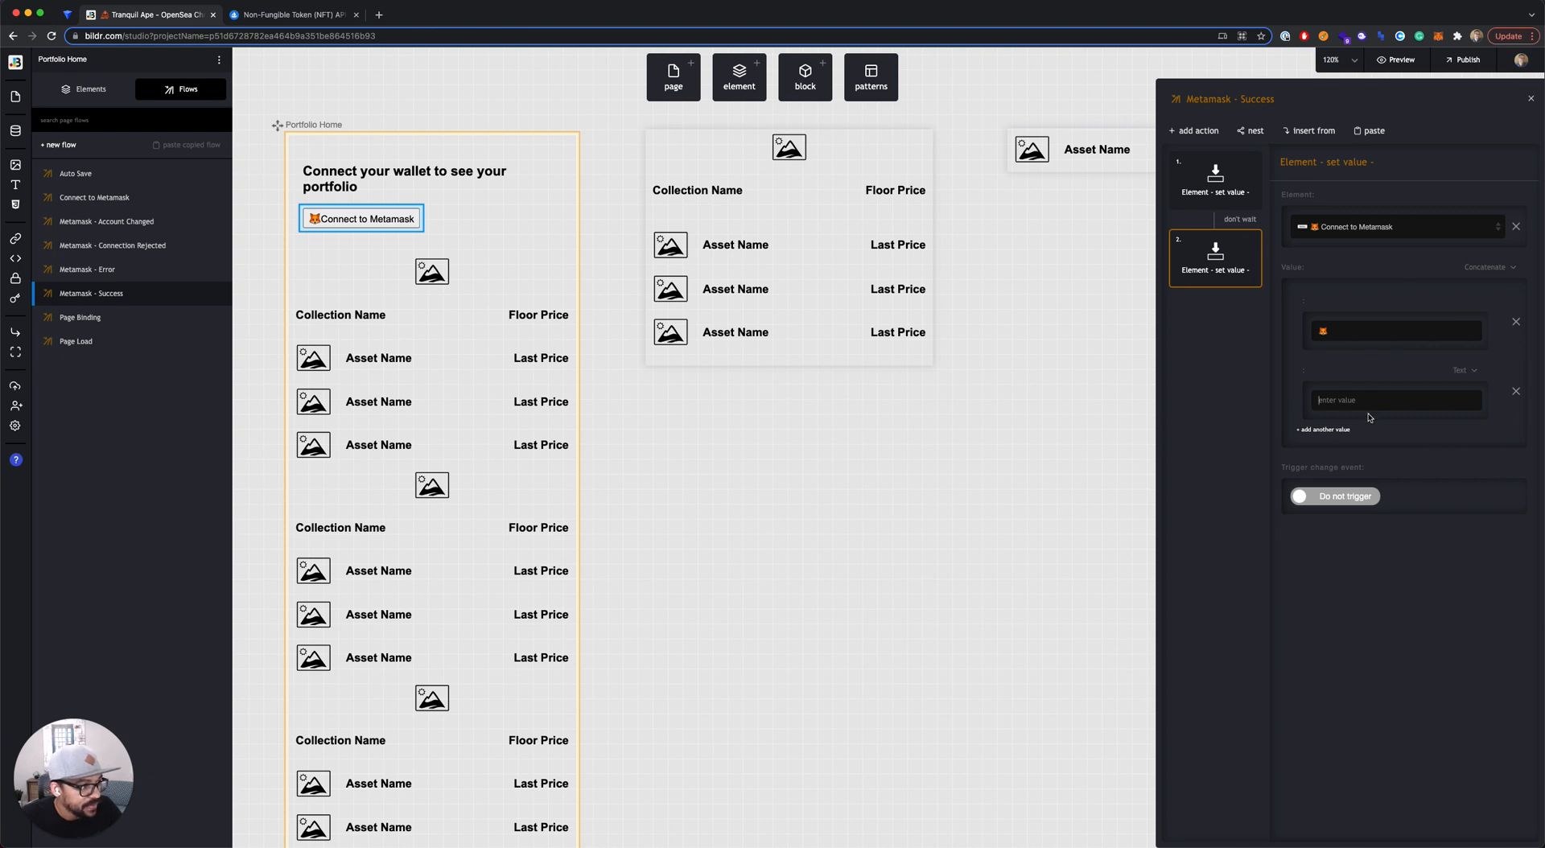
click(1465, 370)
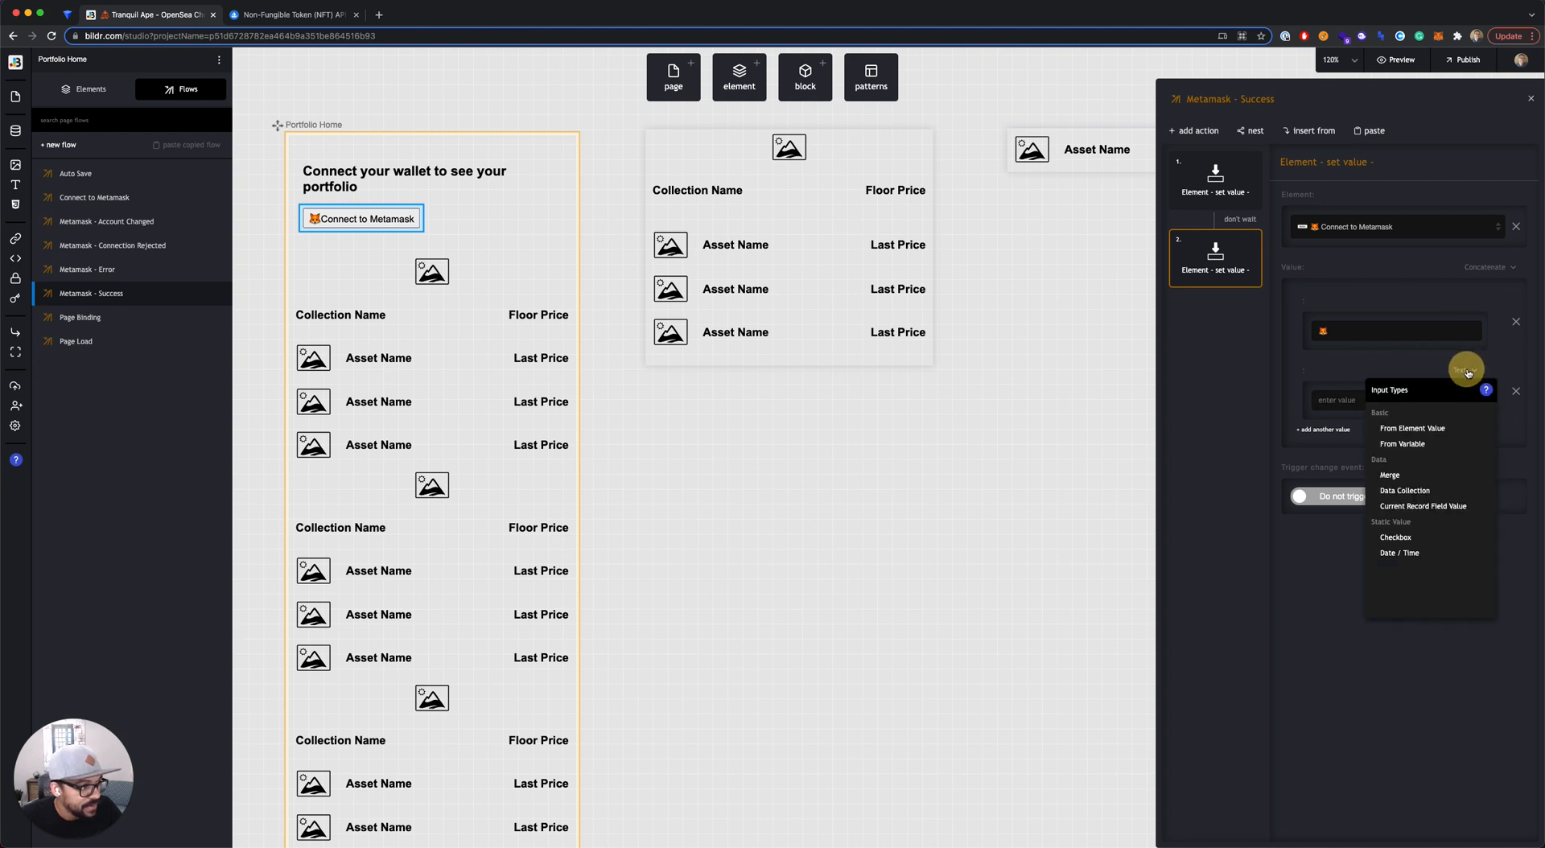
click(1417, 443)
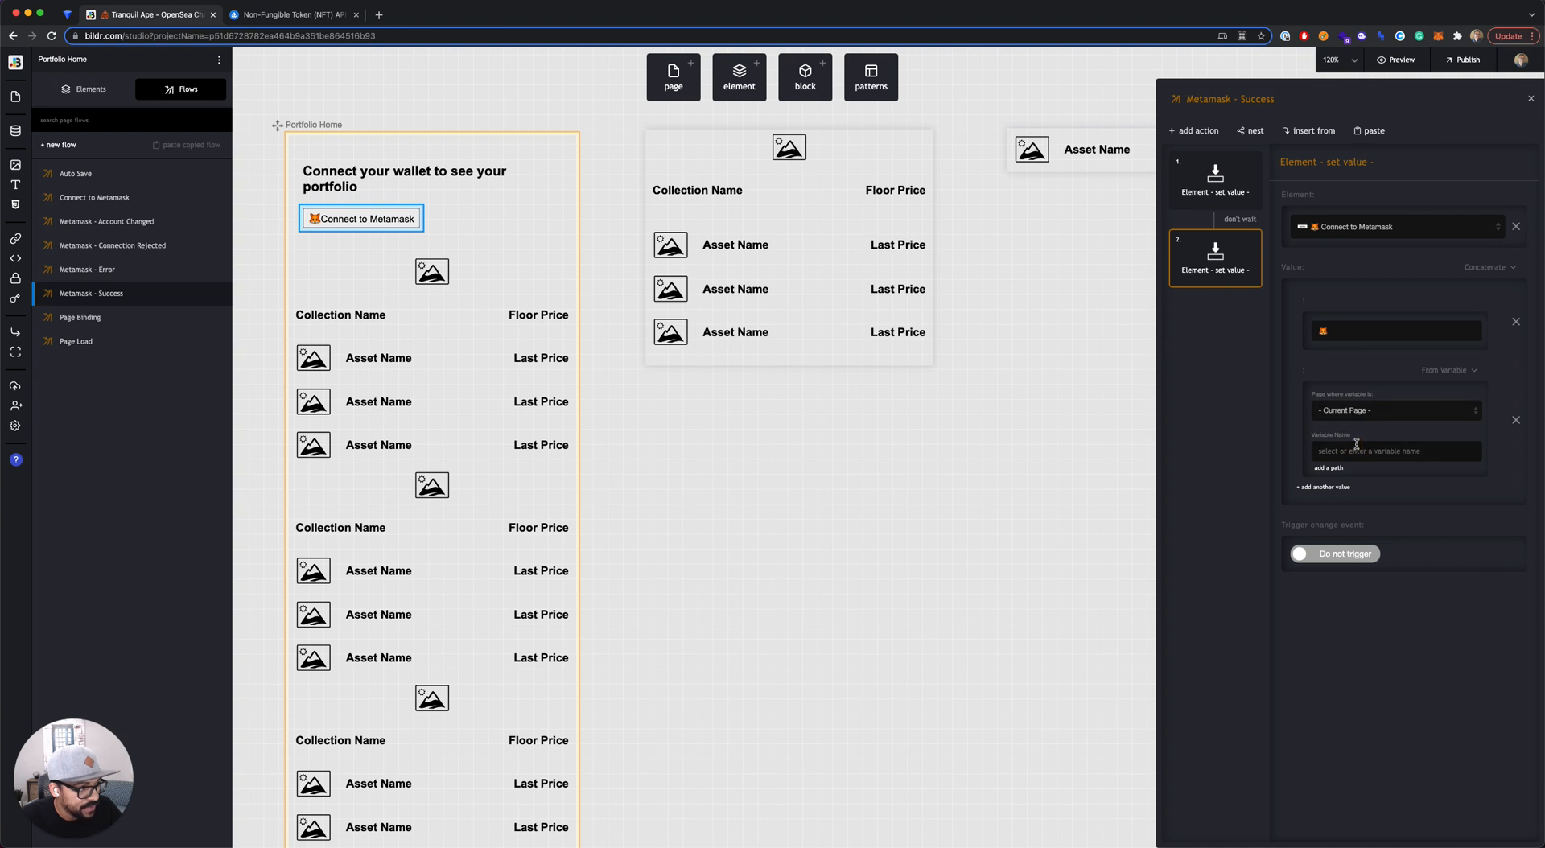
click(1357, 445)
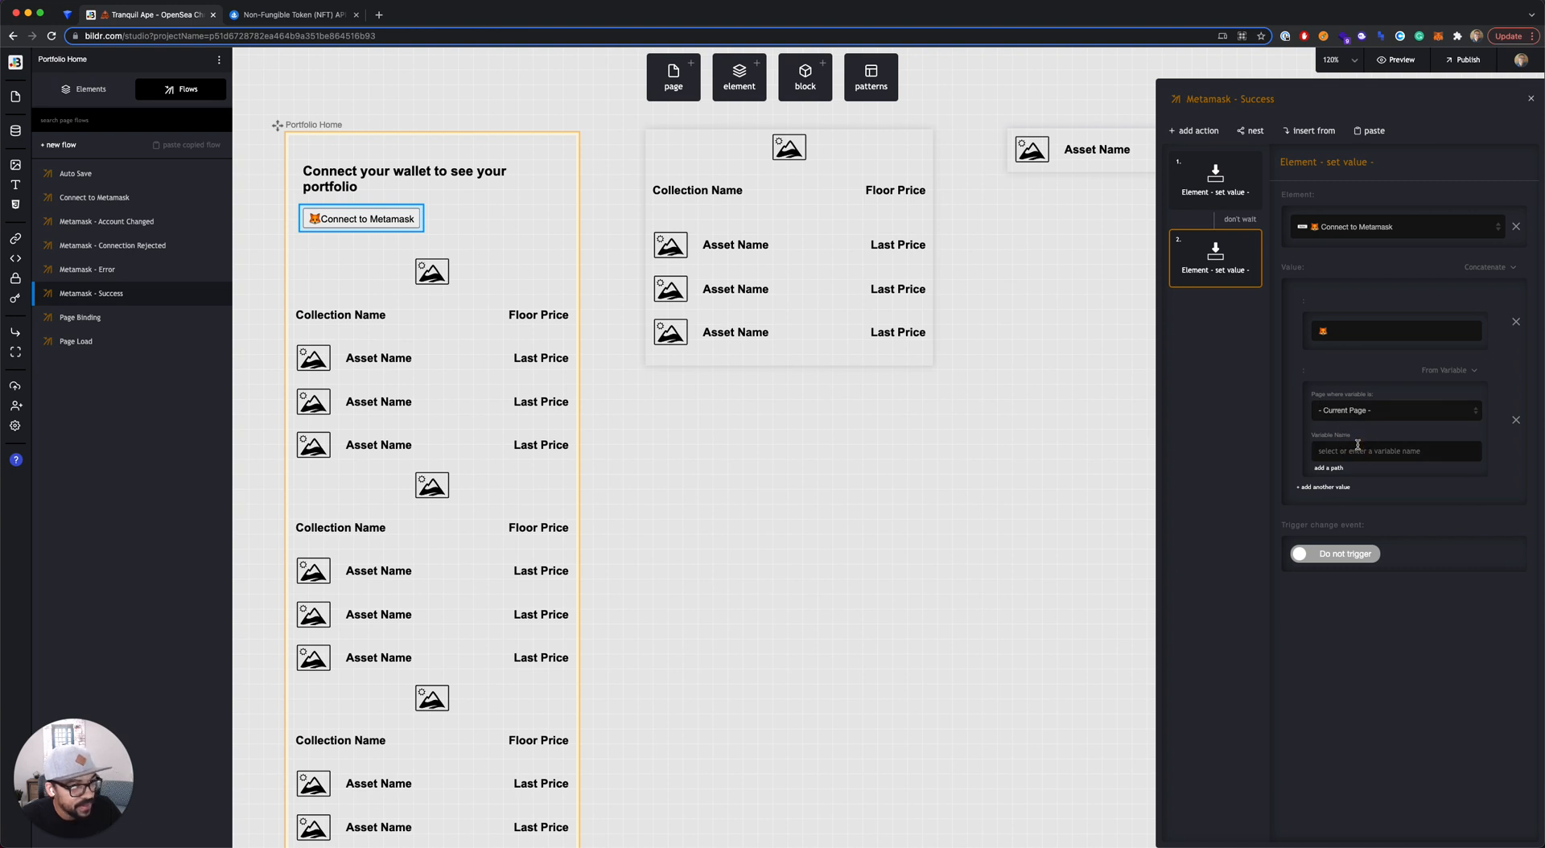
text(meta)
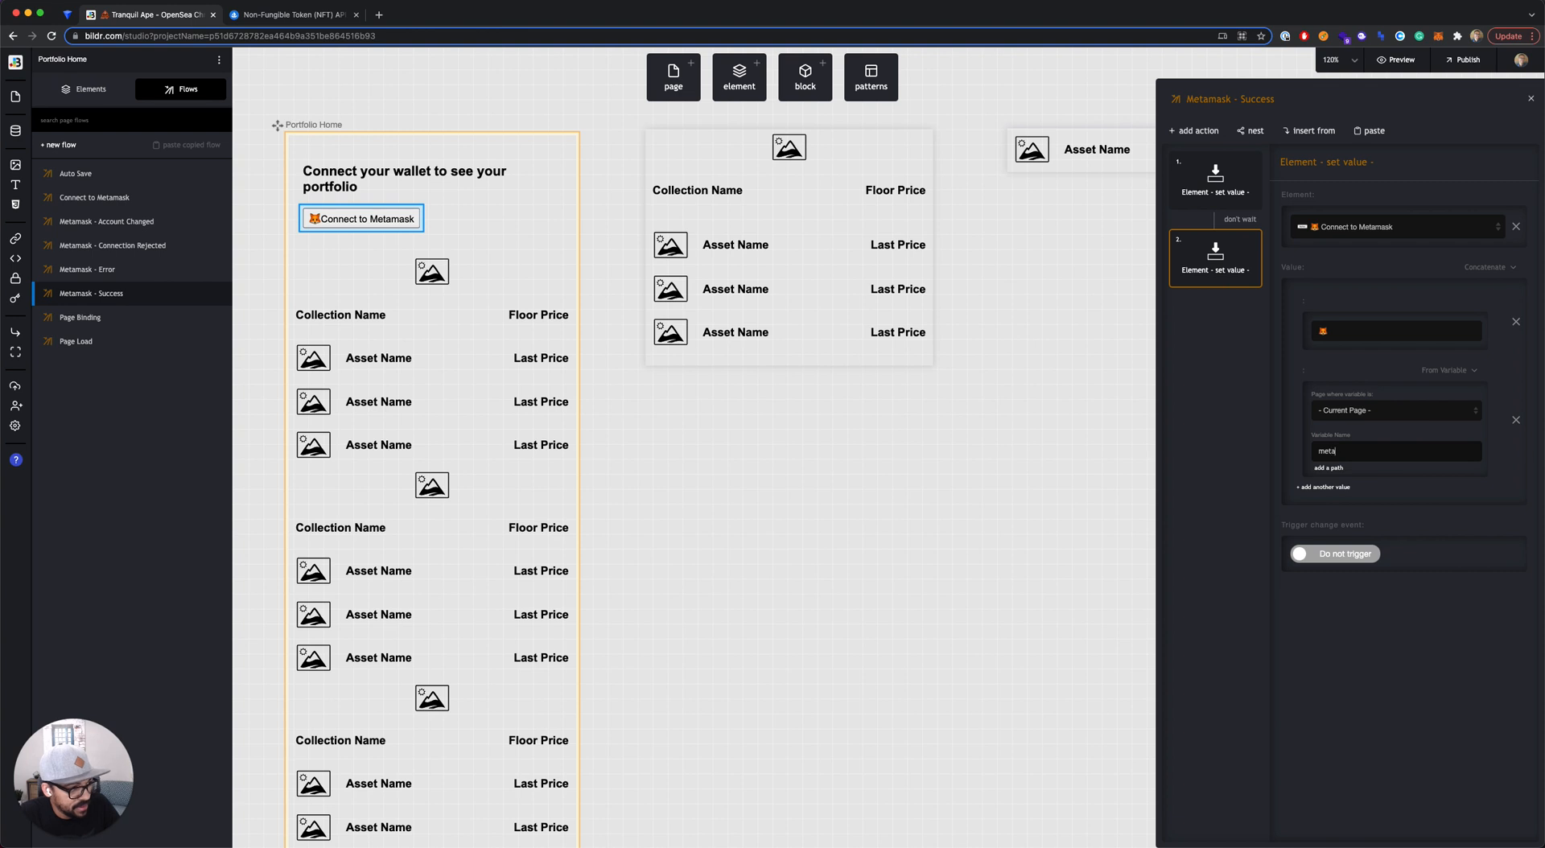
text(mask_wallet)
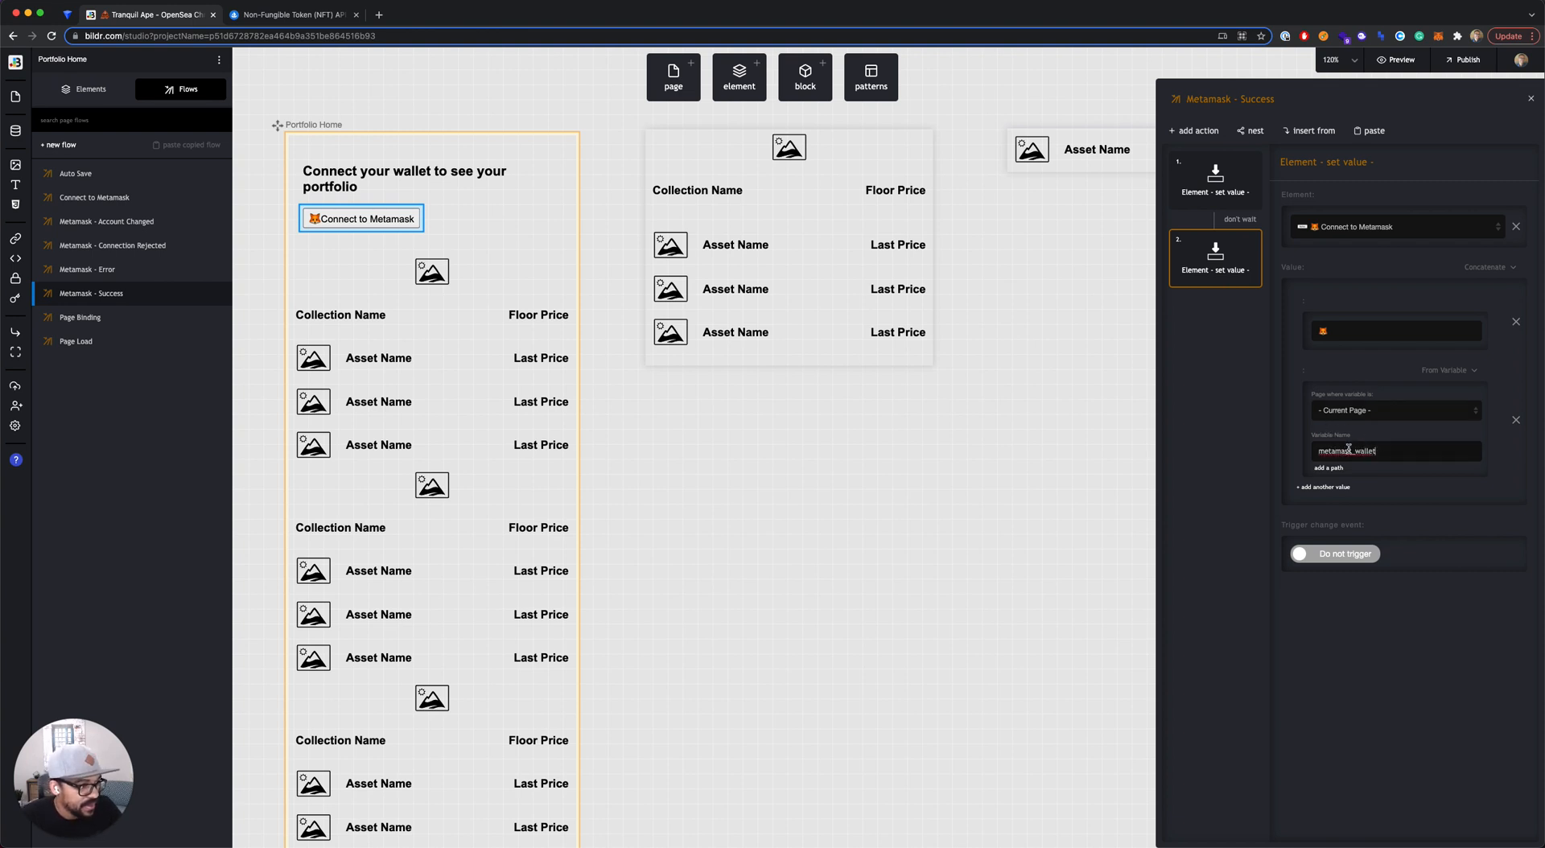
- Give the metamask_wallet variable the path "slice(0,4)" and save it
click(1328, 468)
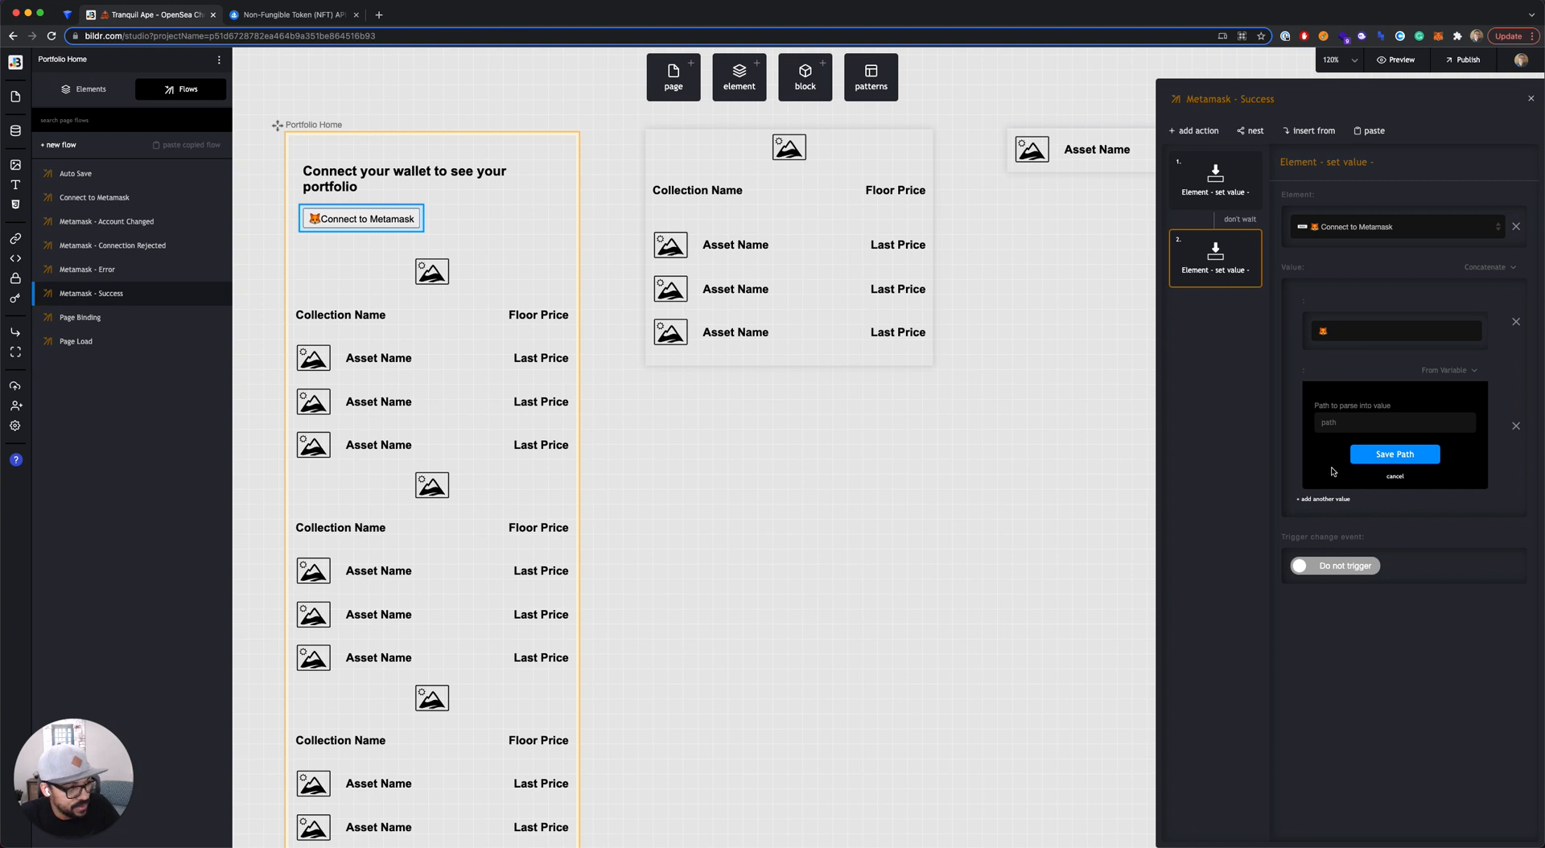
text(st)
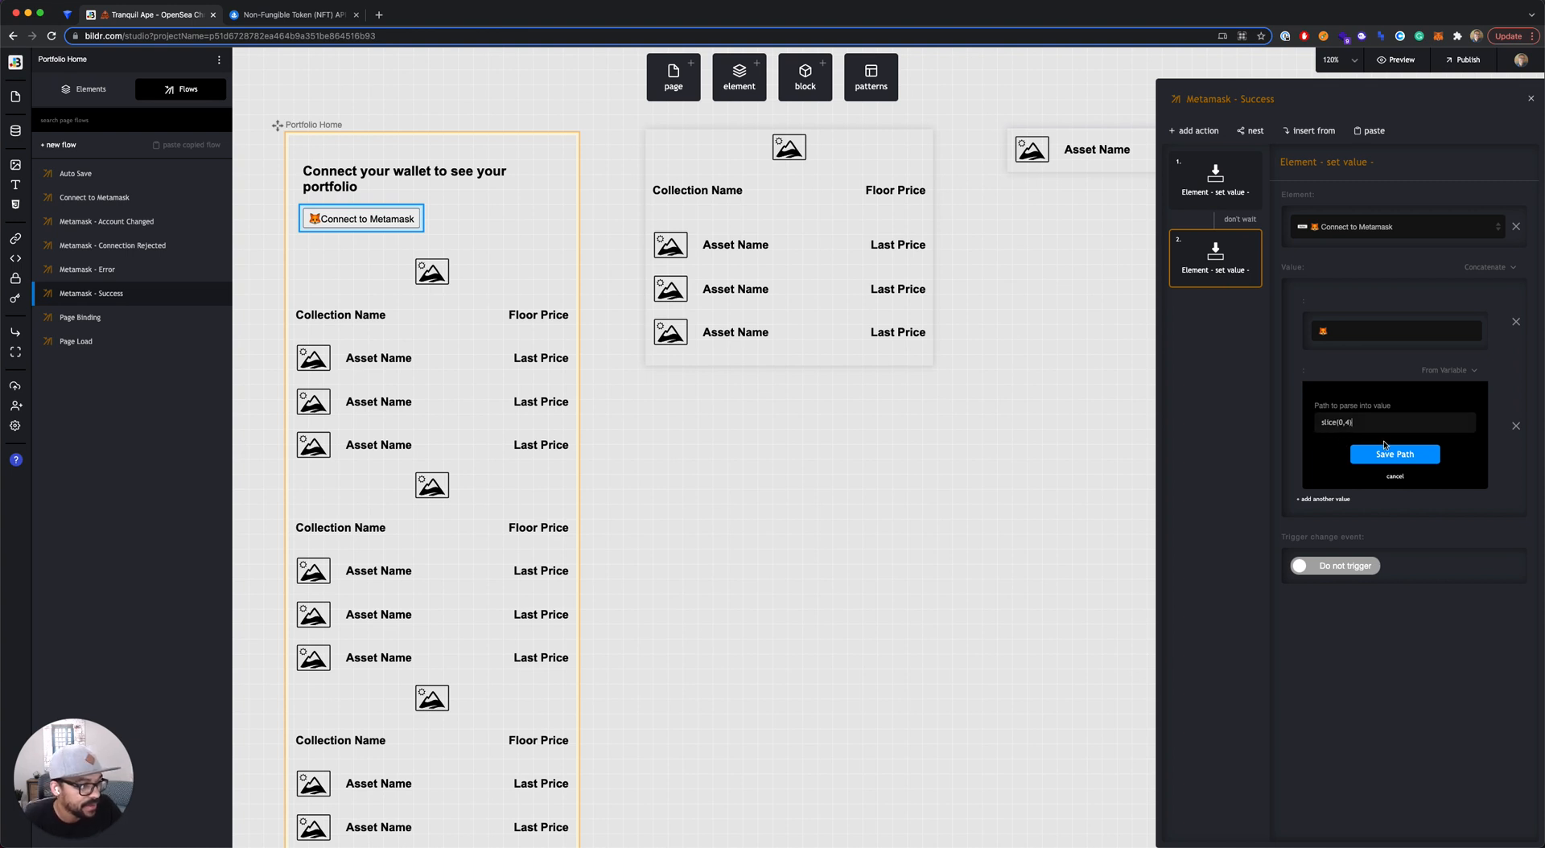
click(1385, 455)
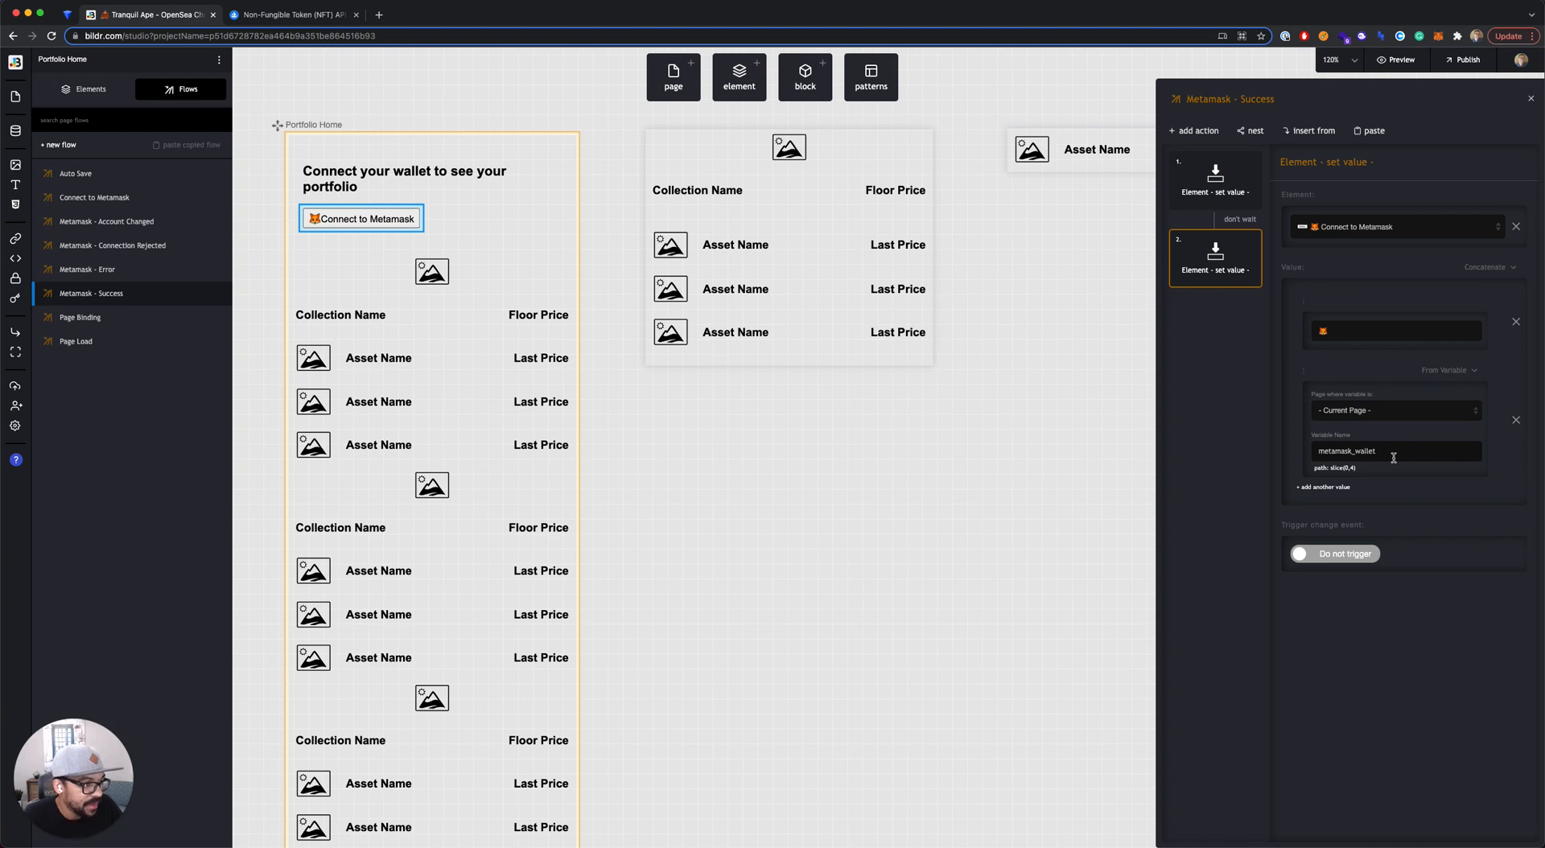
- Add a third part to the concatenated button value containing the text "..."
click(1324, 488)
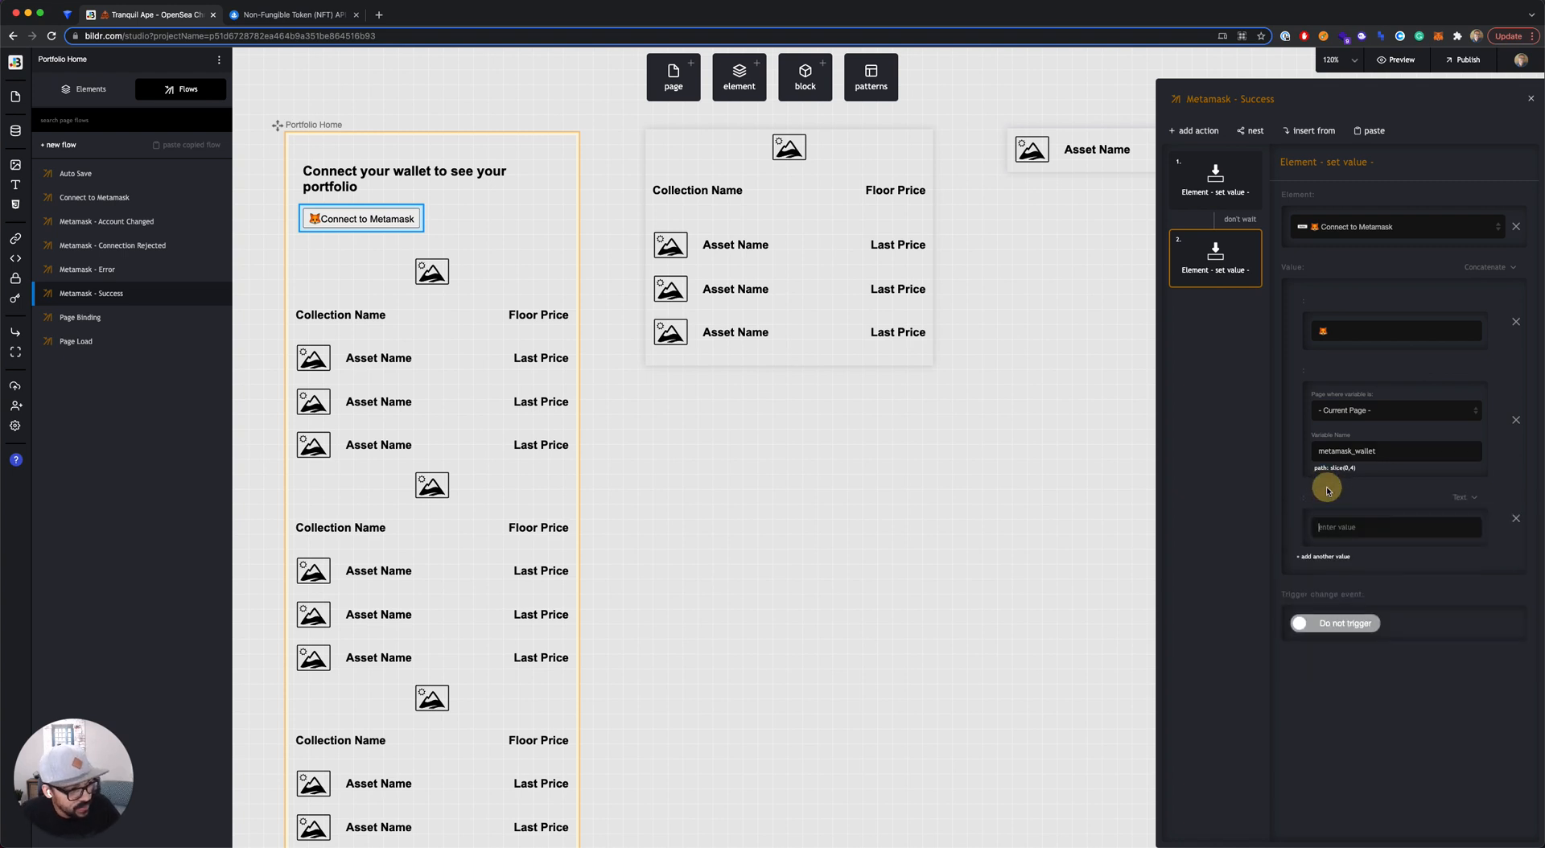
click(1433, 521)
text(...)
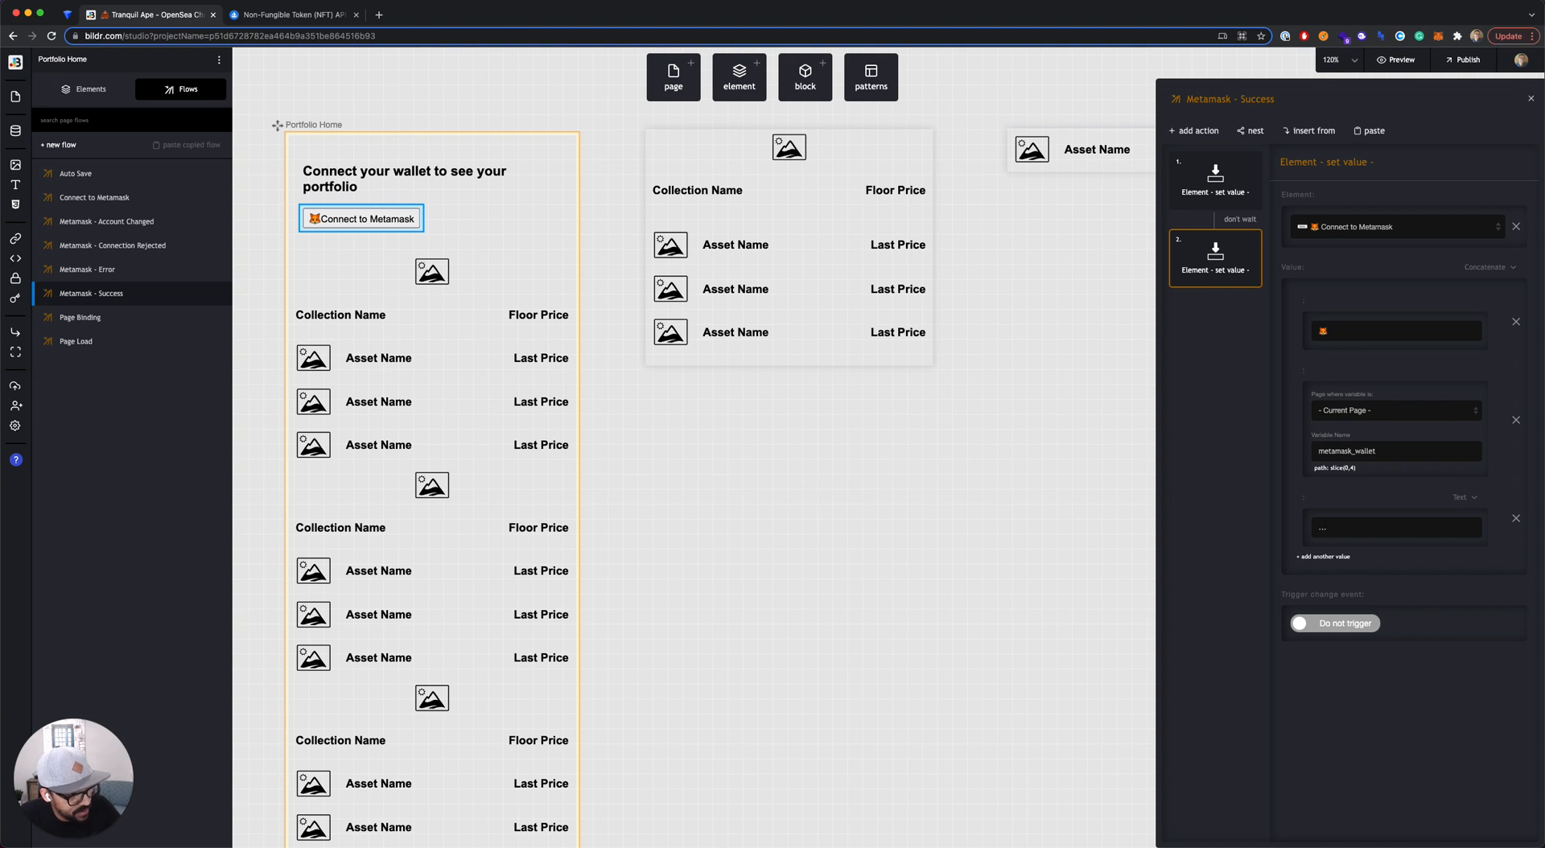
- Add a fourth part to the concatenation from the current page's variable "metamask_wallet" with the path "slice(-4)"
click(1323, 556)
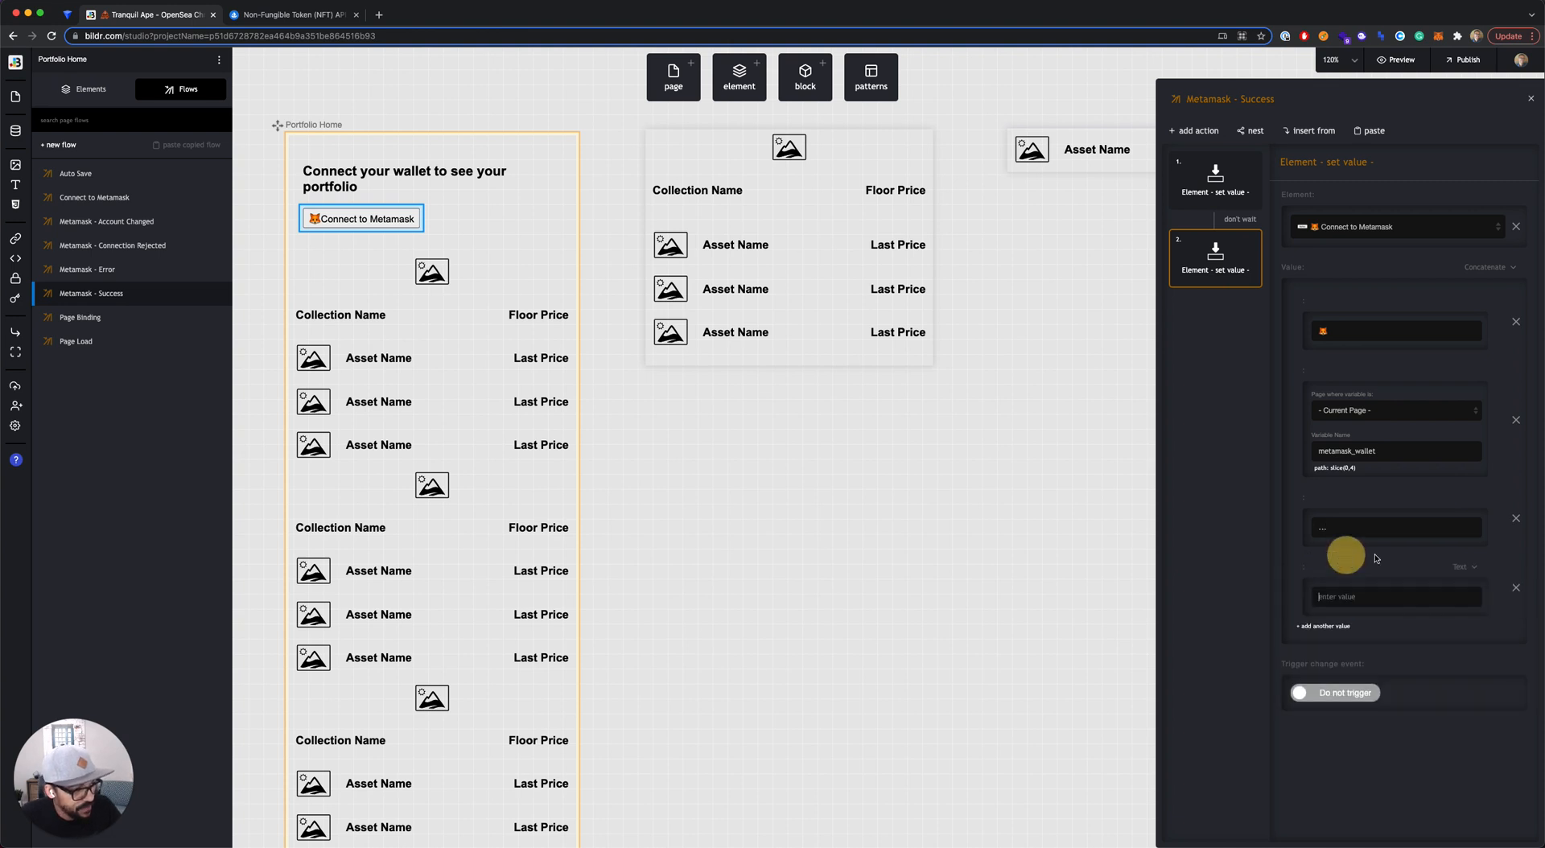
click(1463, 567)
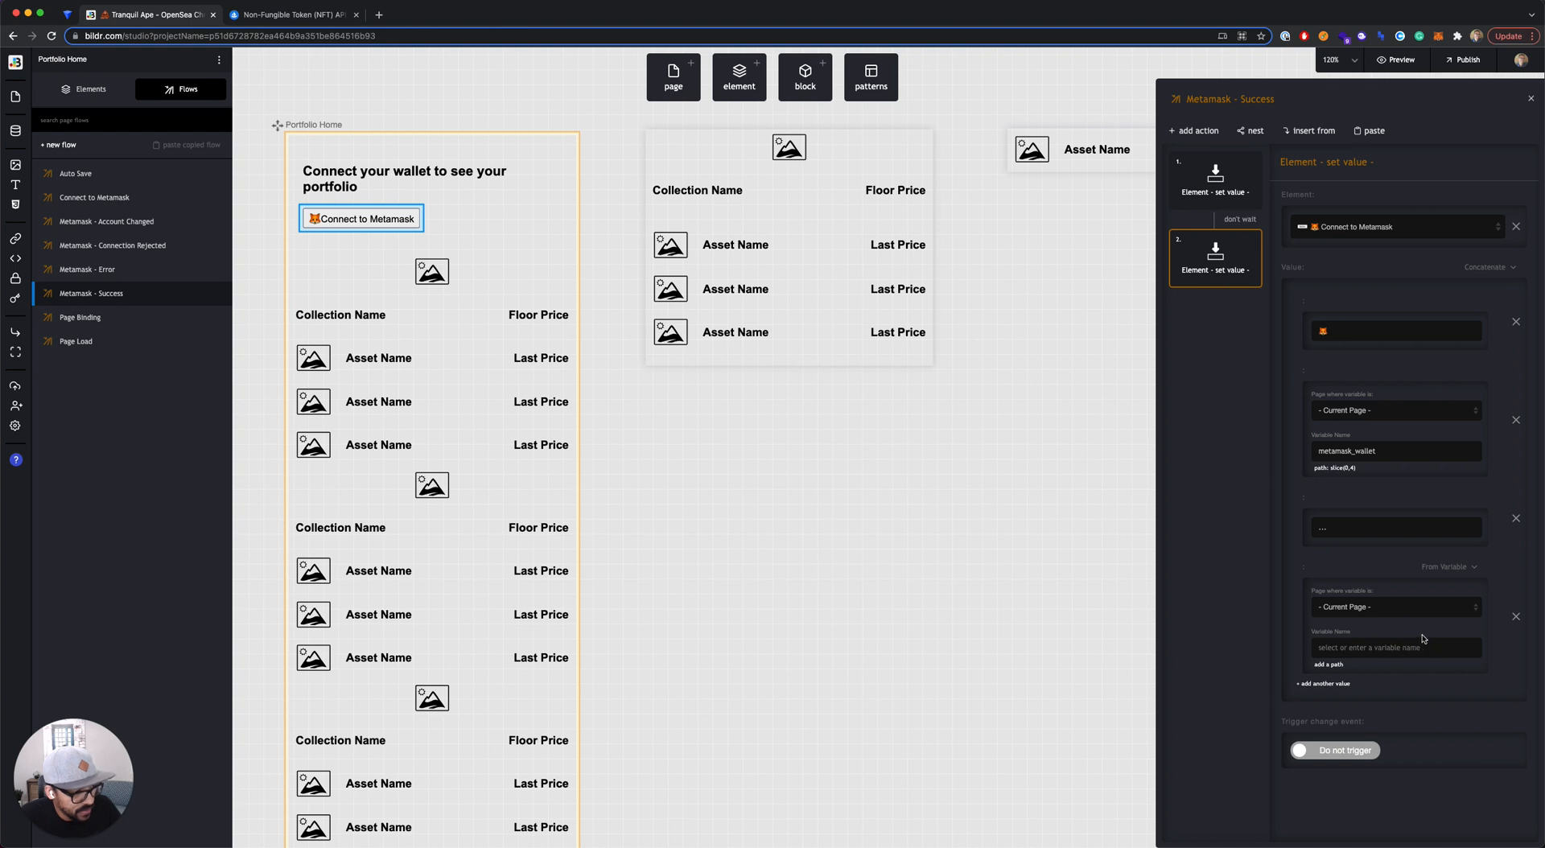
click(1383, 648)
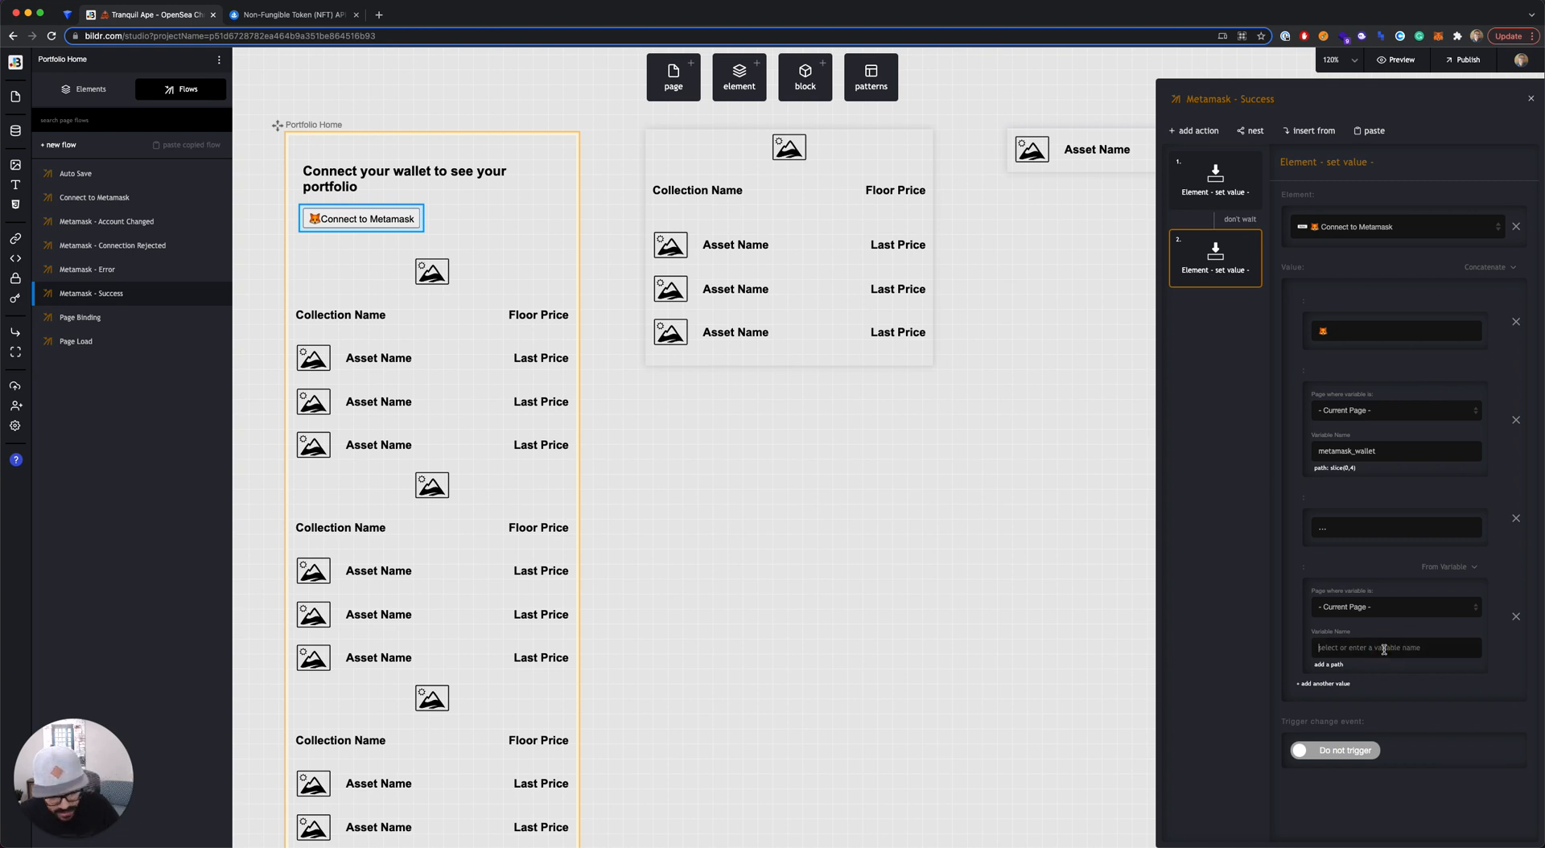
text(metamask_wallet)
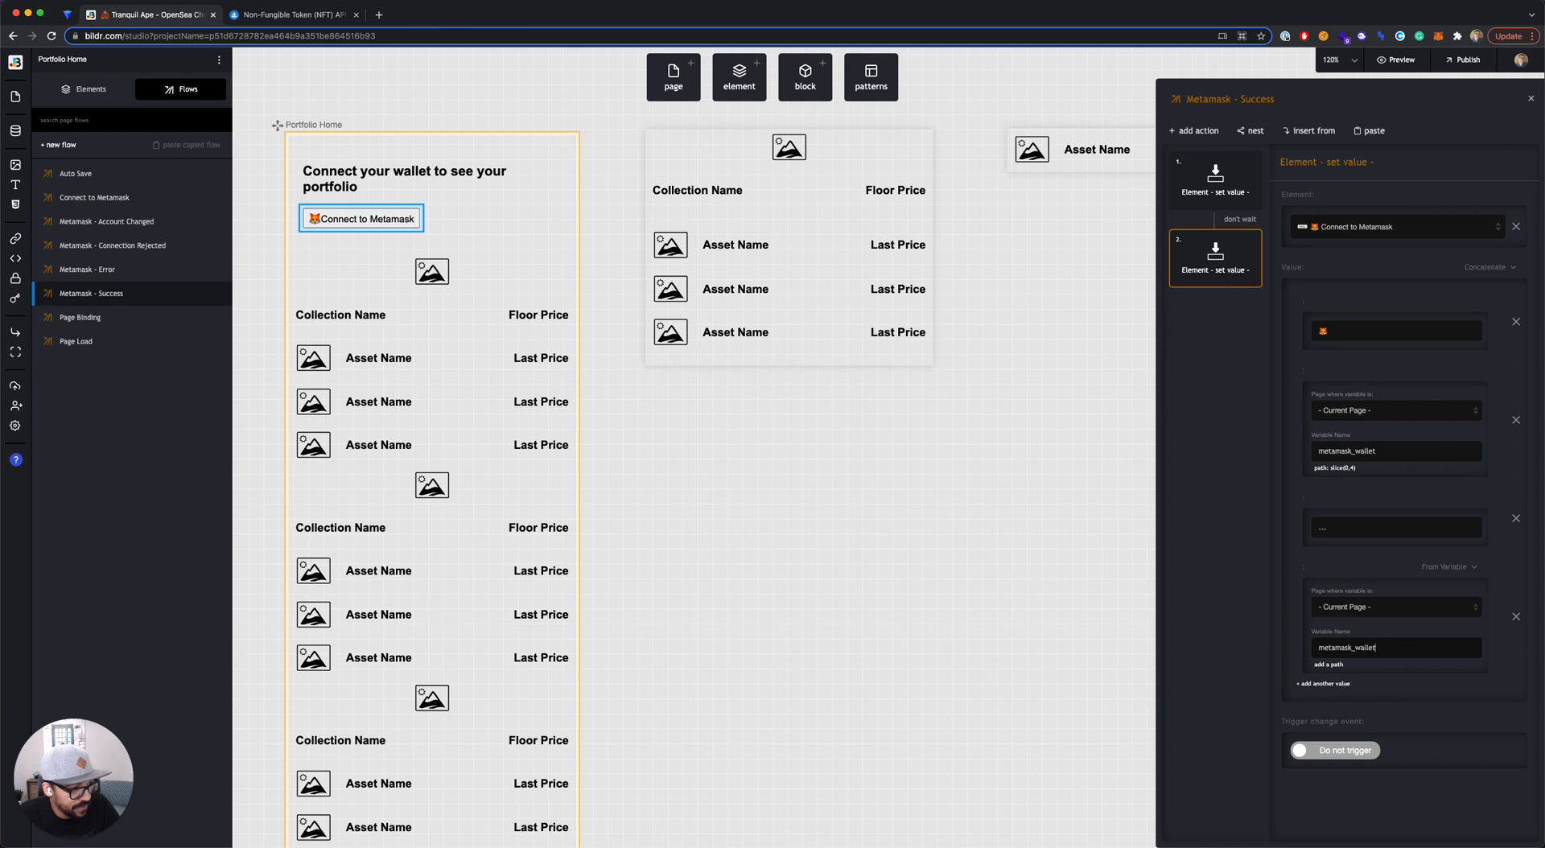
click(1328, 665)
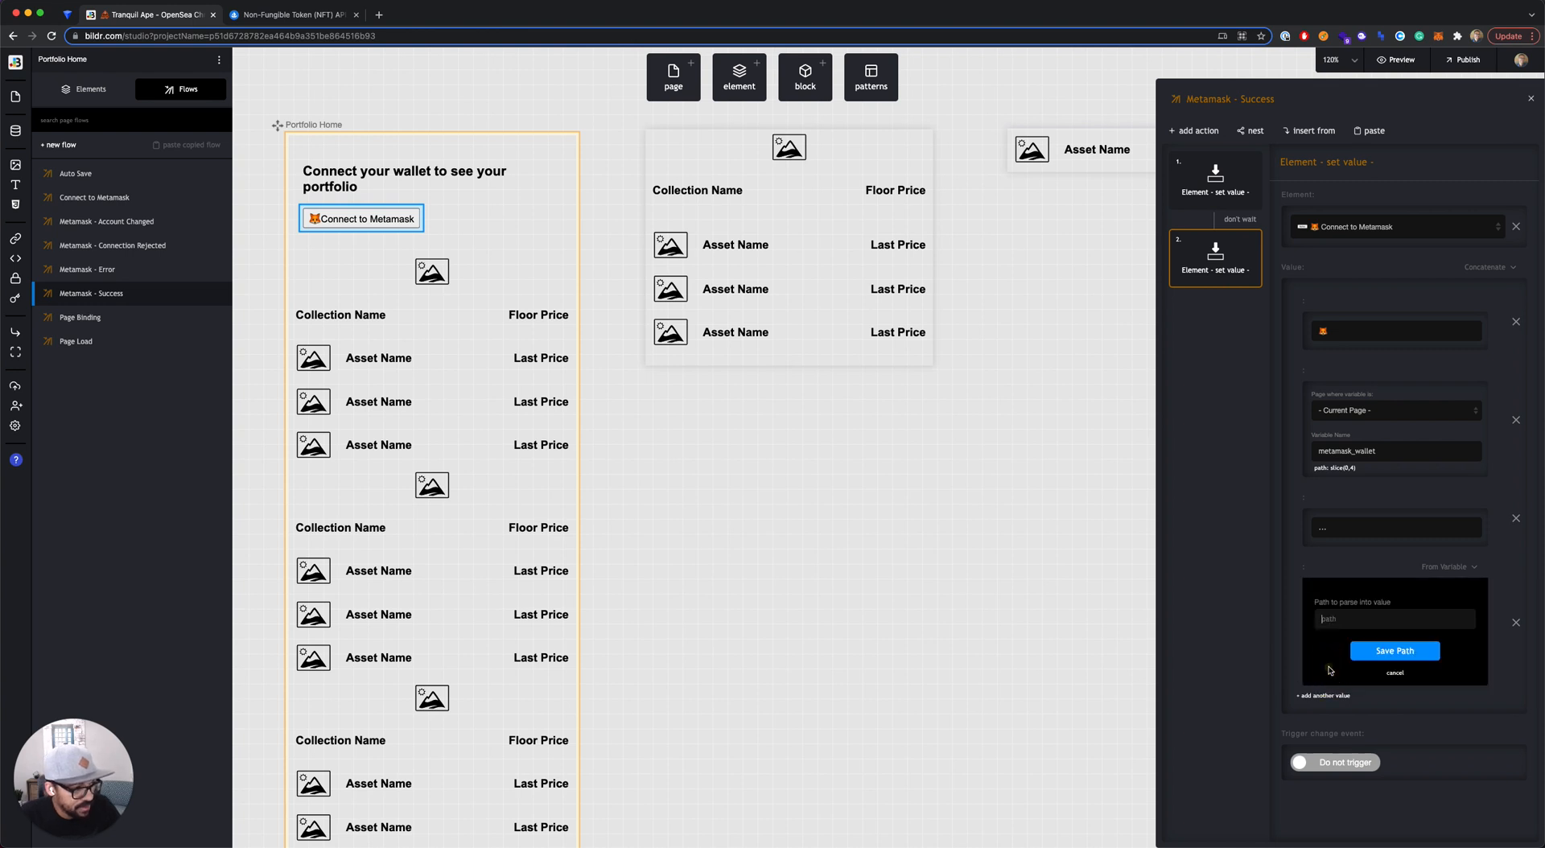
text(slice(-4)
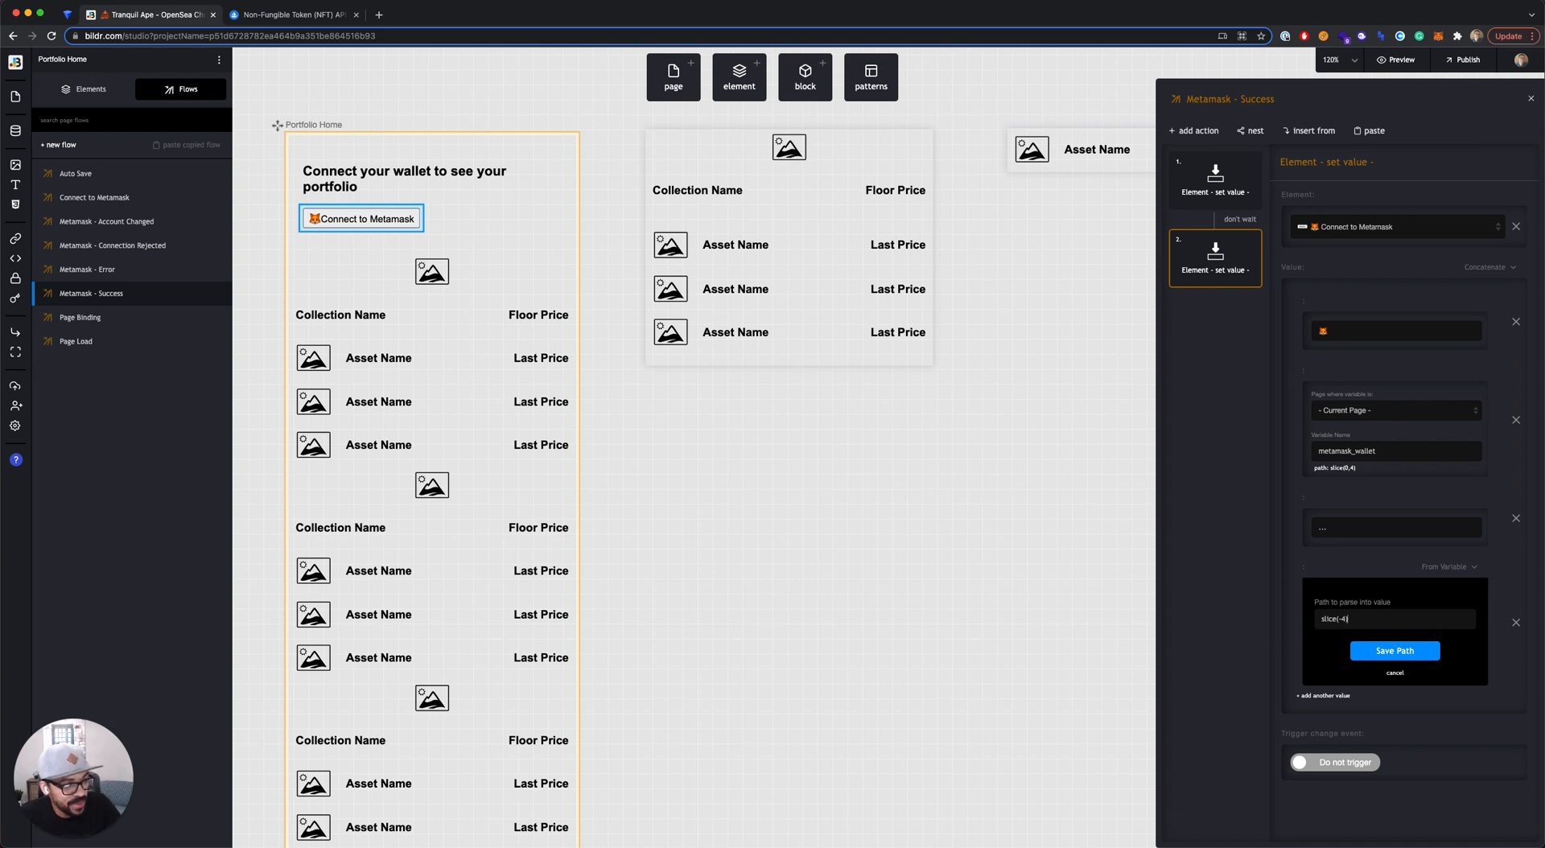
click(1396, 653)
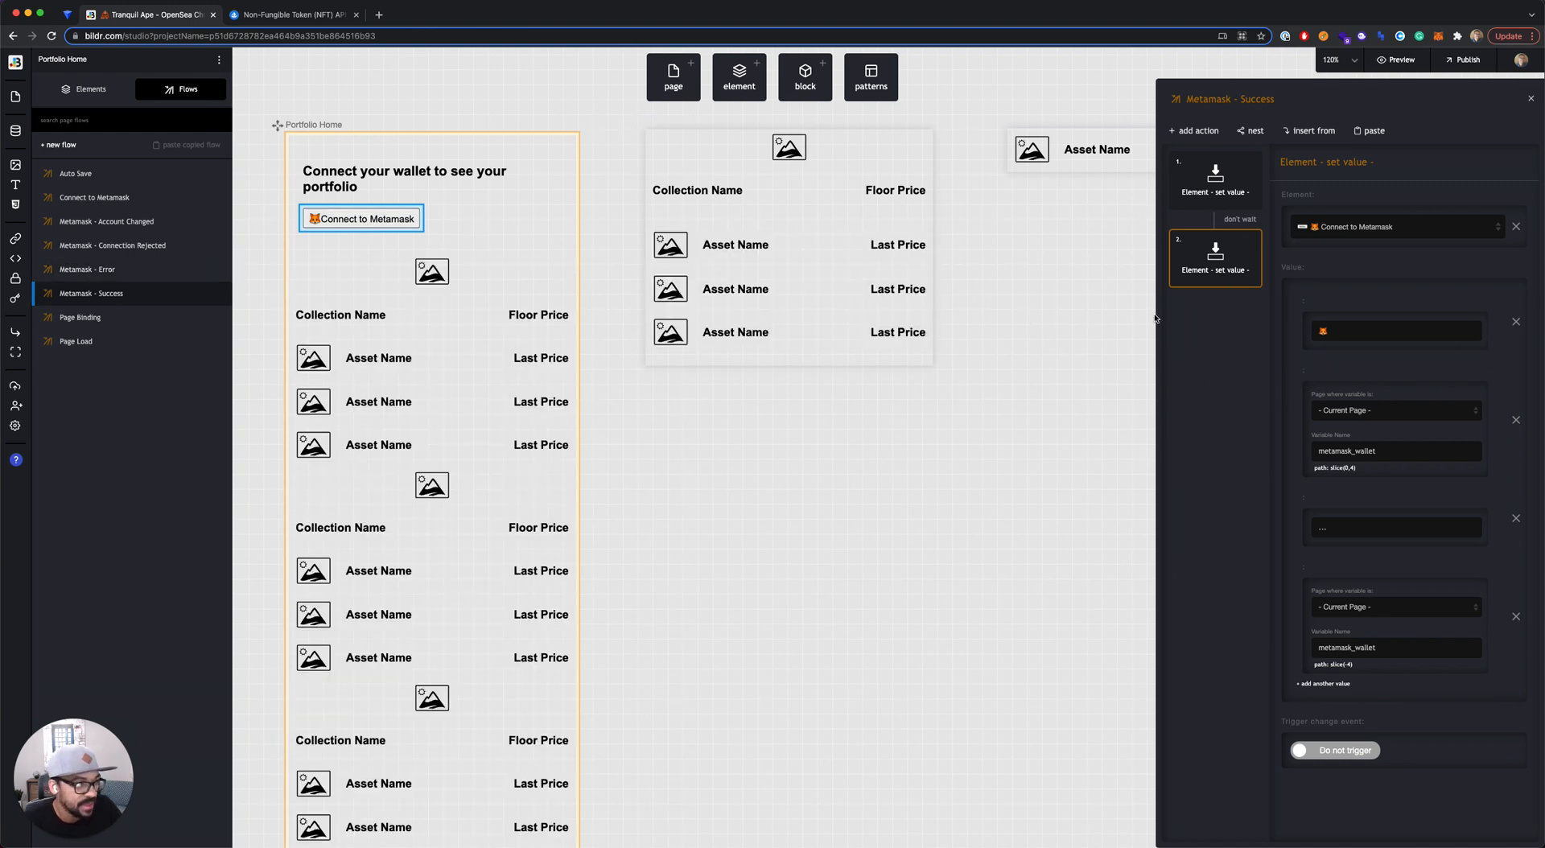
click(1222, 320)
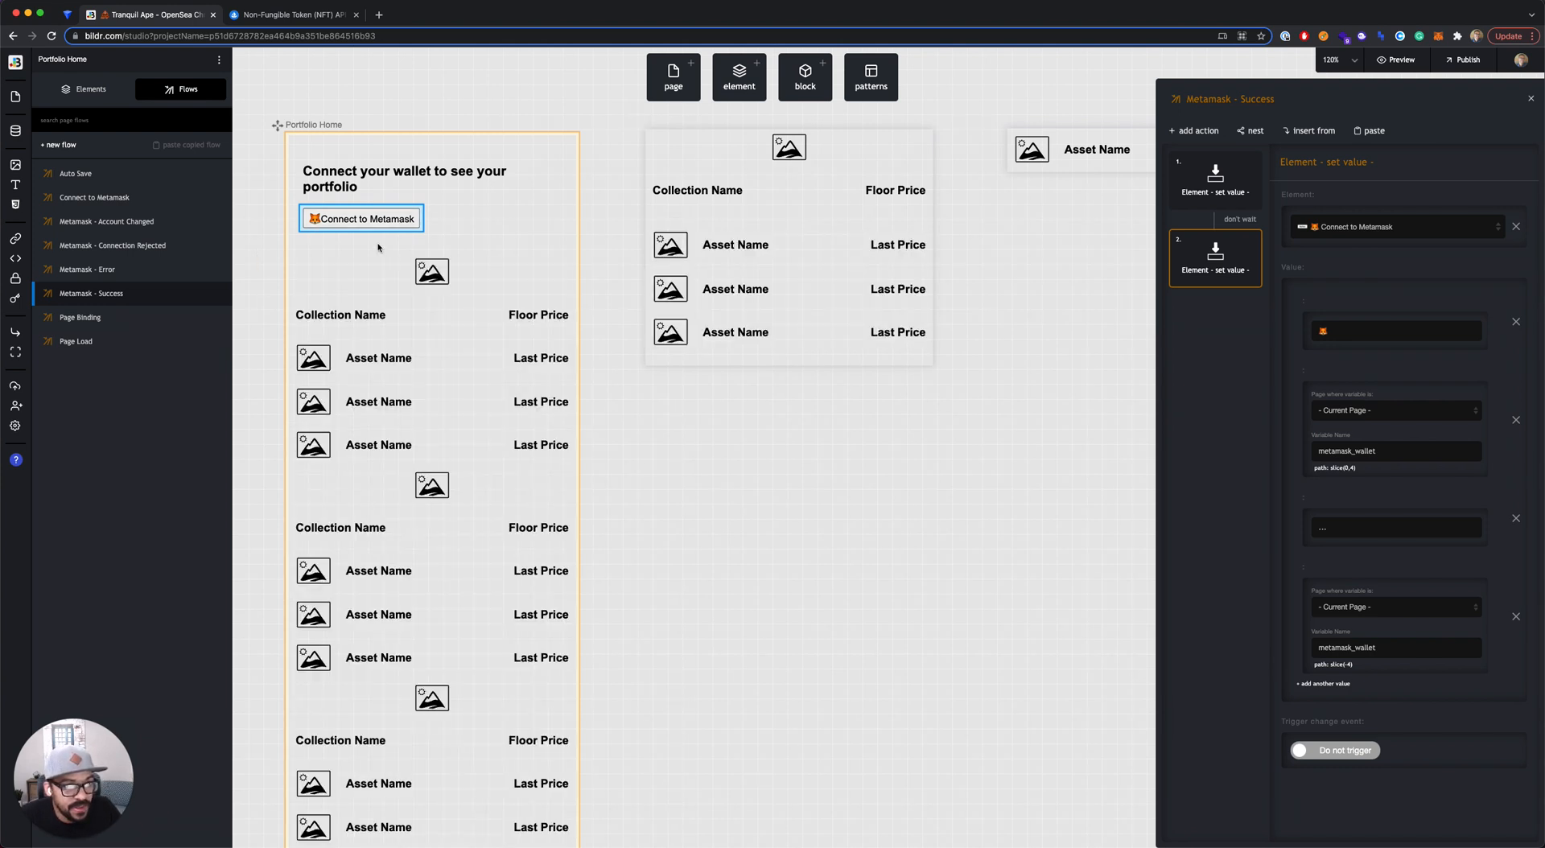
- In the connect button's click flow, assign Metamask - Success as the success flow and Metamask - Connection Rejected as the rejected connection flow
click(85, 90)
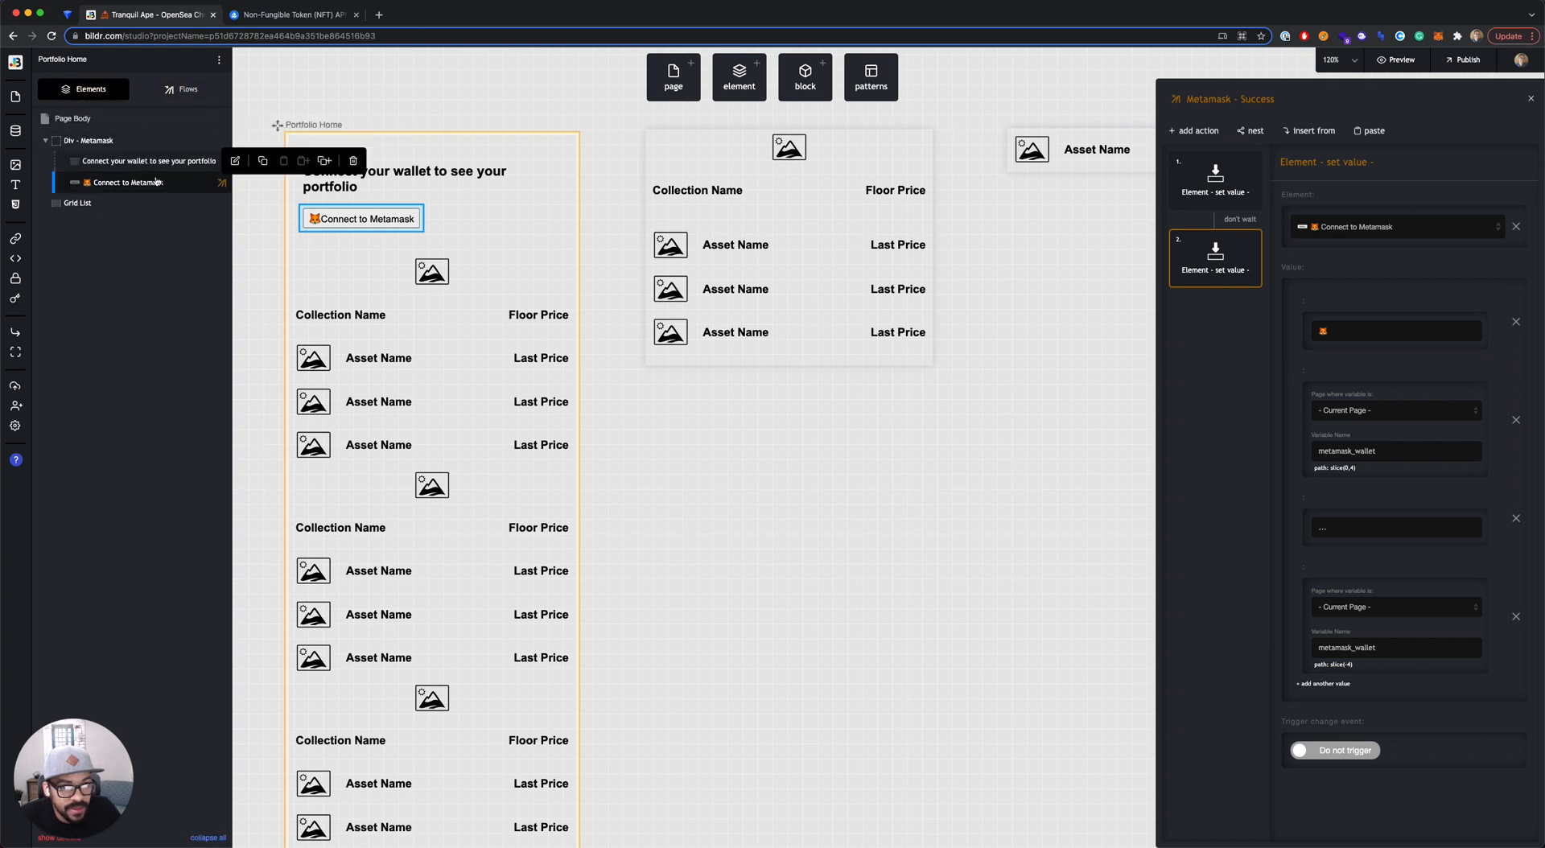
click(194, 182)
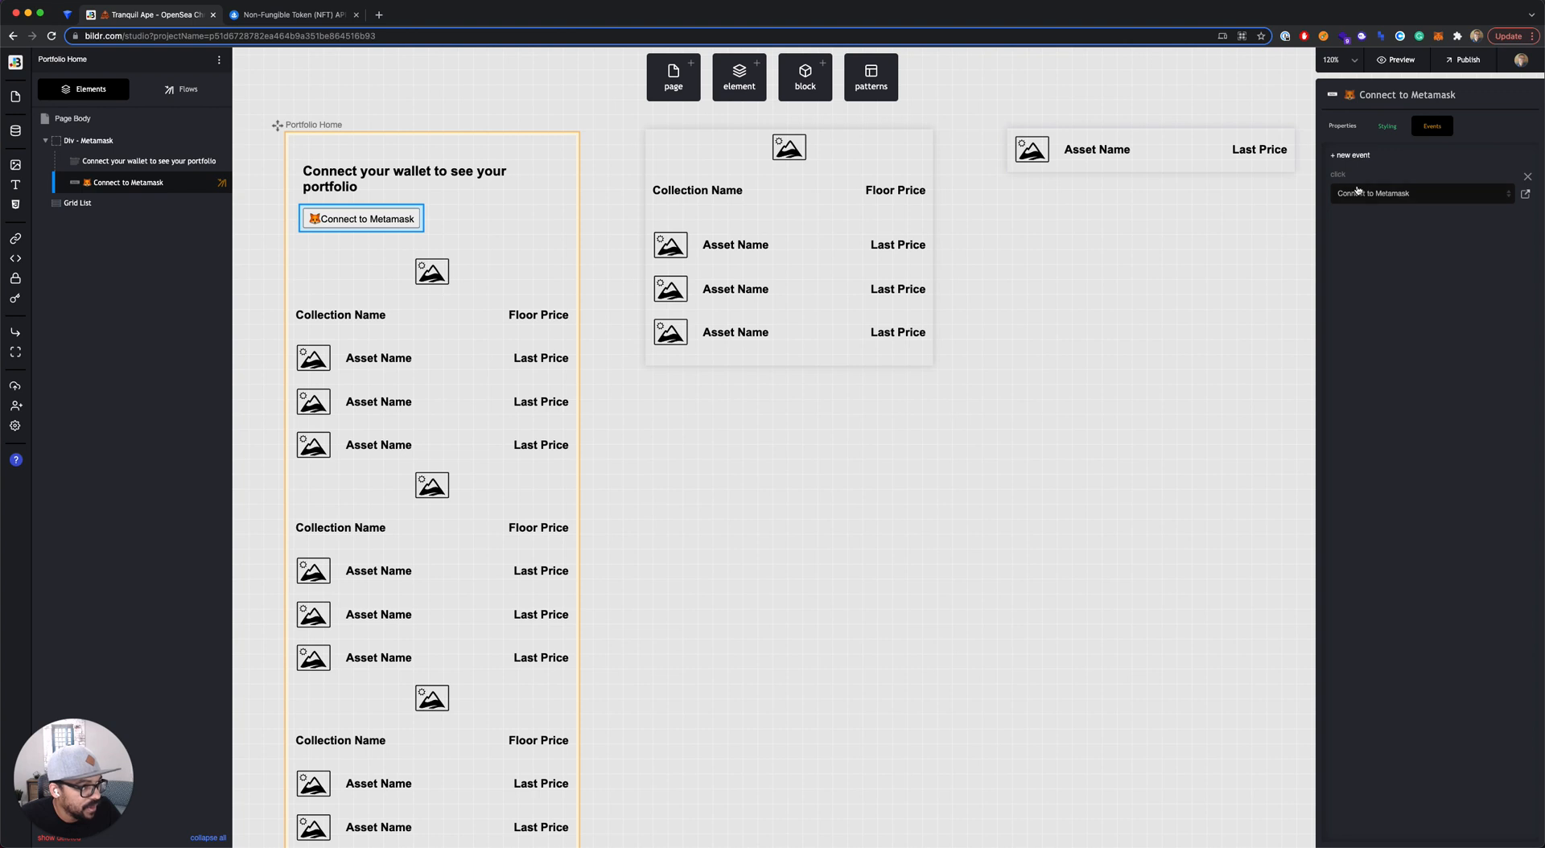
click(1525, 196)
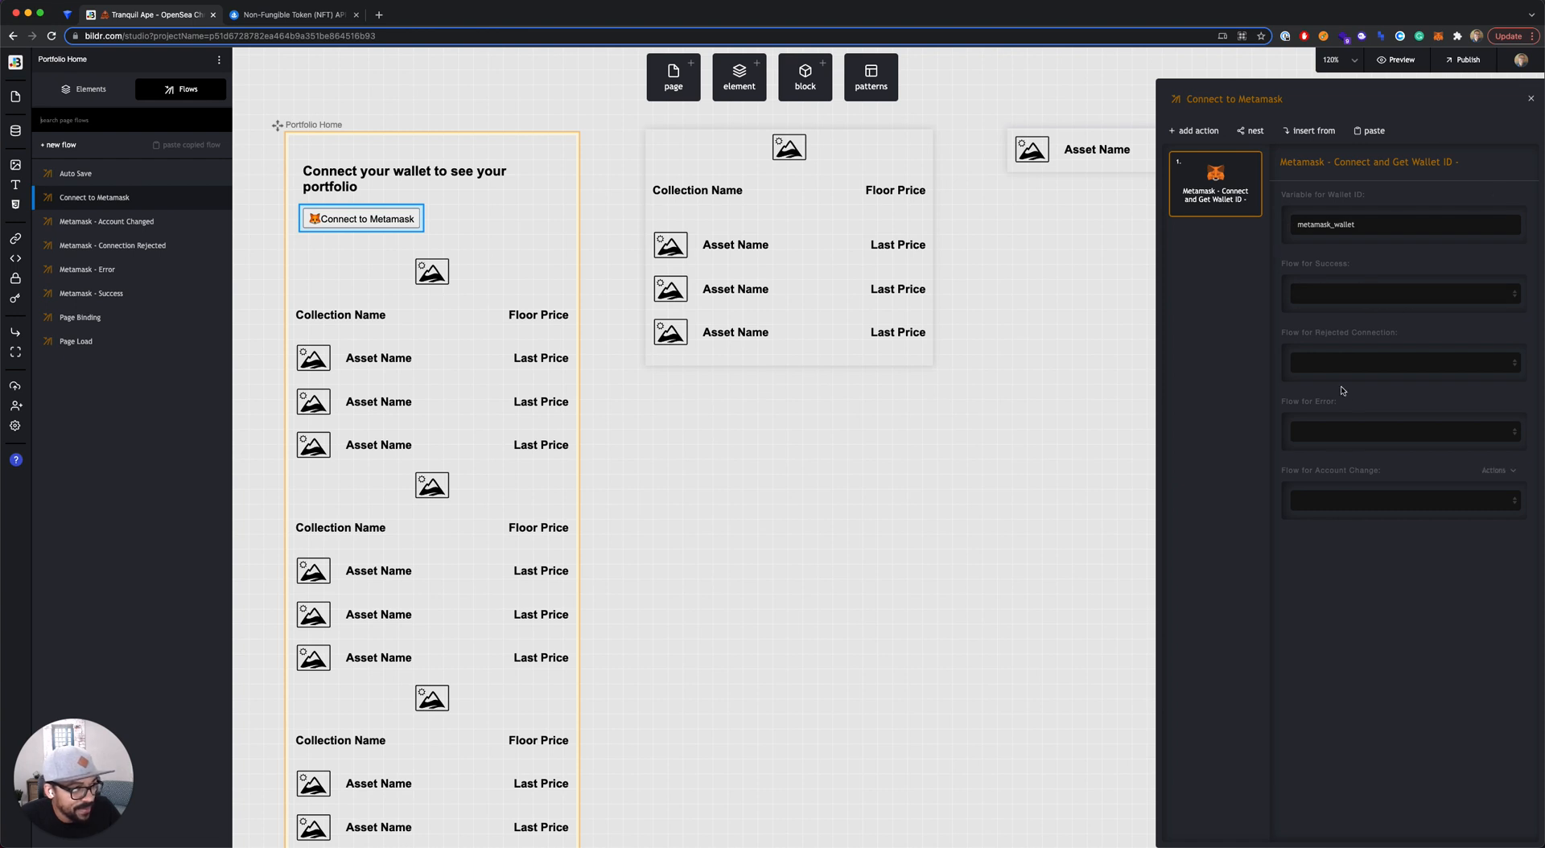
click(1324, 289)
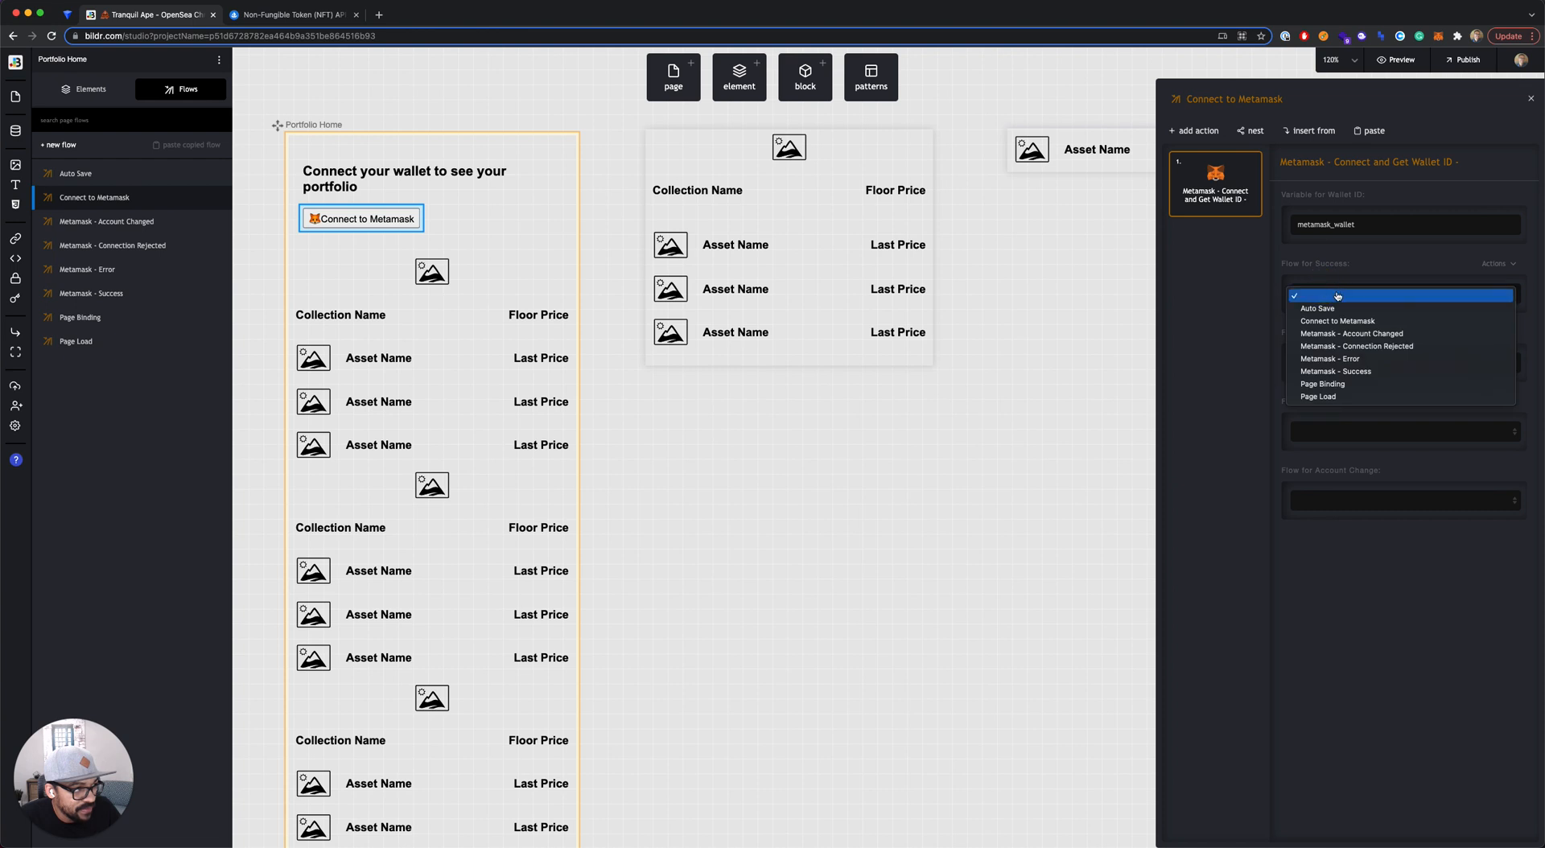
click(1369, 374)
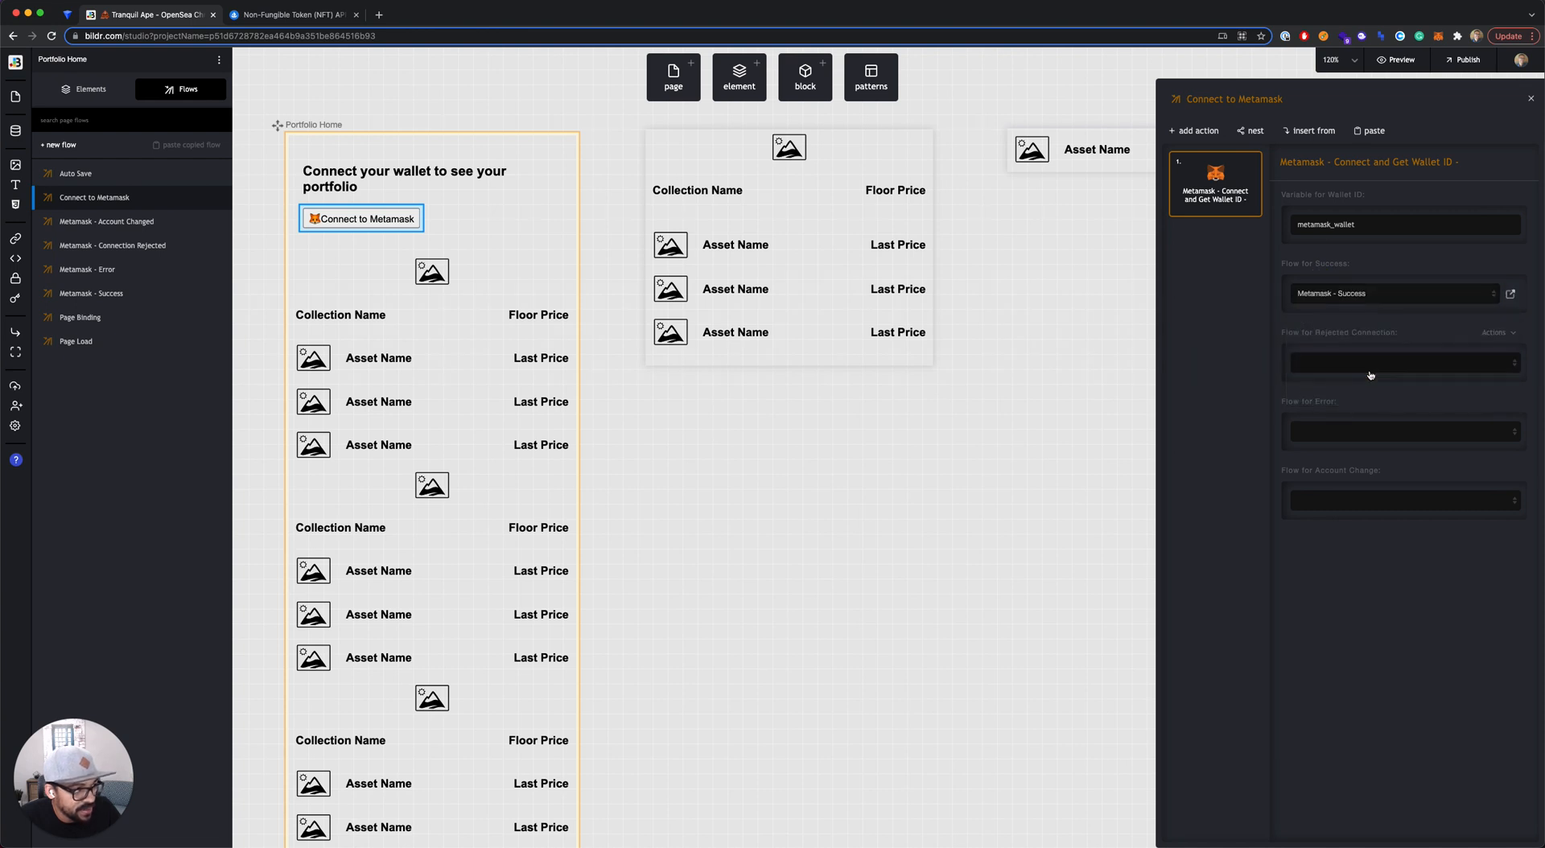
click(1372, 363)
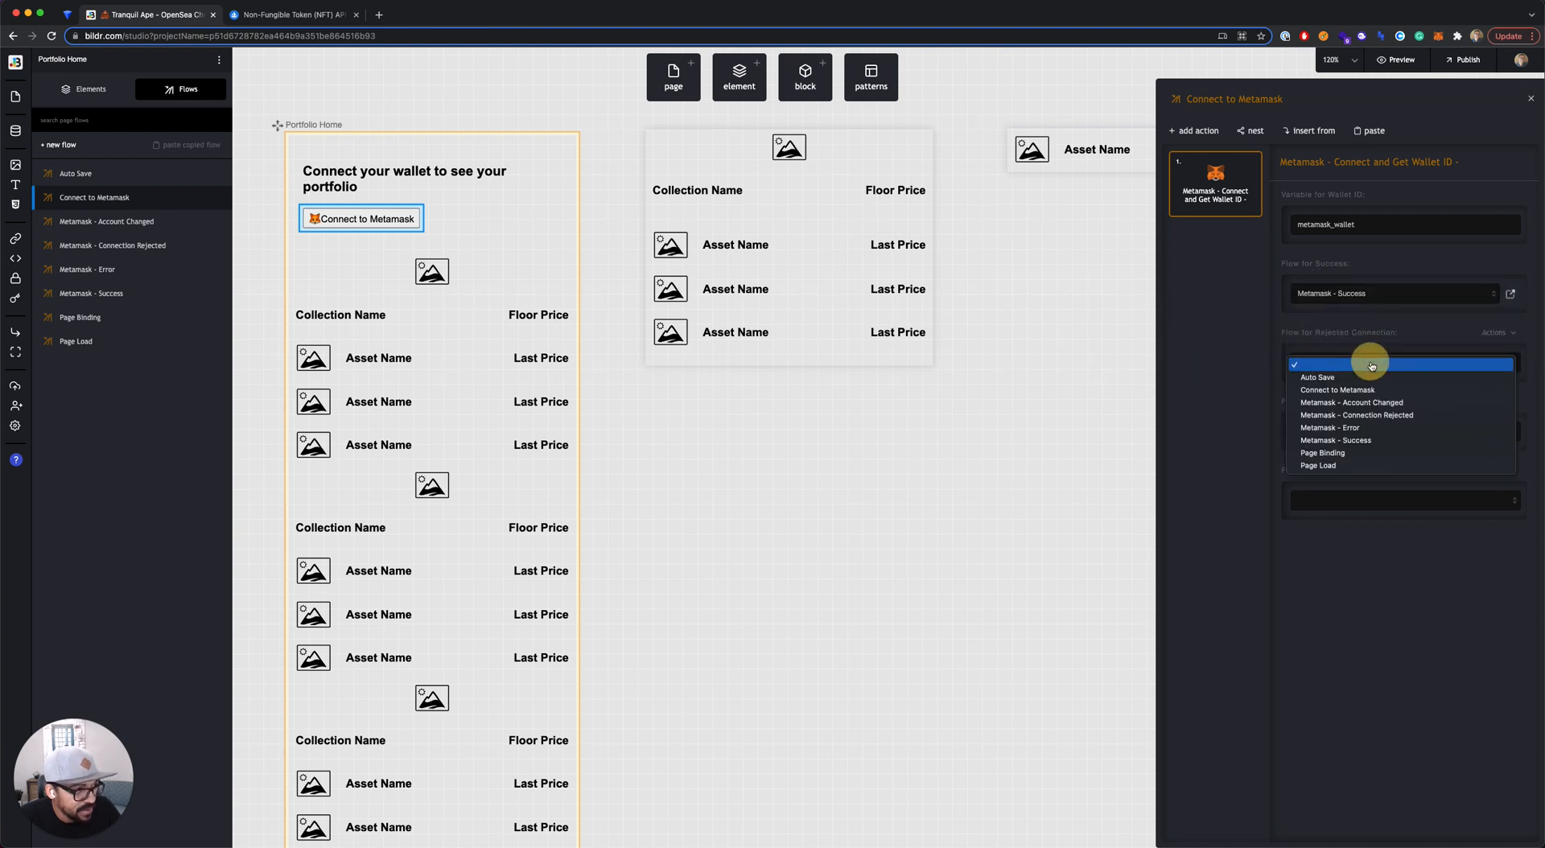
click(1384, 415)
- Assign Metamask - Error as the error flow and Metamask - Account Changed as the account change flow
click(1375, 431)
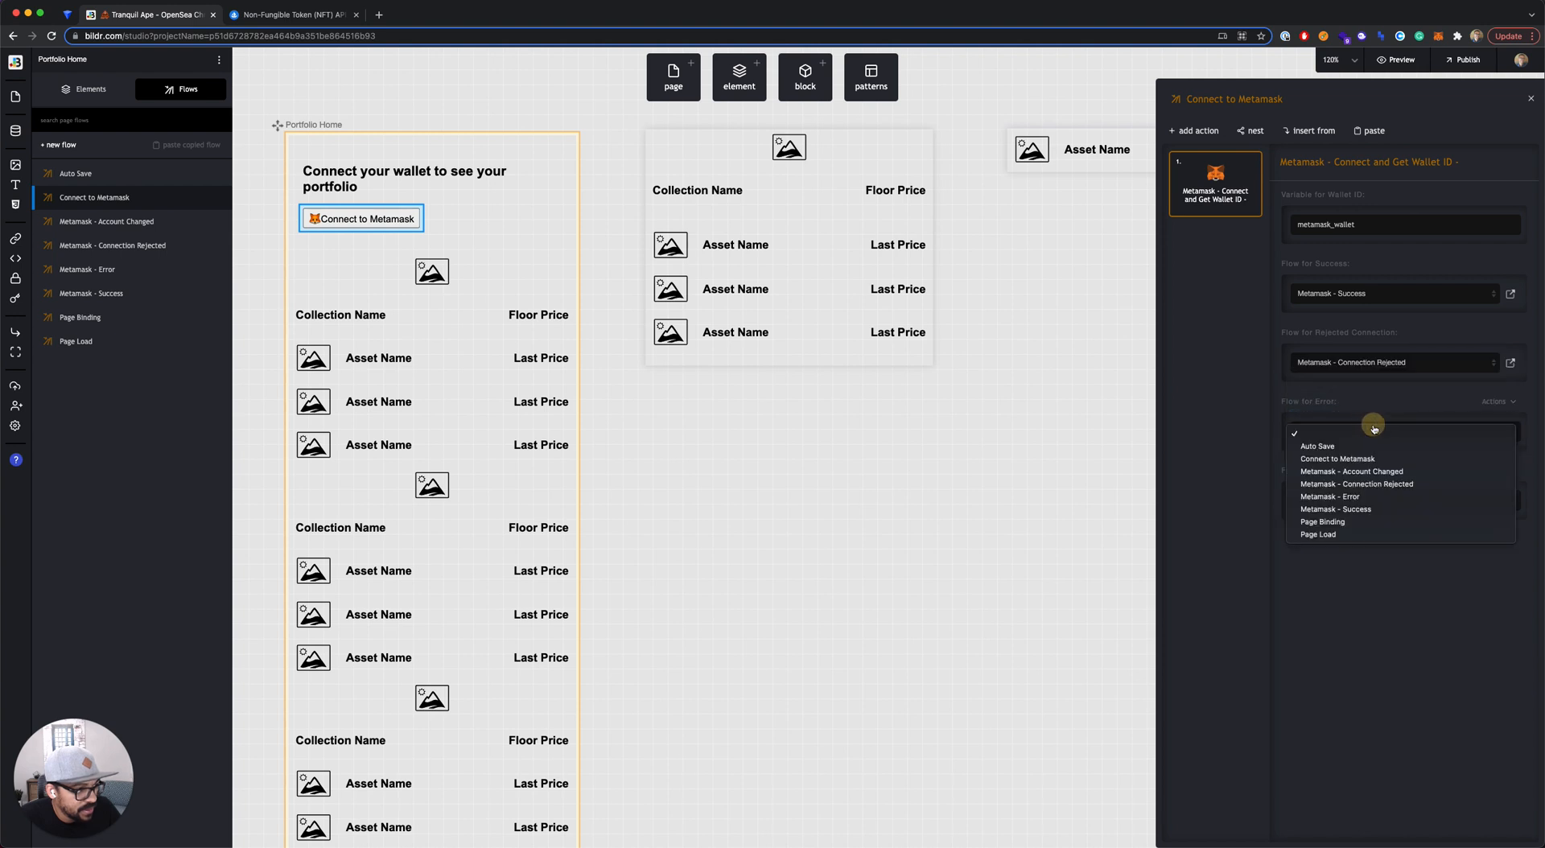
click(1377, 496)
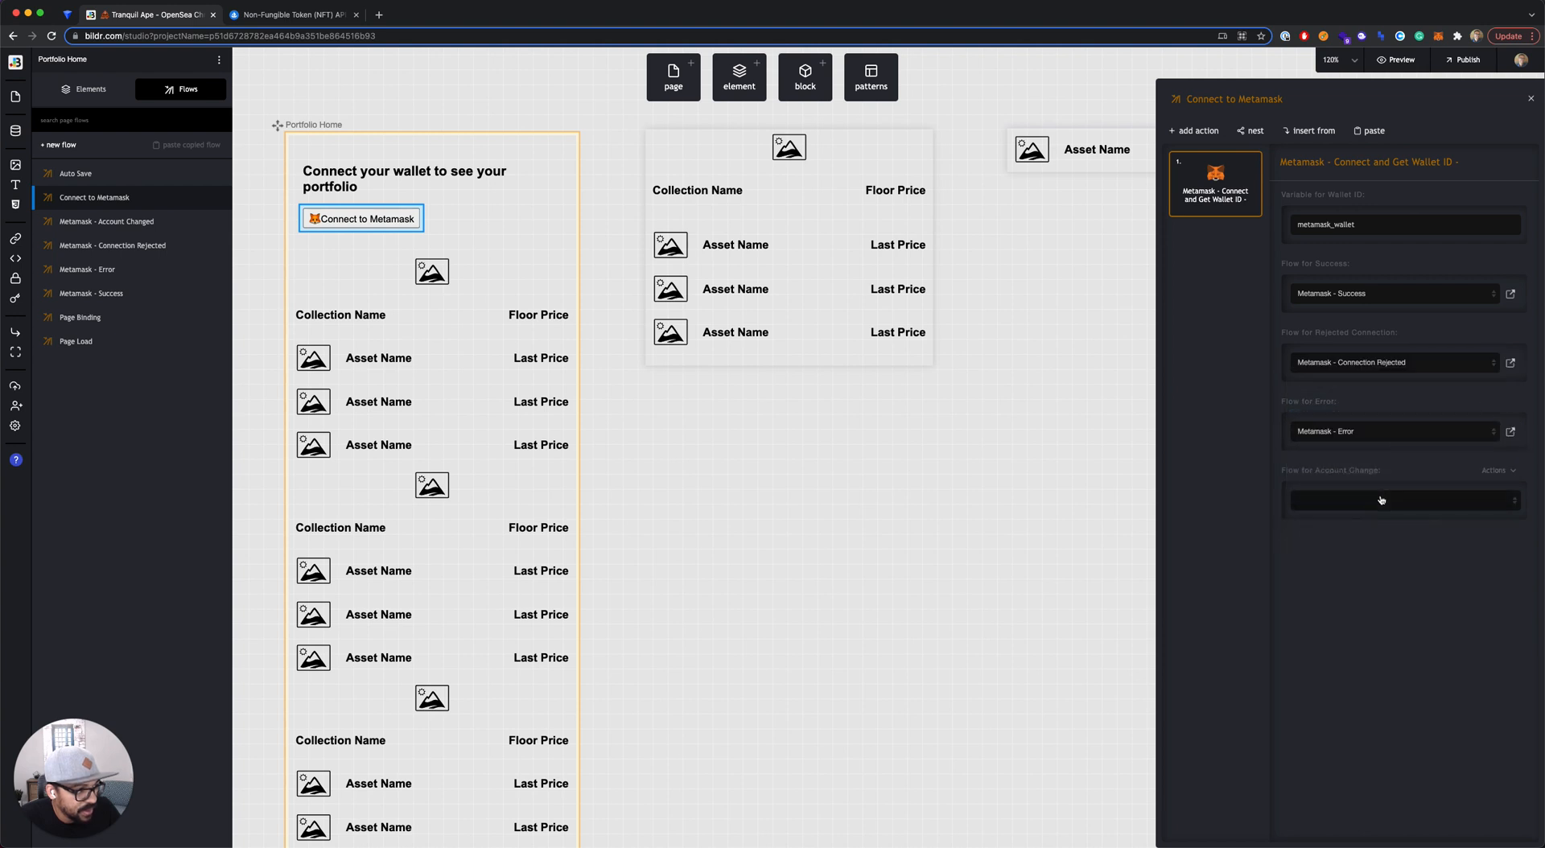
click(1380, 499)
click(1390, 540)
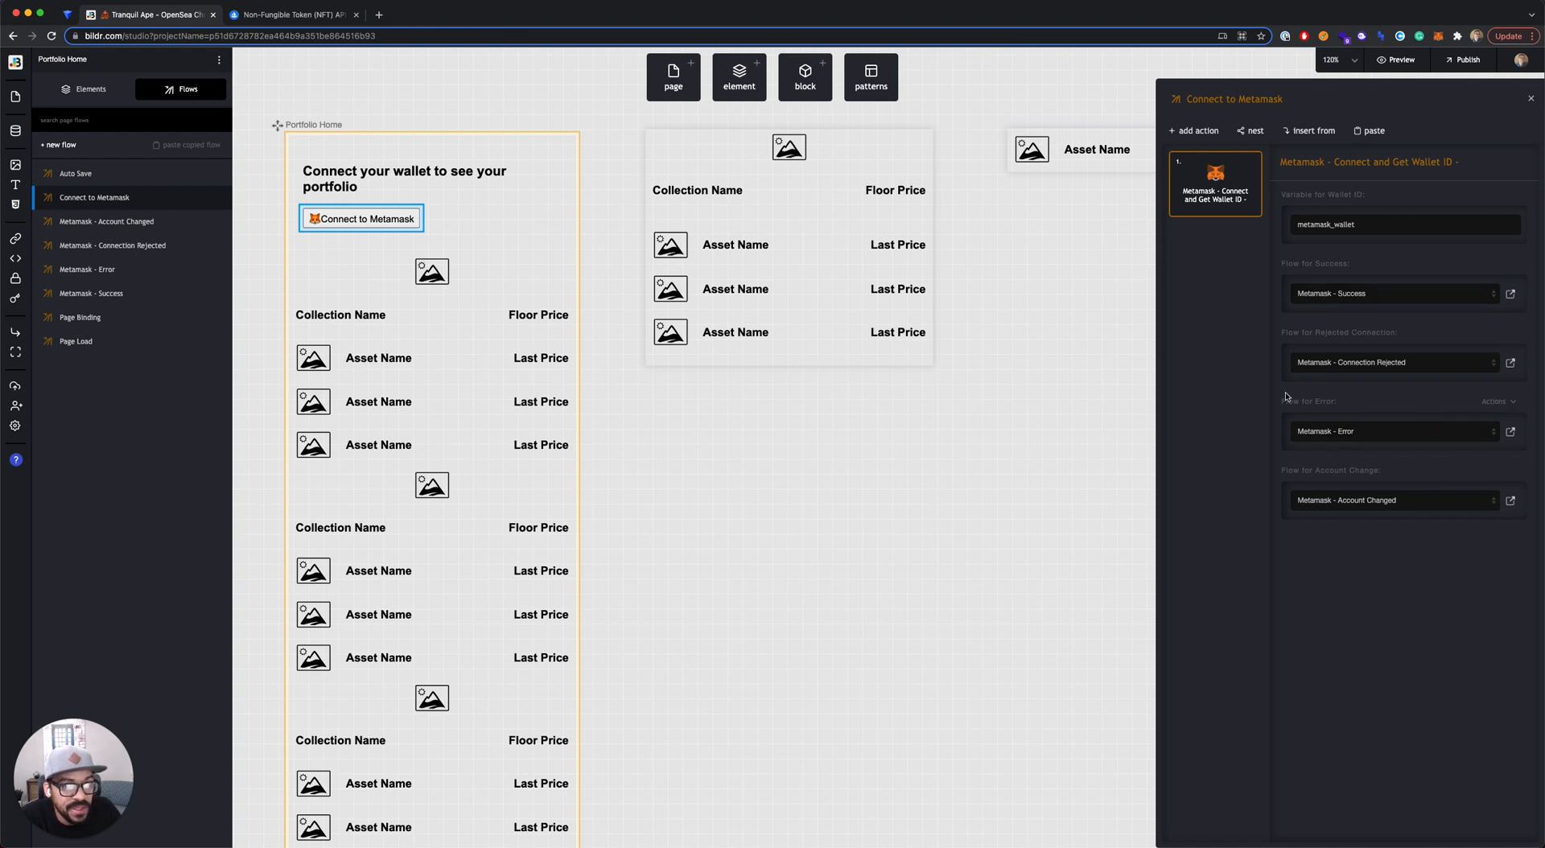
- Preview the project with Portfolio Home set as its root landing page and open the live view
click(1404, 61)
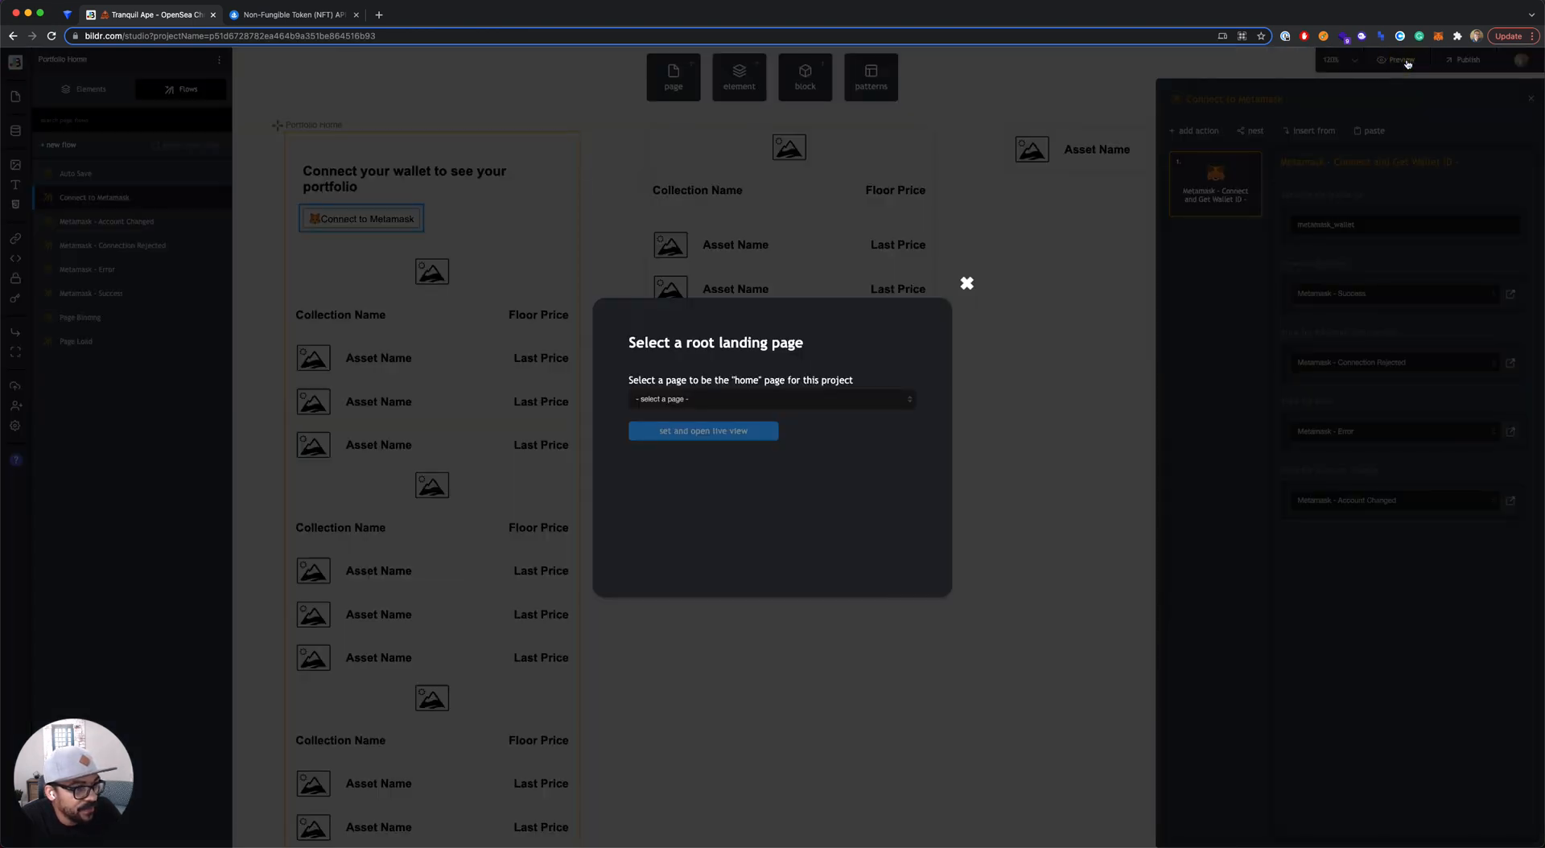
click(779, 398)
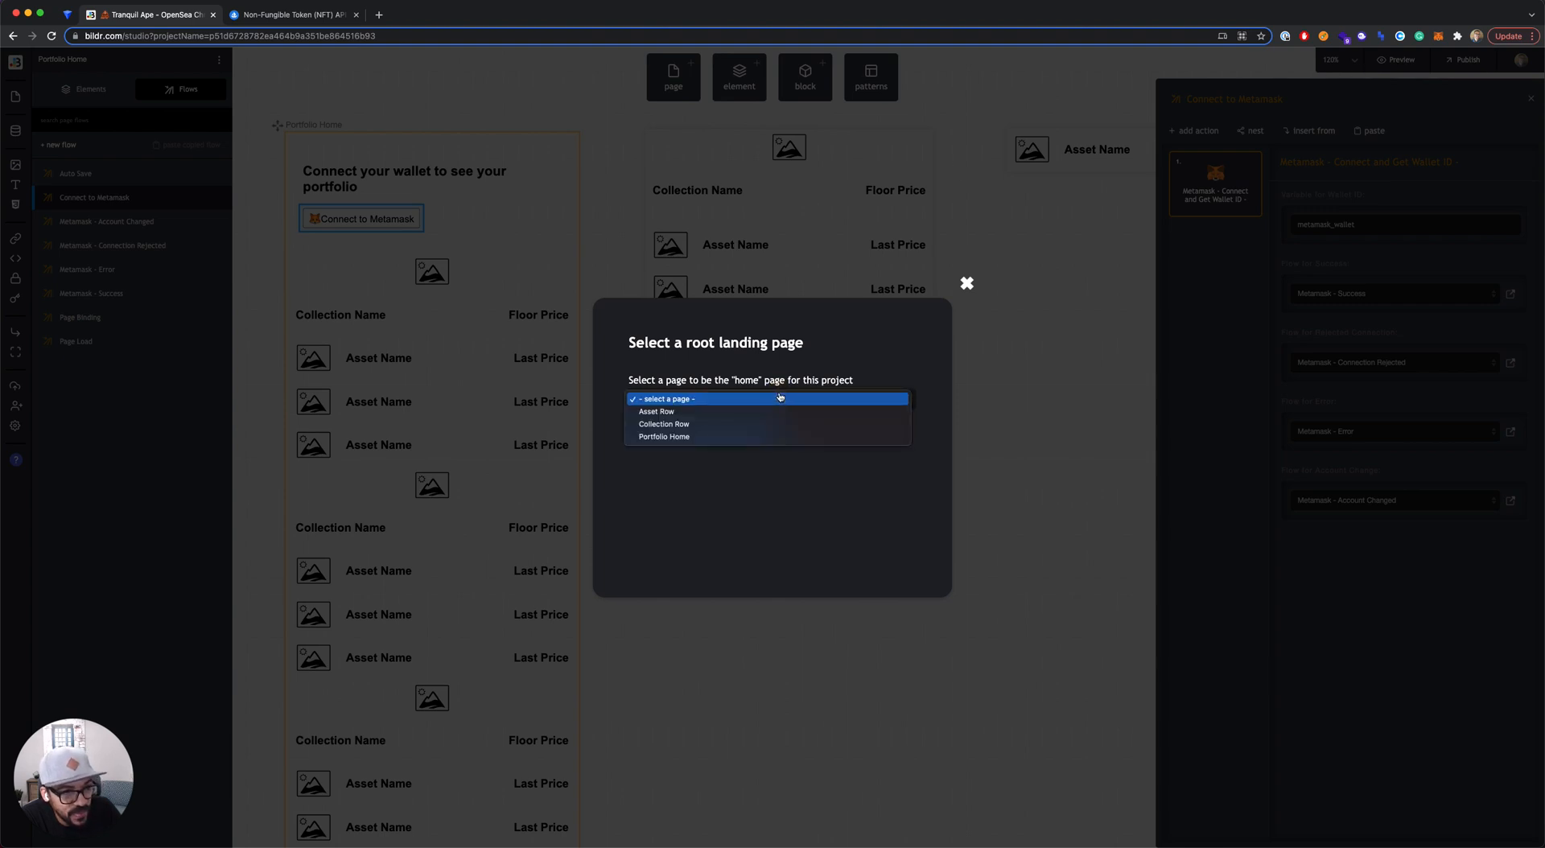
click(745, 437)
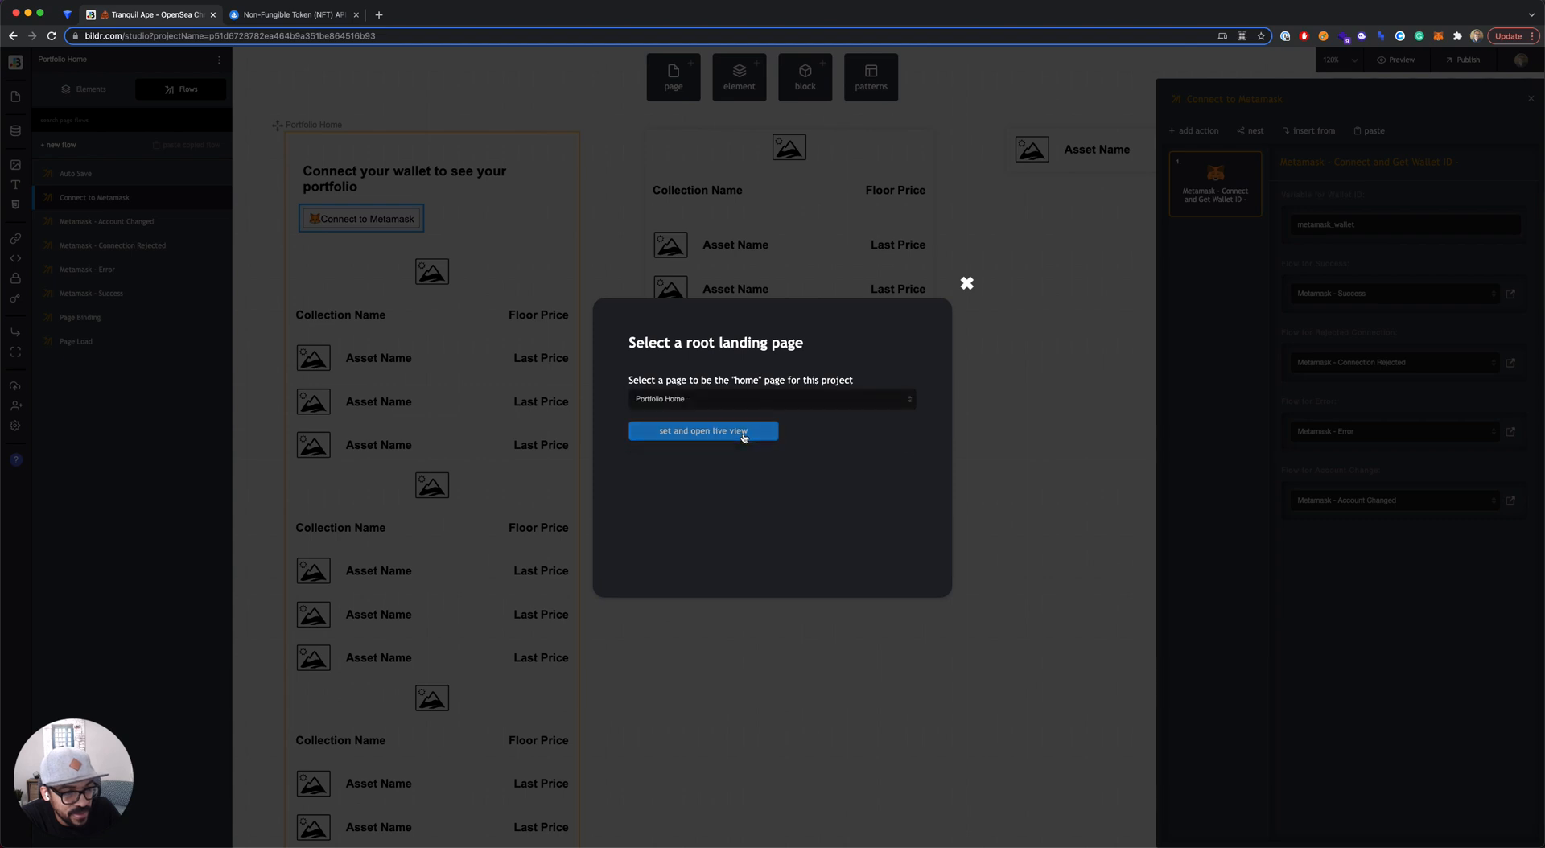
click(687, 437)
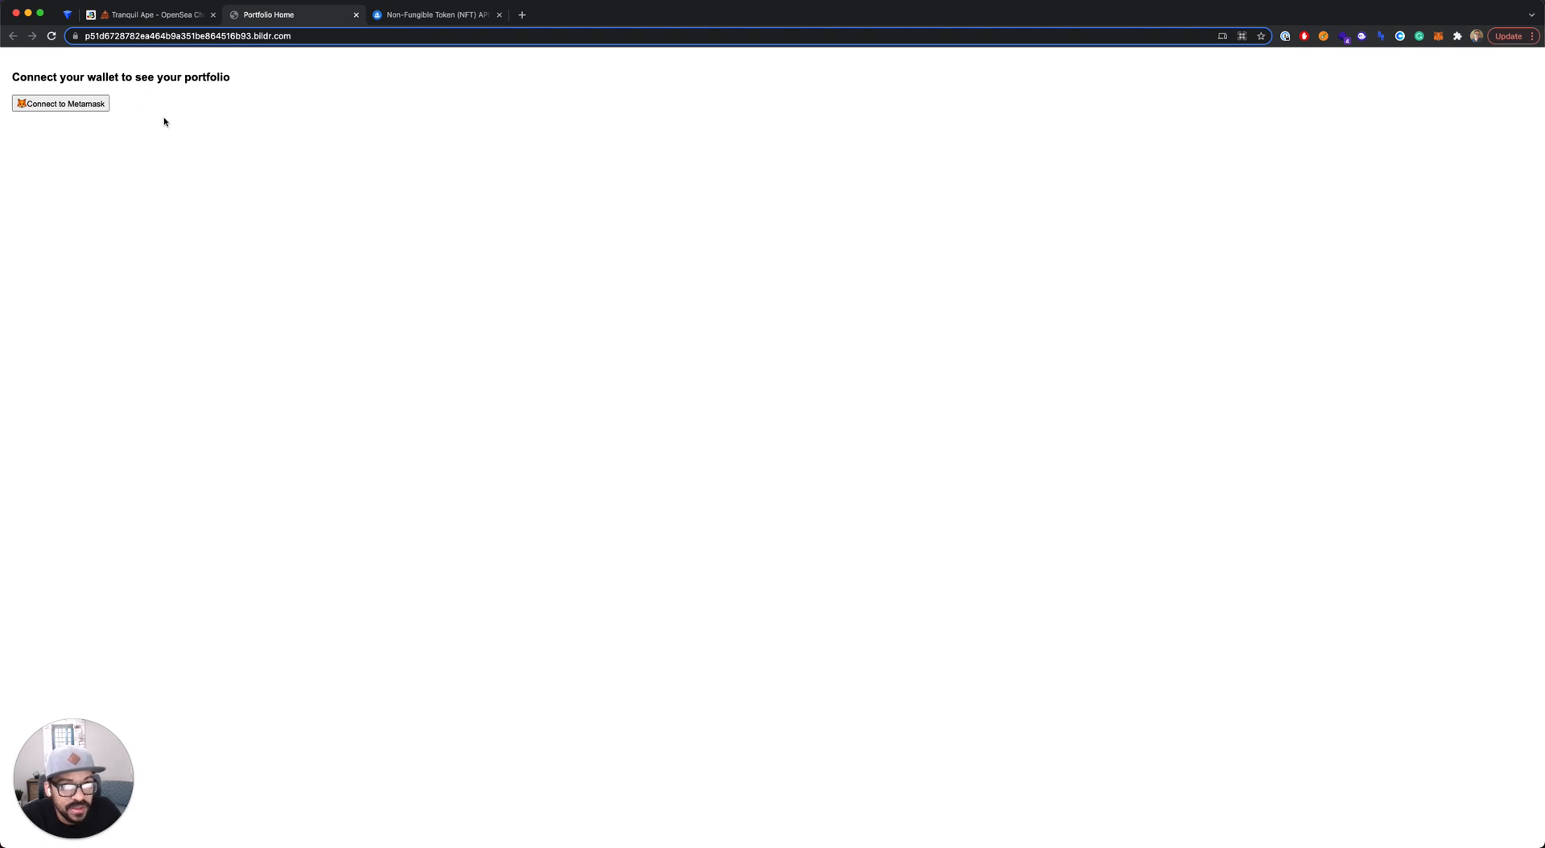
- Test the wallet connection on the live page by connecting Account 1 through MetaMask, and check the status heading
click(79, 105)
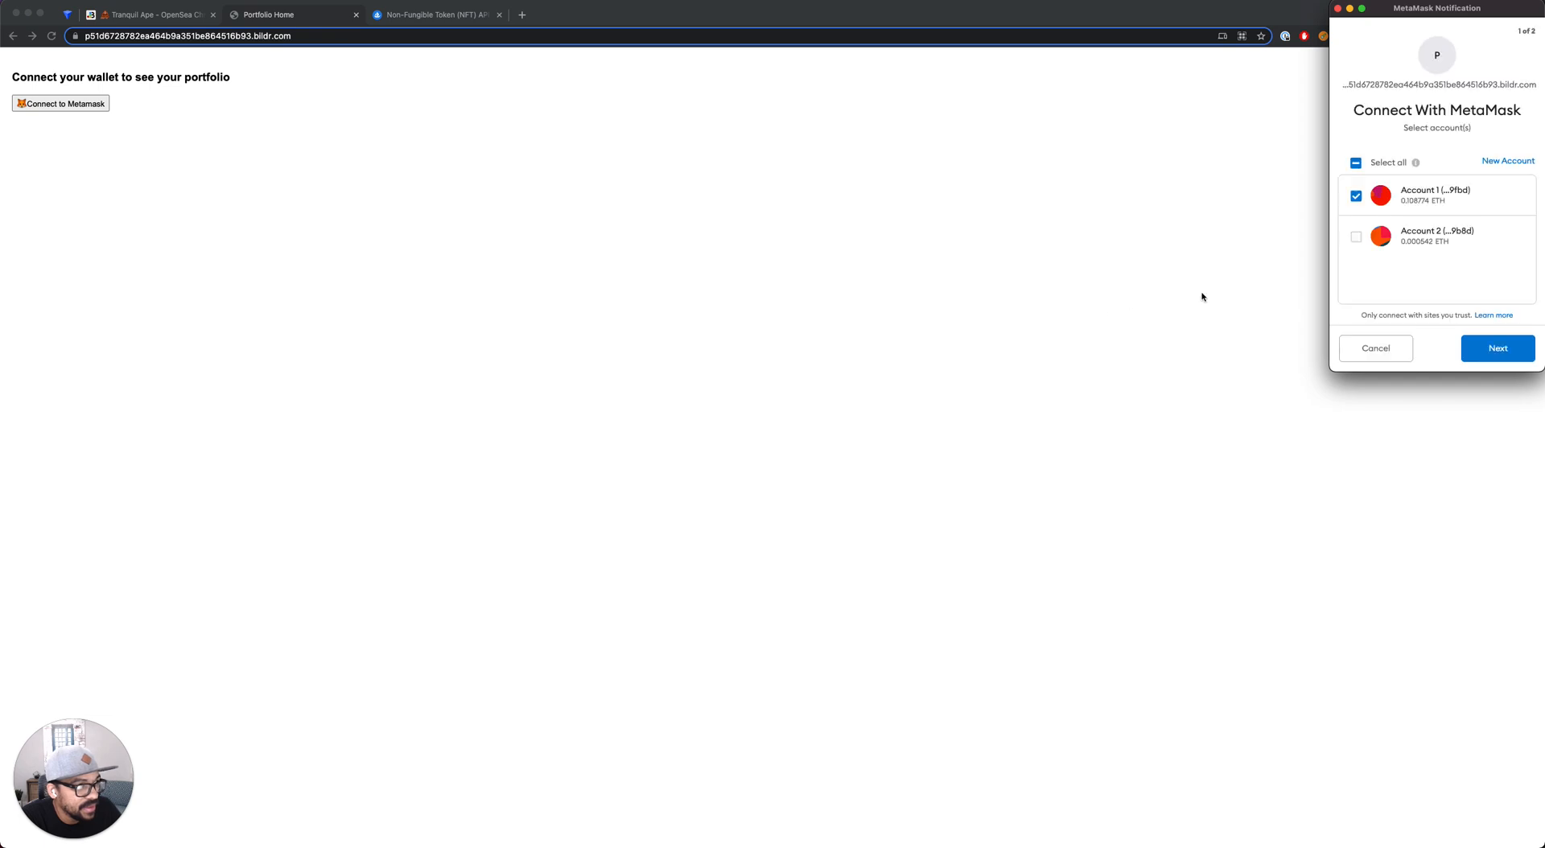
click(1495, 350)
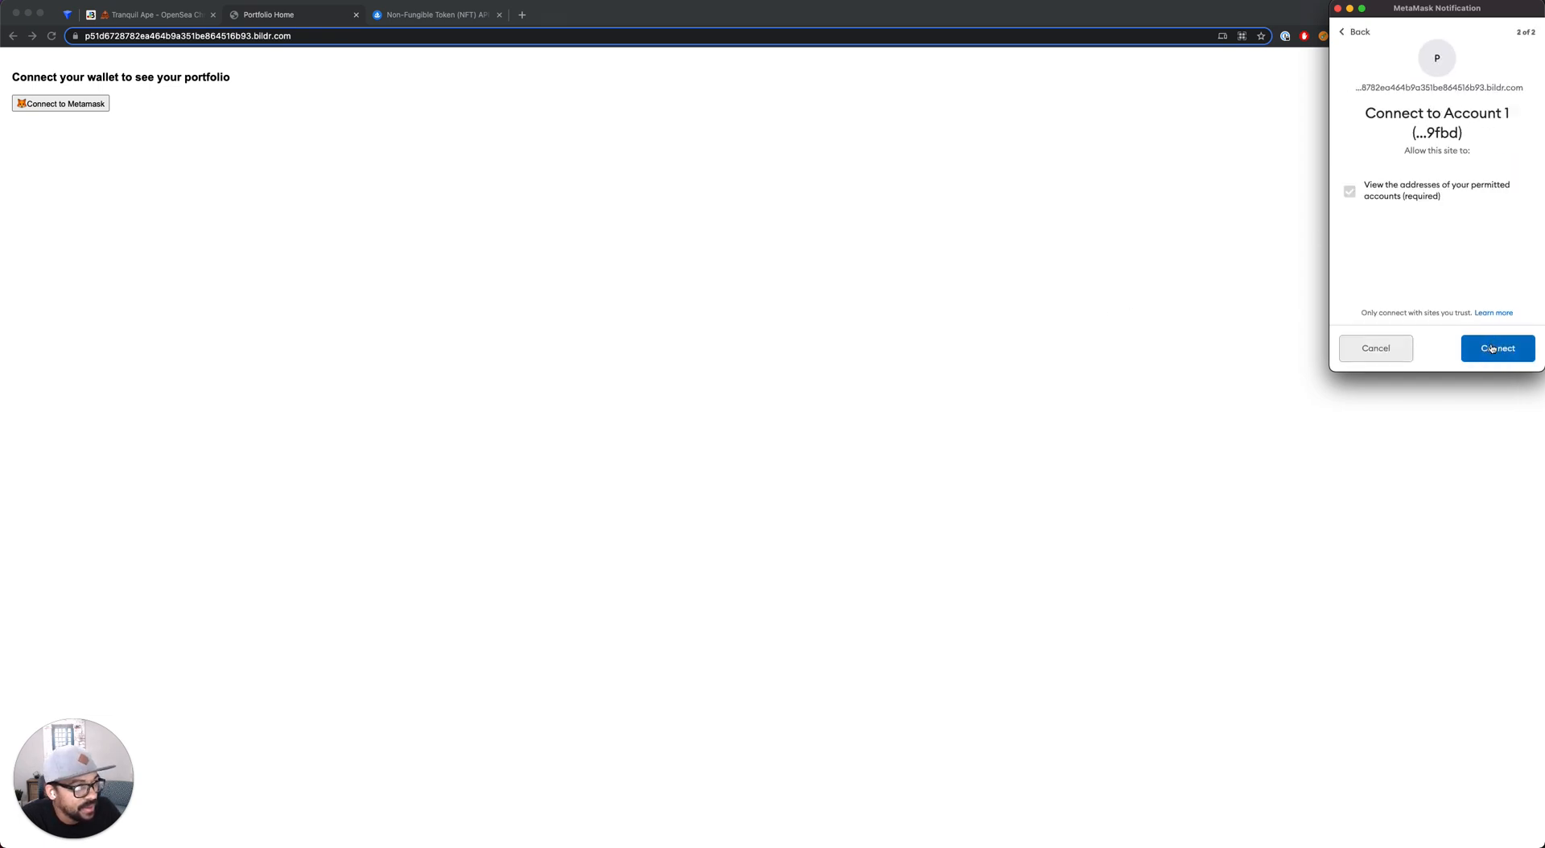
click(1494, 349)
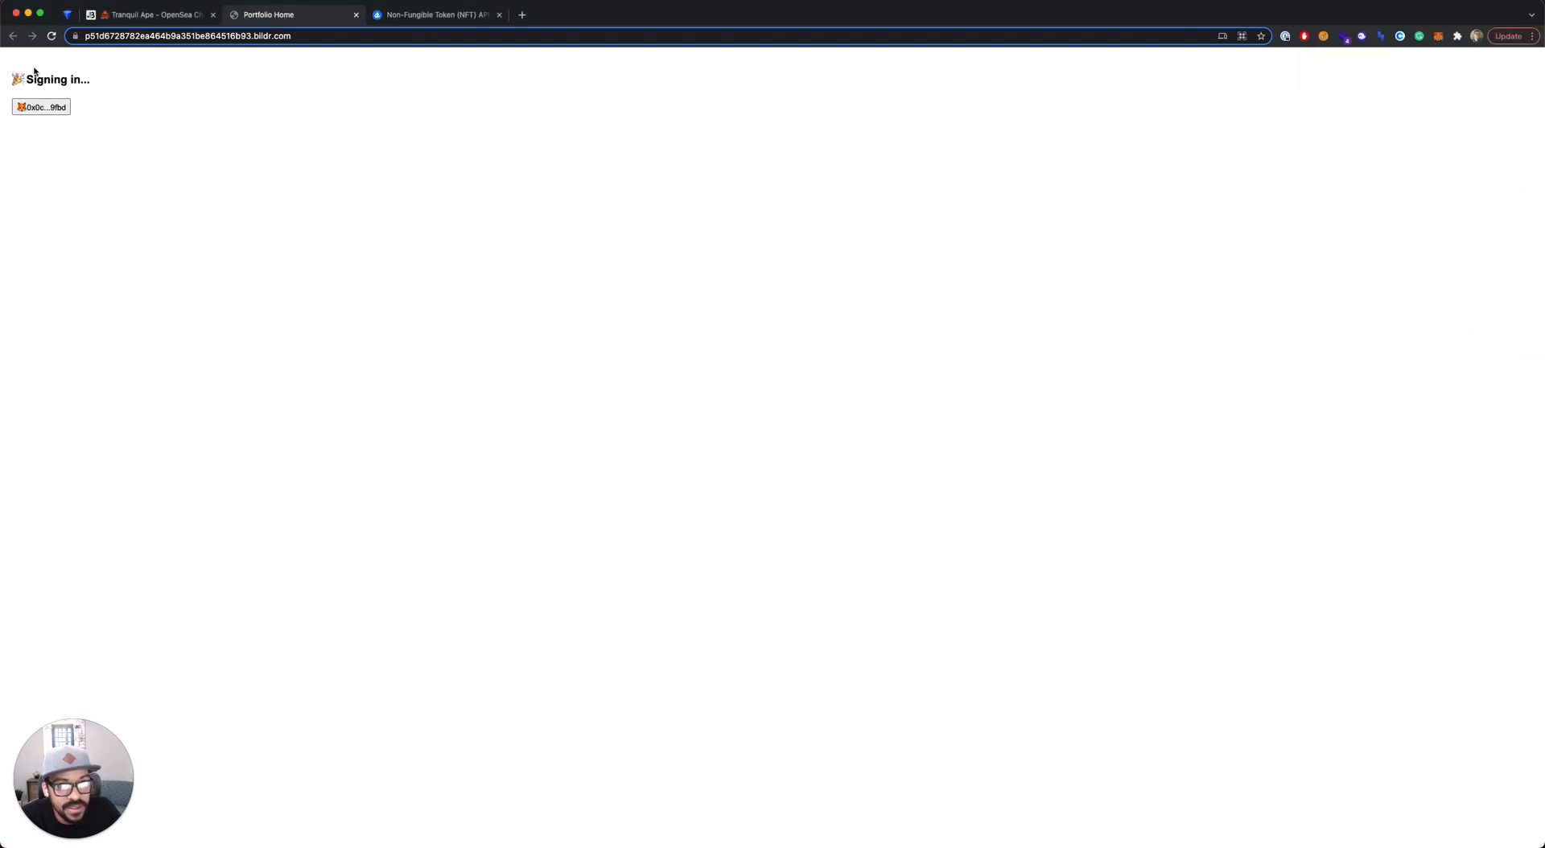
triple_click(110, 73)
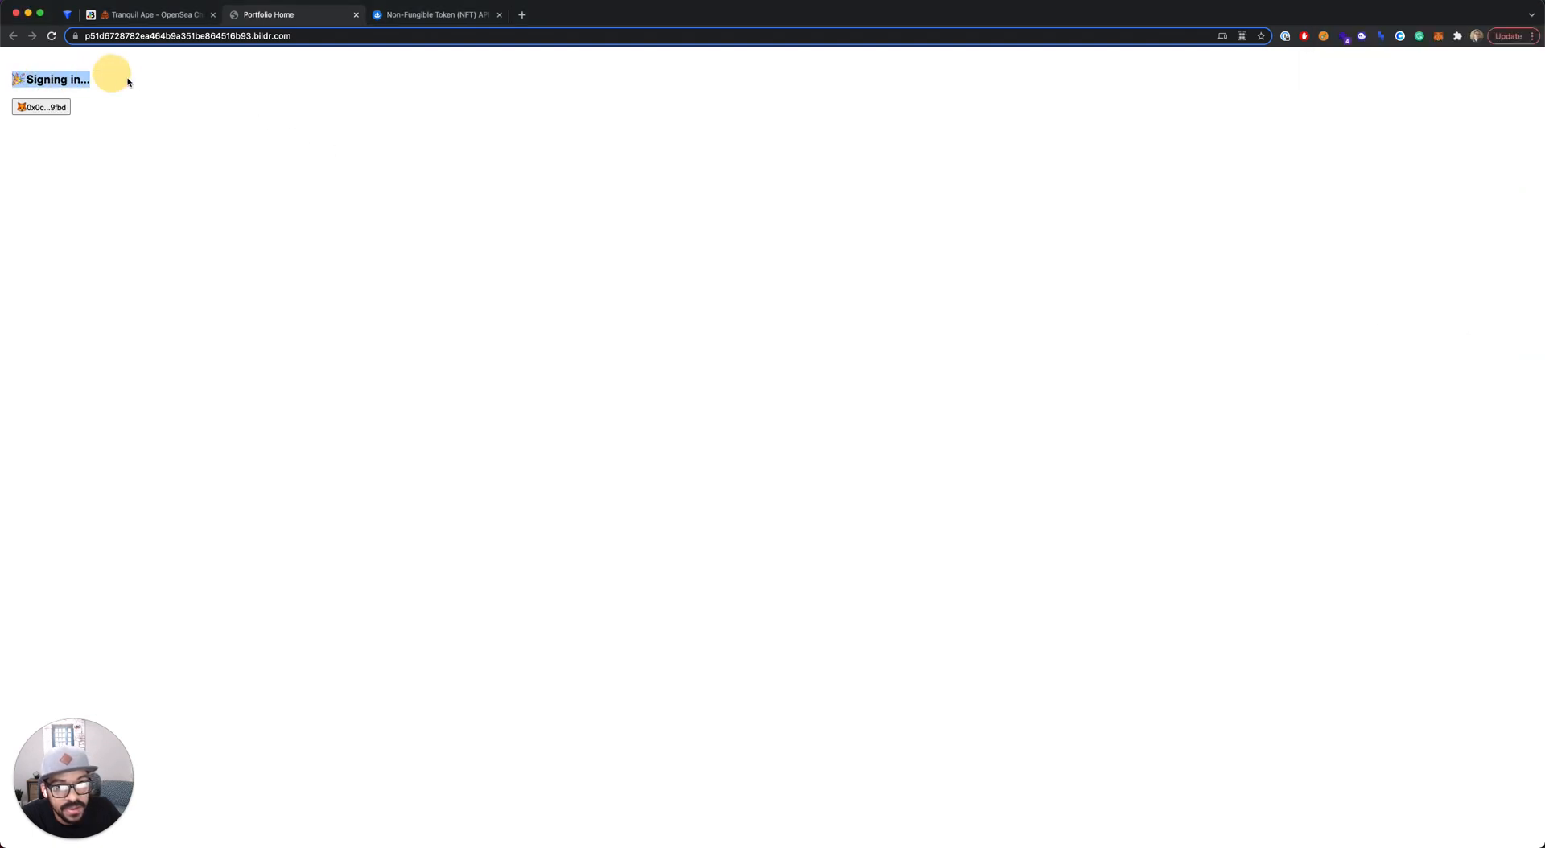
click(122, 80)
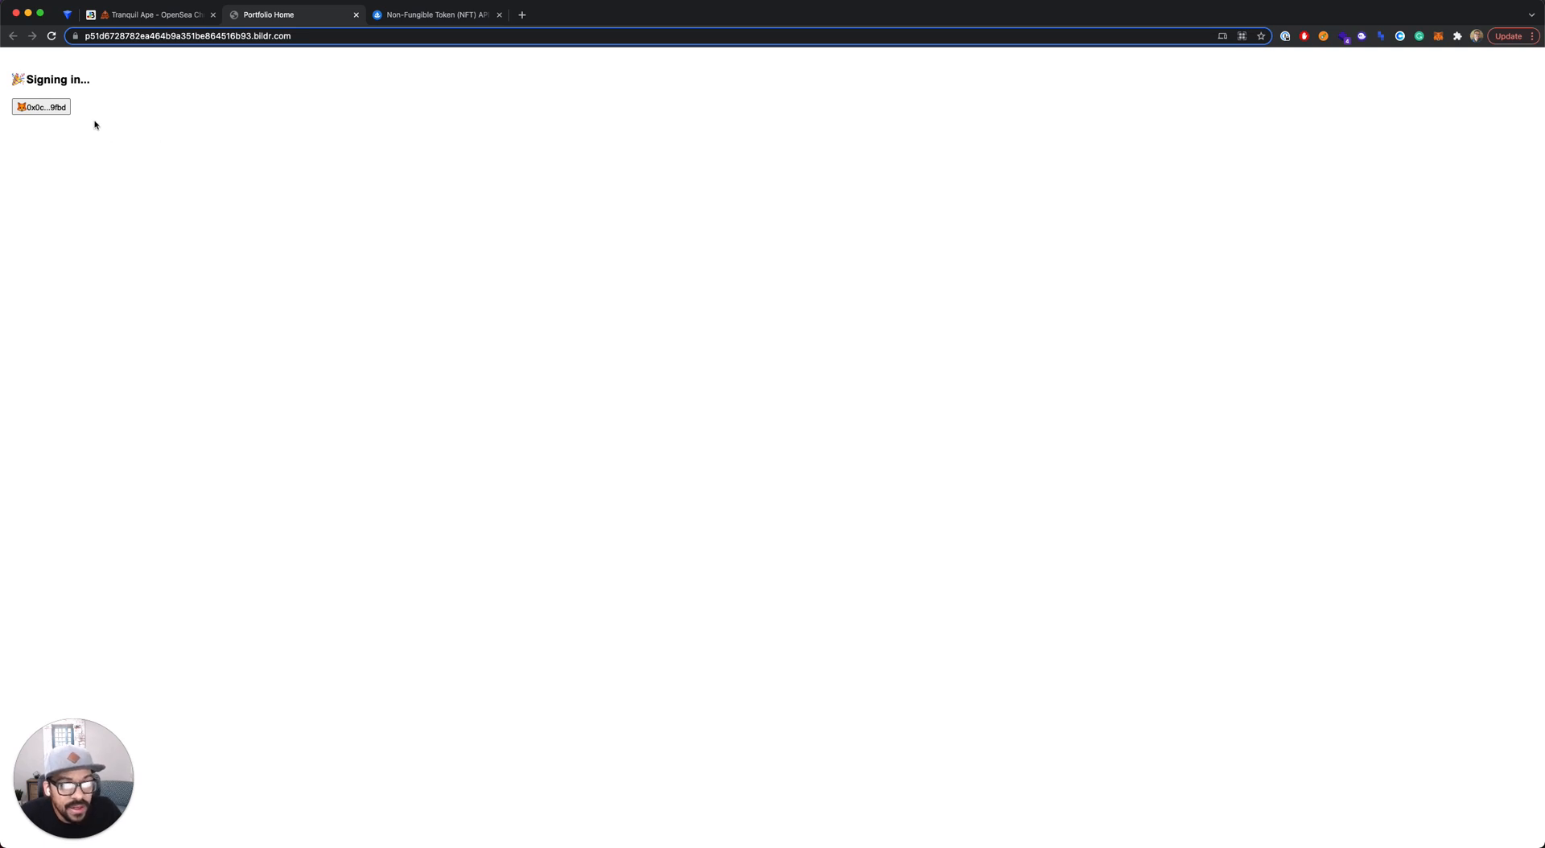
- Disconnect Account 1 from the live site in the MetaMask extension and check the page's status heading
click(1439, 37)
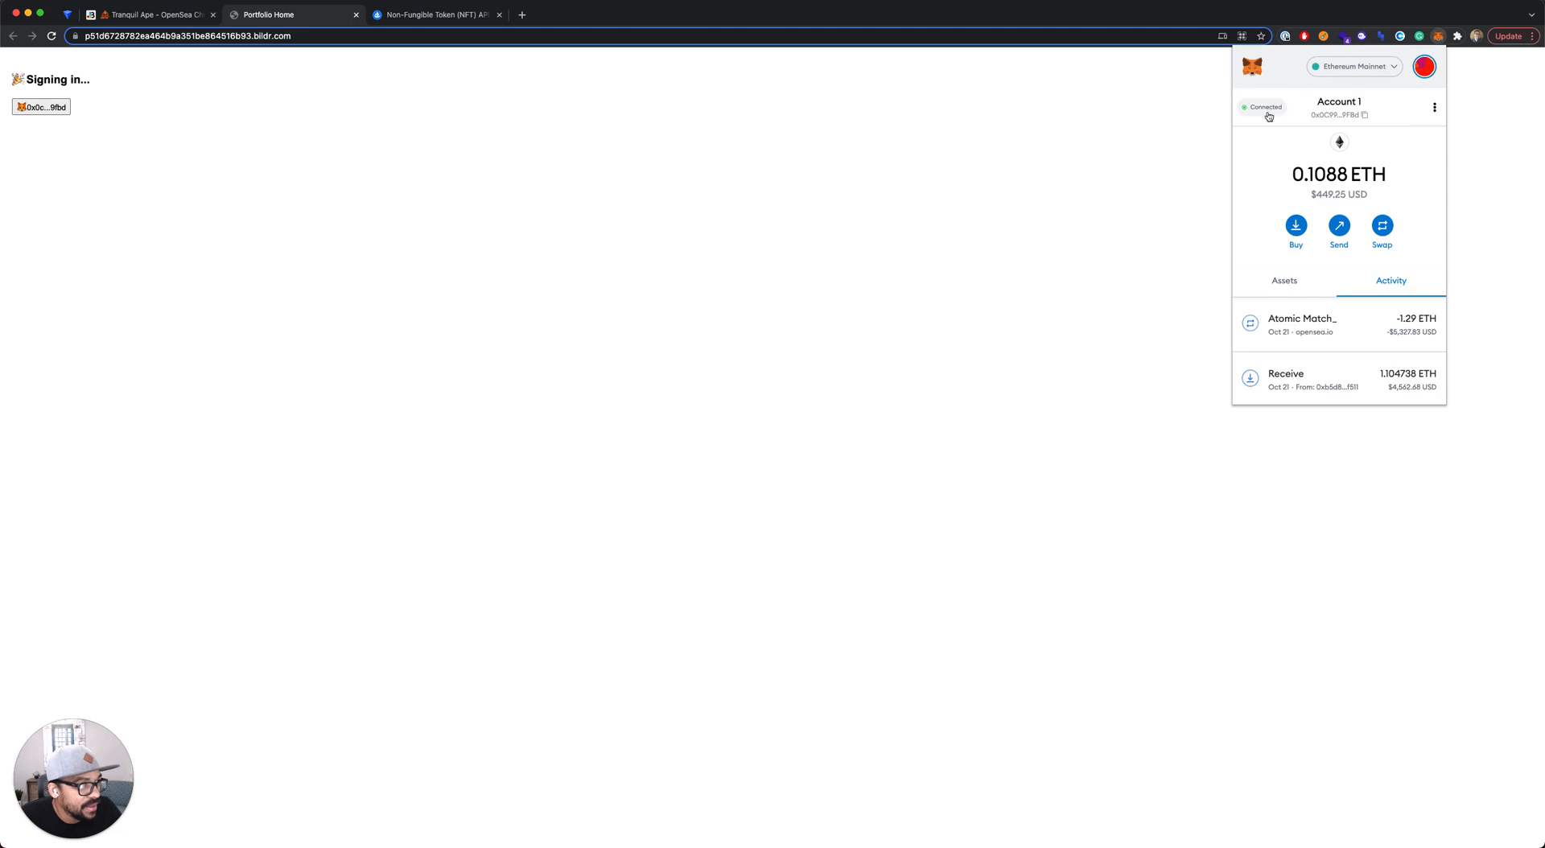
click(1268, 111)
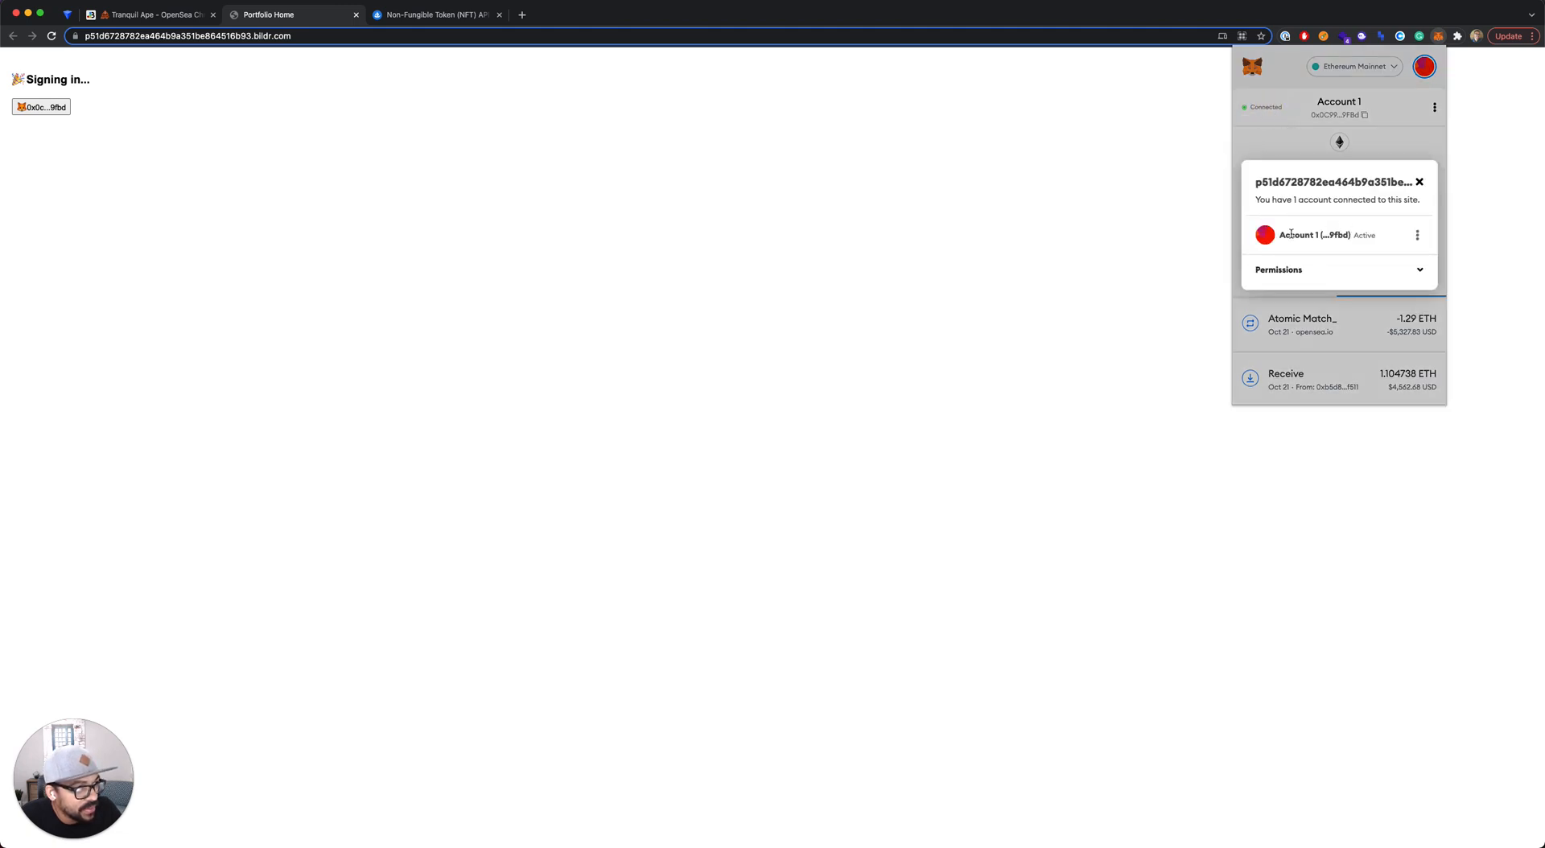
click(1416, 238)
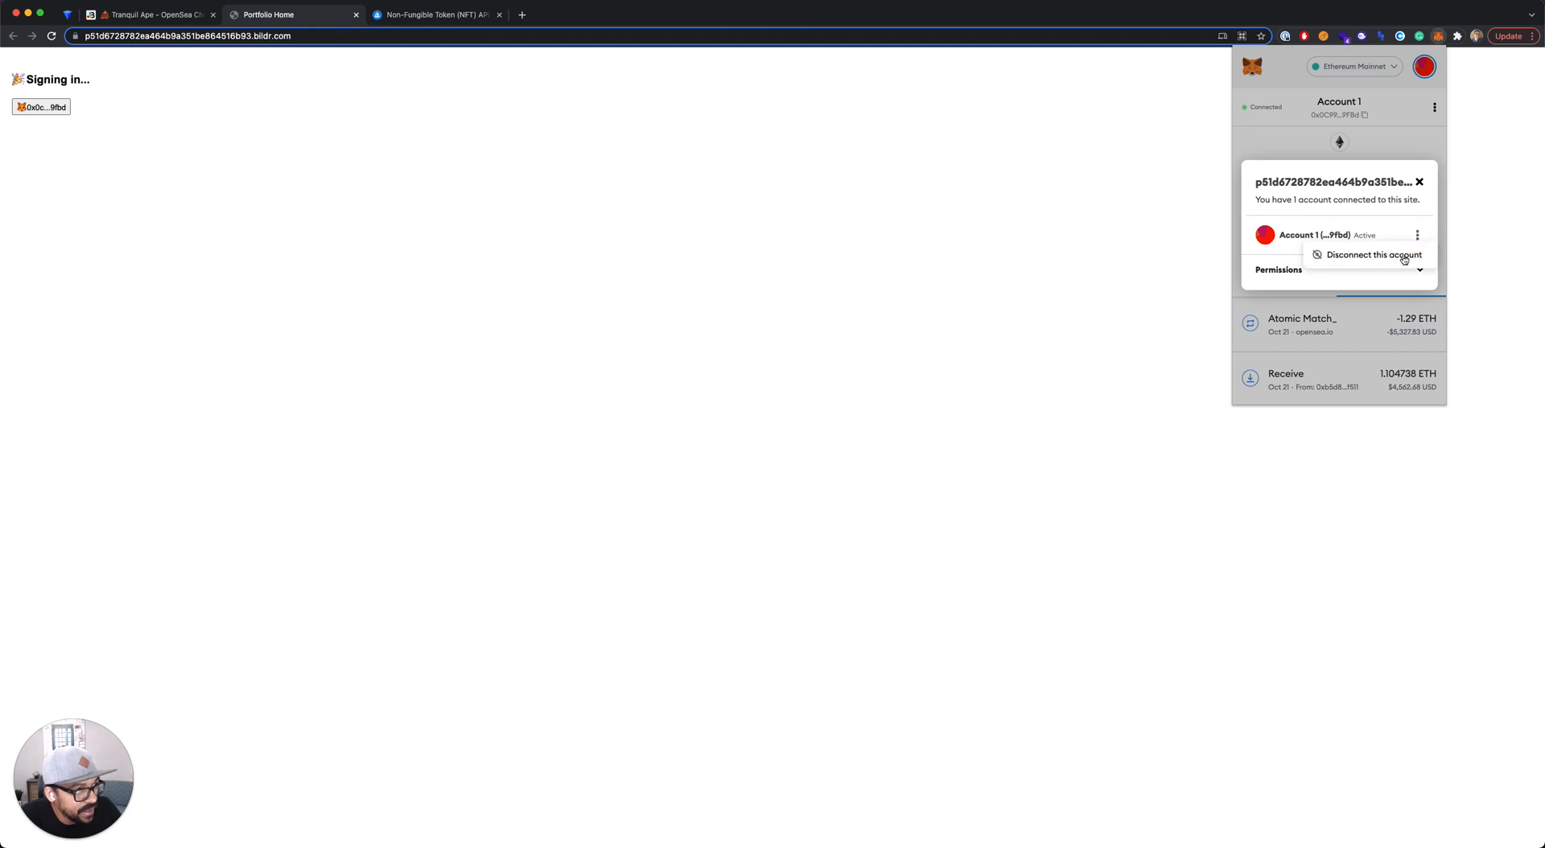
click(1402, 256)
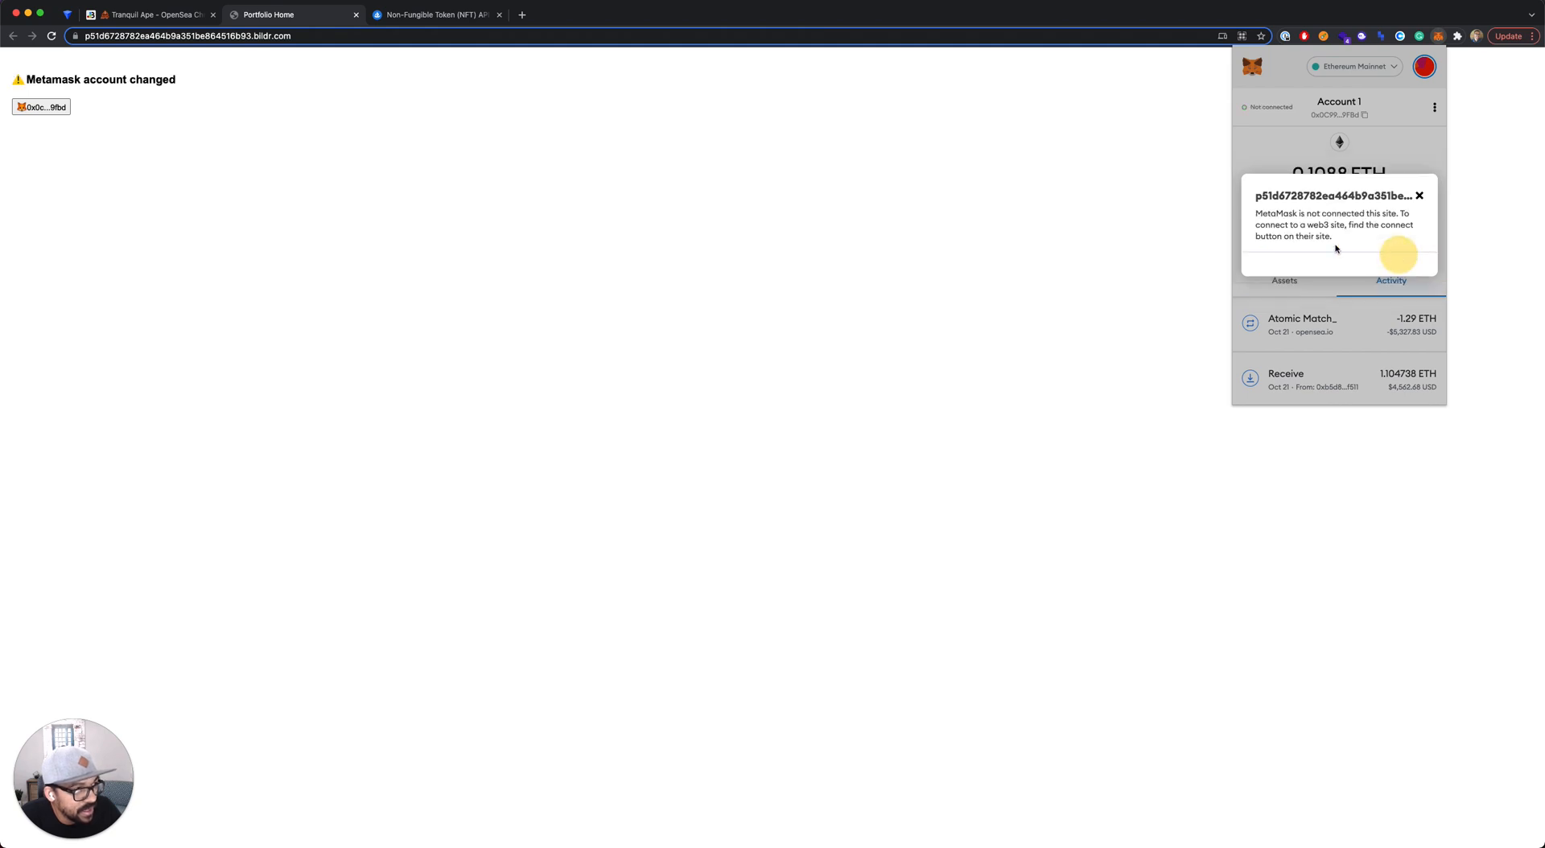
click(1123, 175)
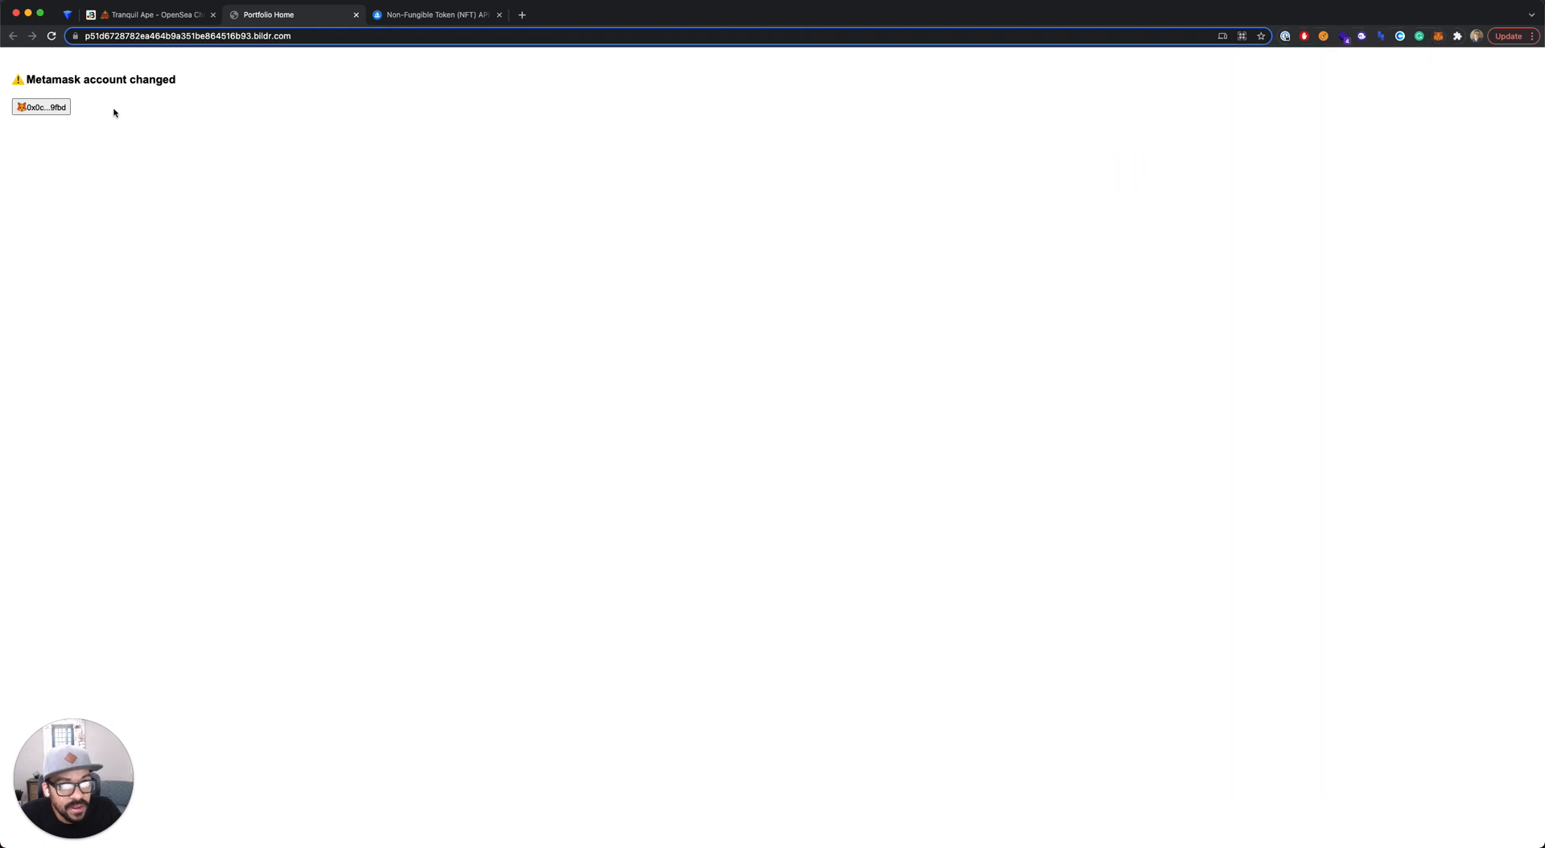
drag(188, 79, 16, 74)
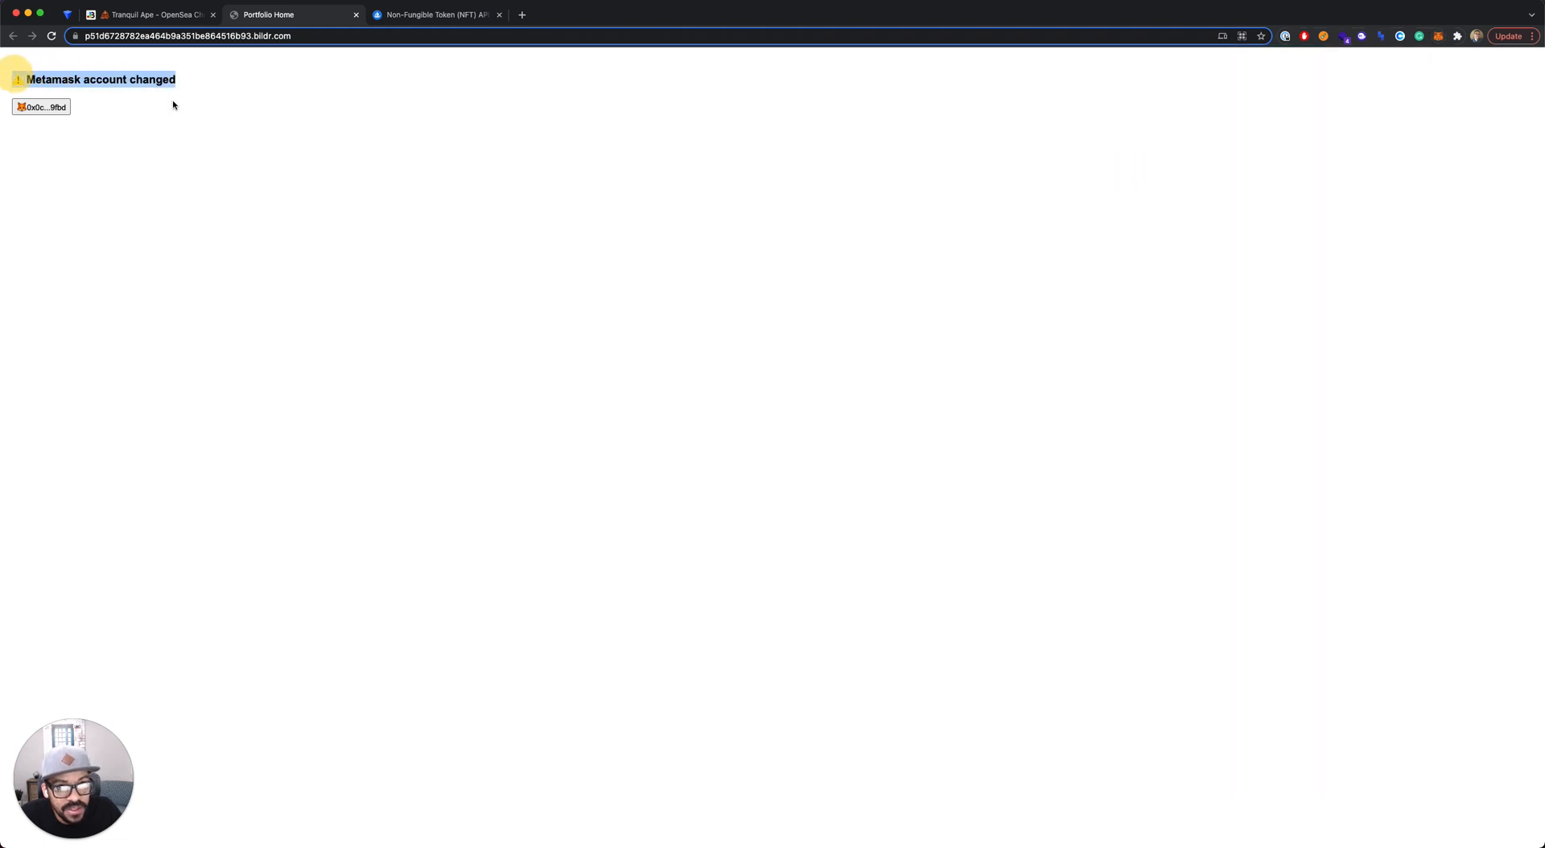
click(280, 88)
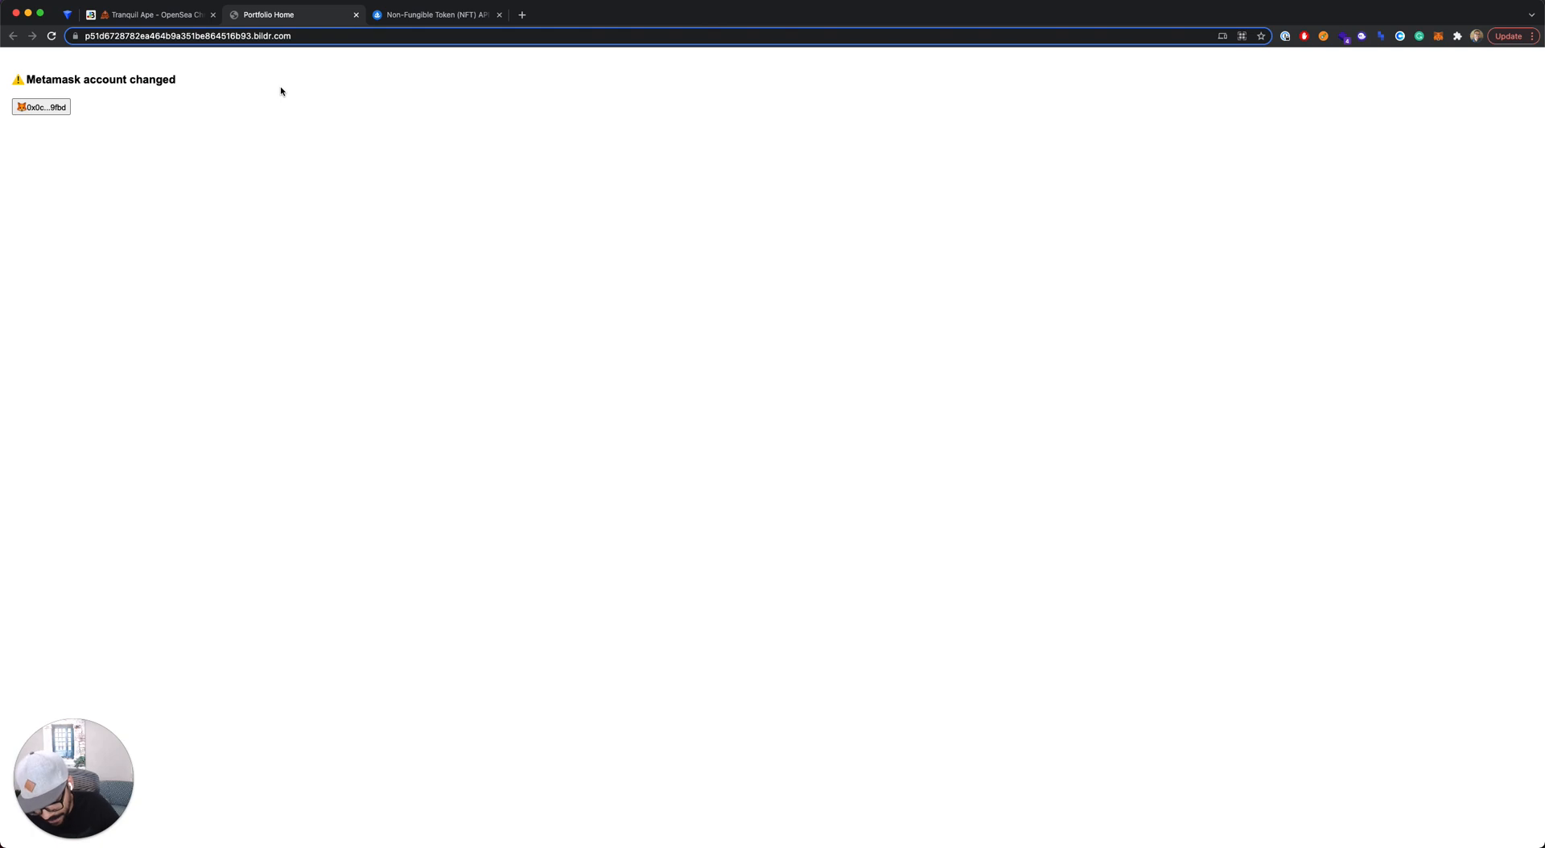
- Test the rejected flow on the reloaded live page by cancelling the MetaMask connection request, check the status heading, and return to the Bildr studio
key(super+r)
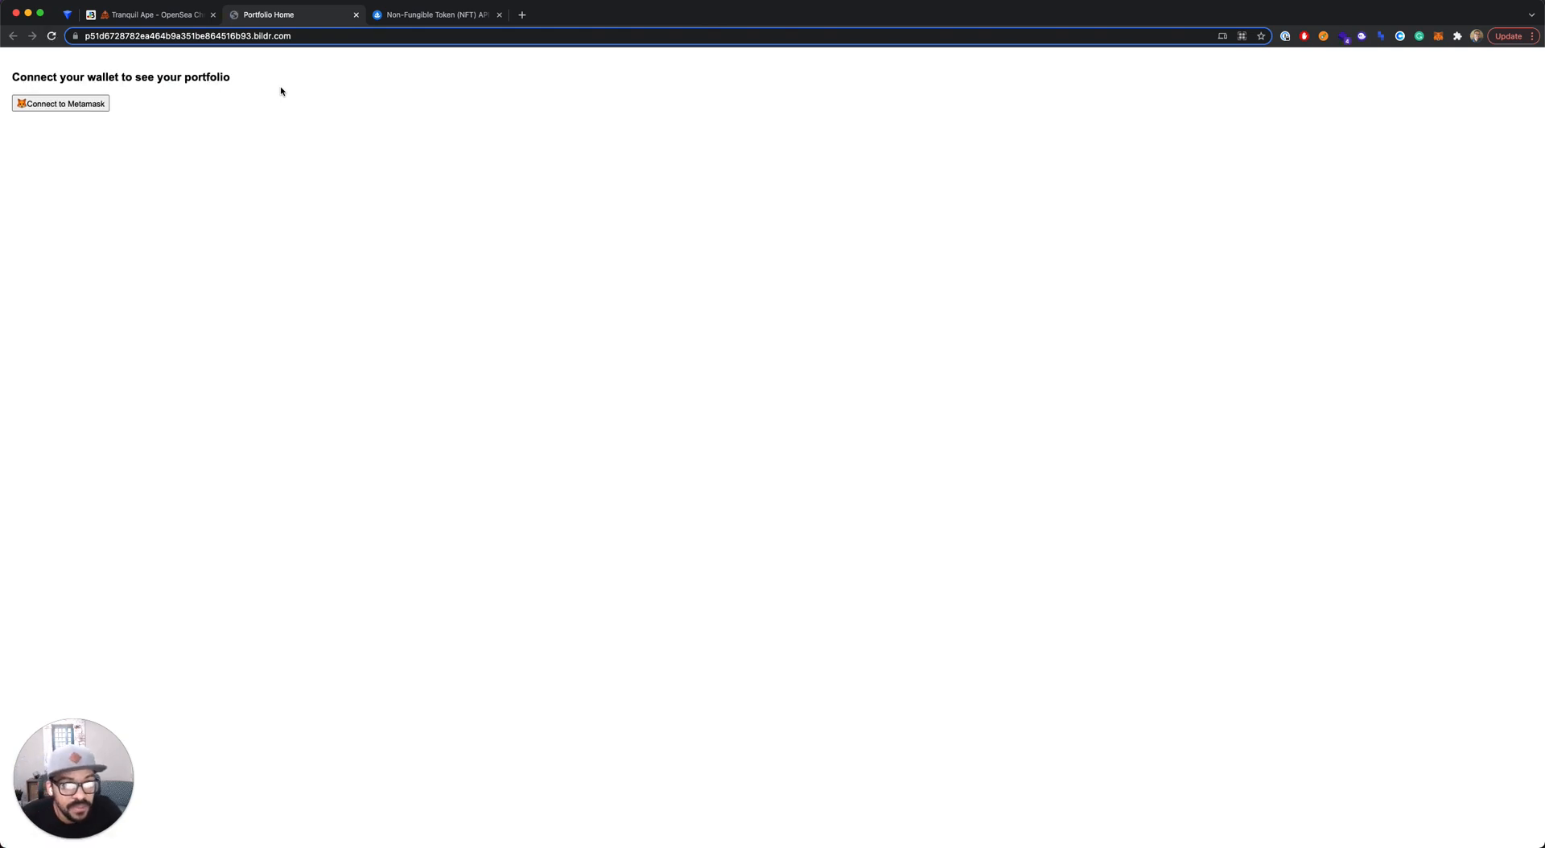
click(72, 104)
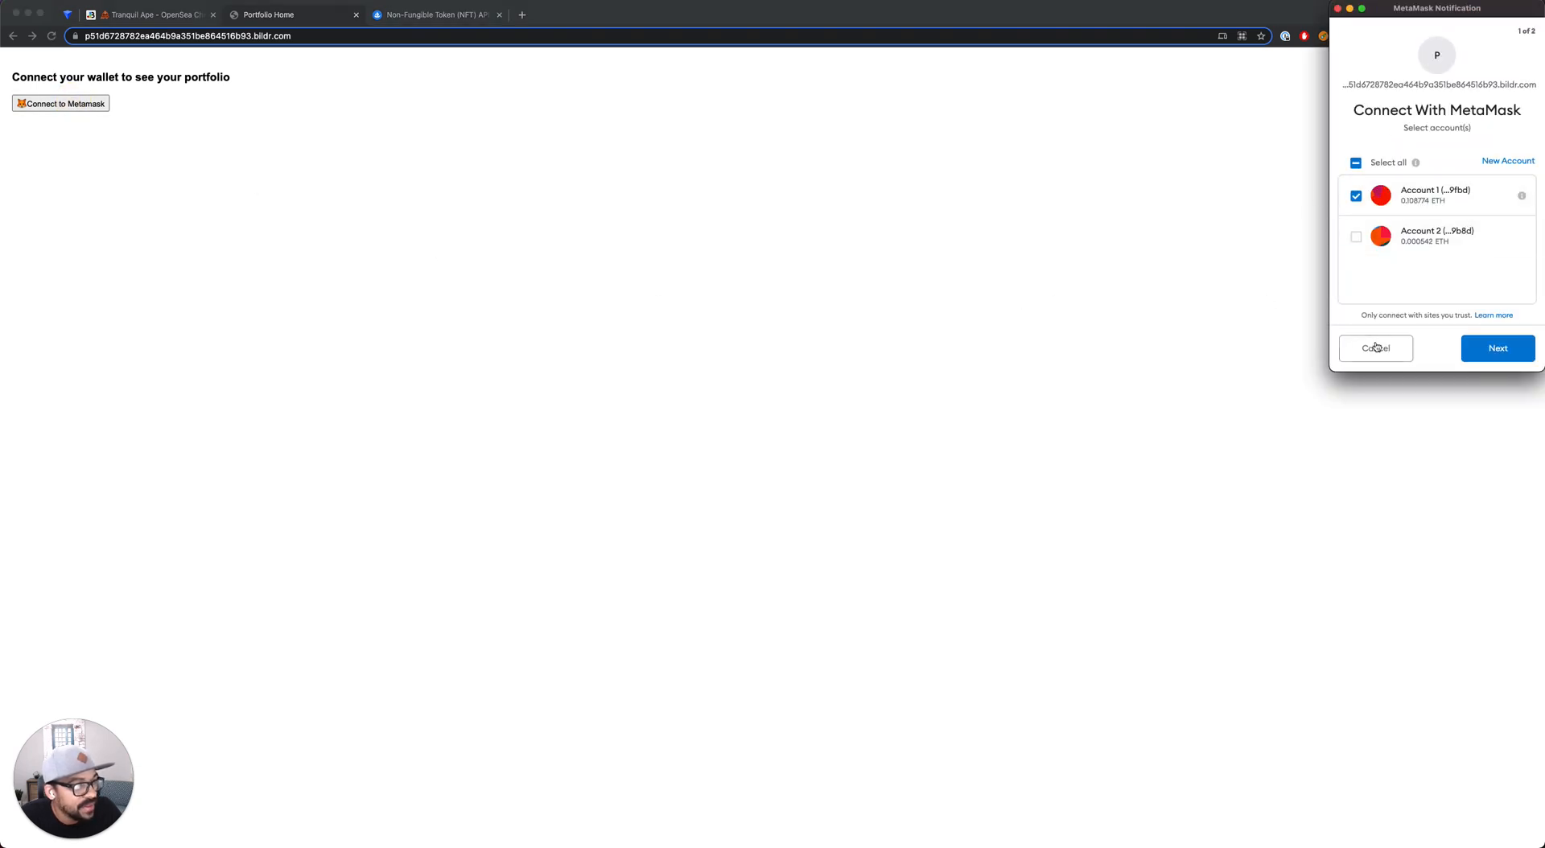
click(1375, 354)
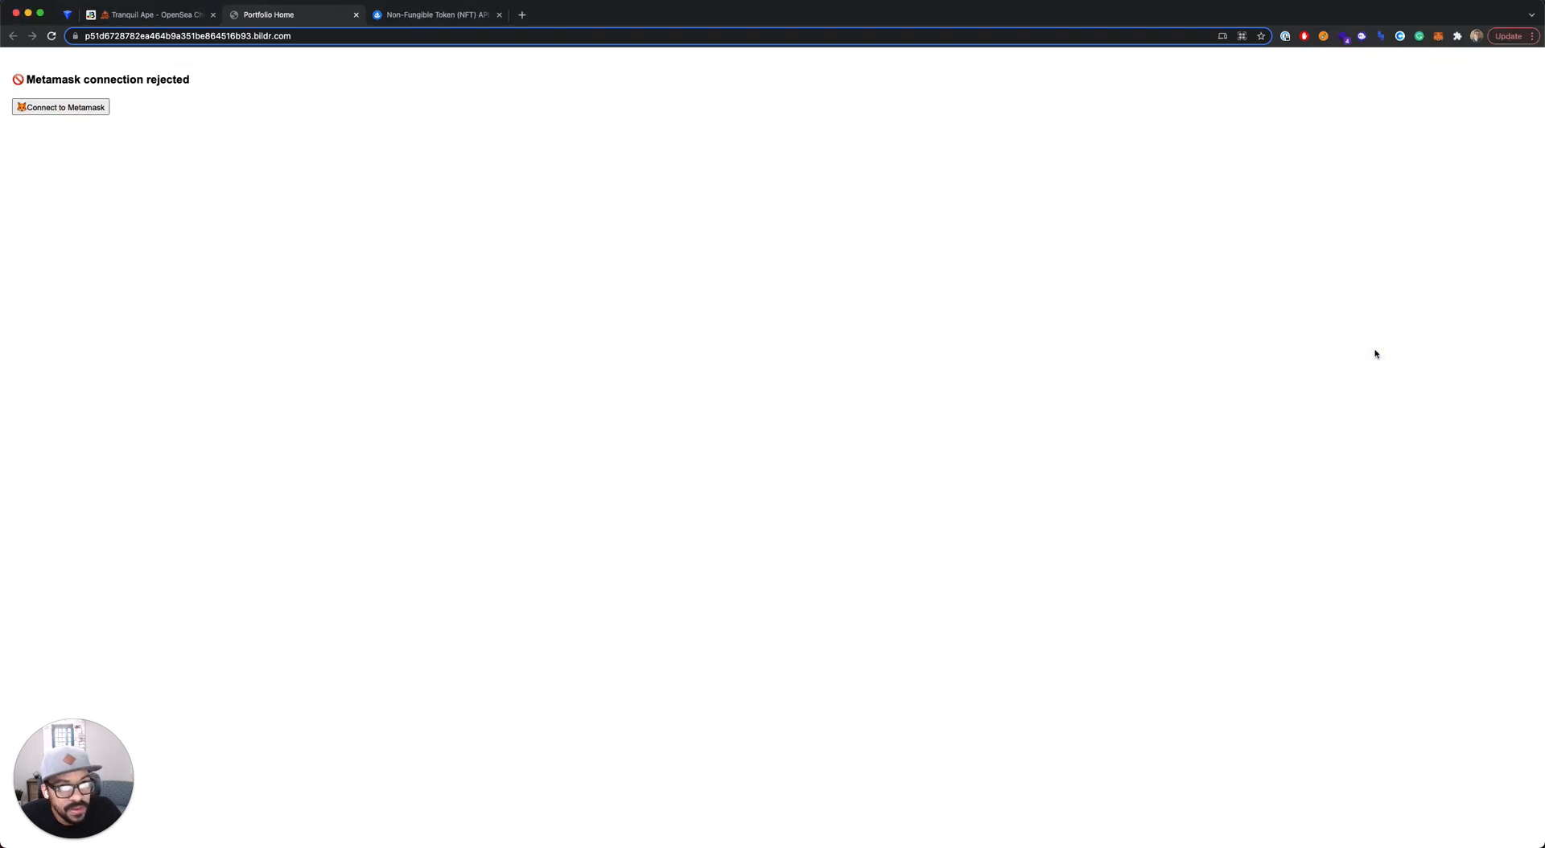
drag(196, 80, 9, 78)
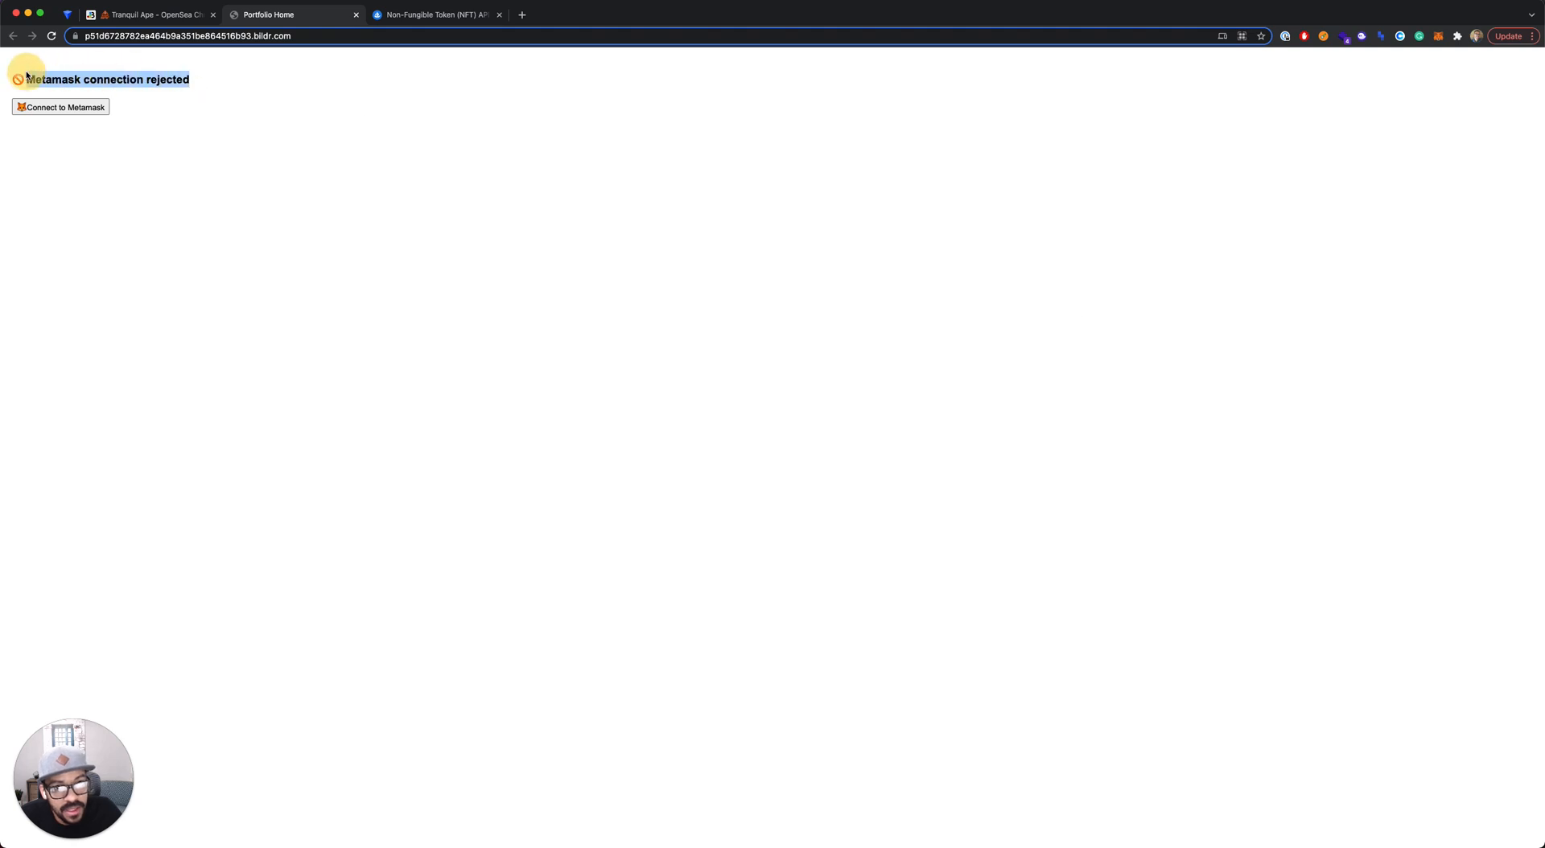
click(318, 100)
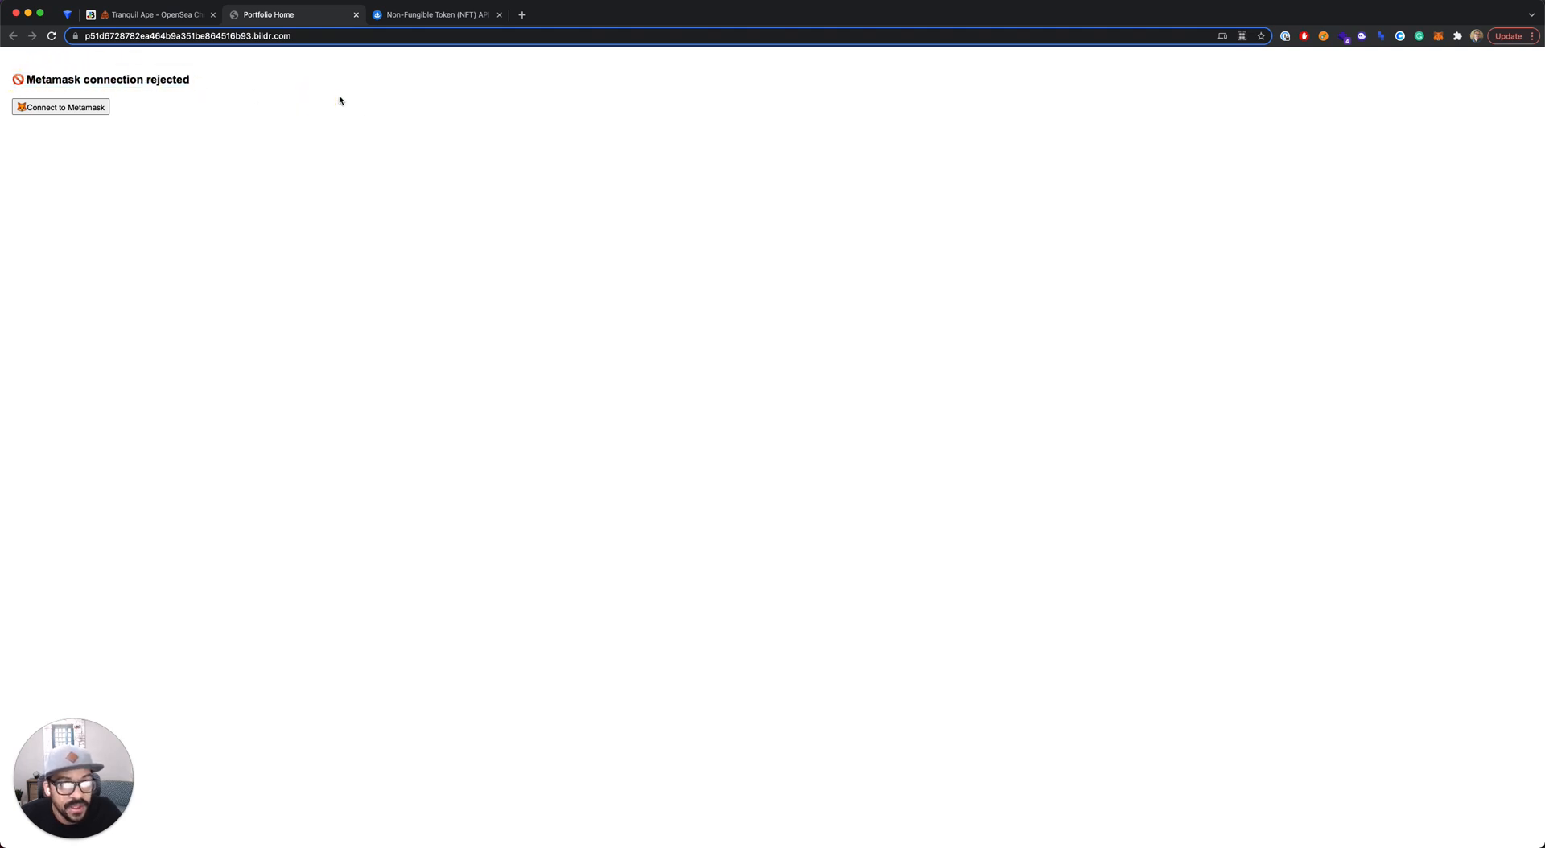
click(140, 14)
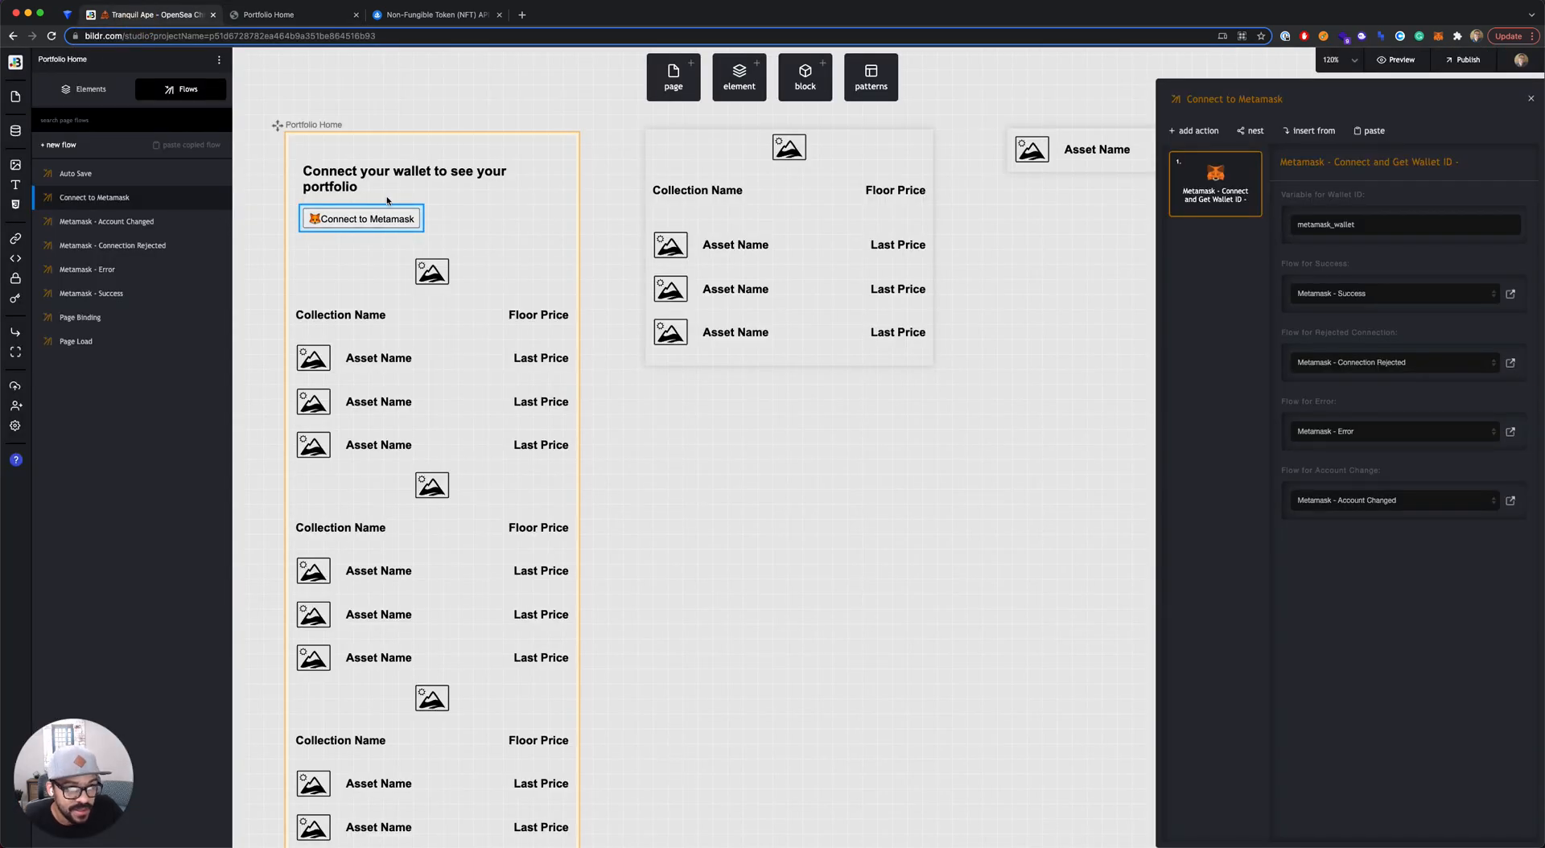